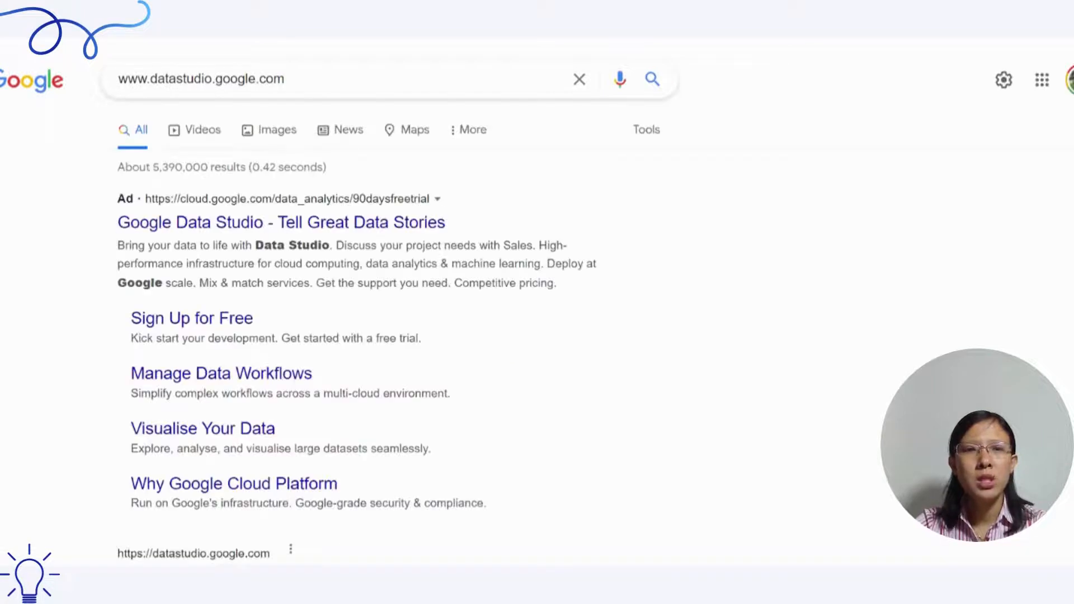
- In Data Studio, create a data source from the Data worksheet of the Donor_data spreadsheet using the Google Sheets connector
scroll(372, 271, down, 4)
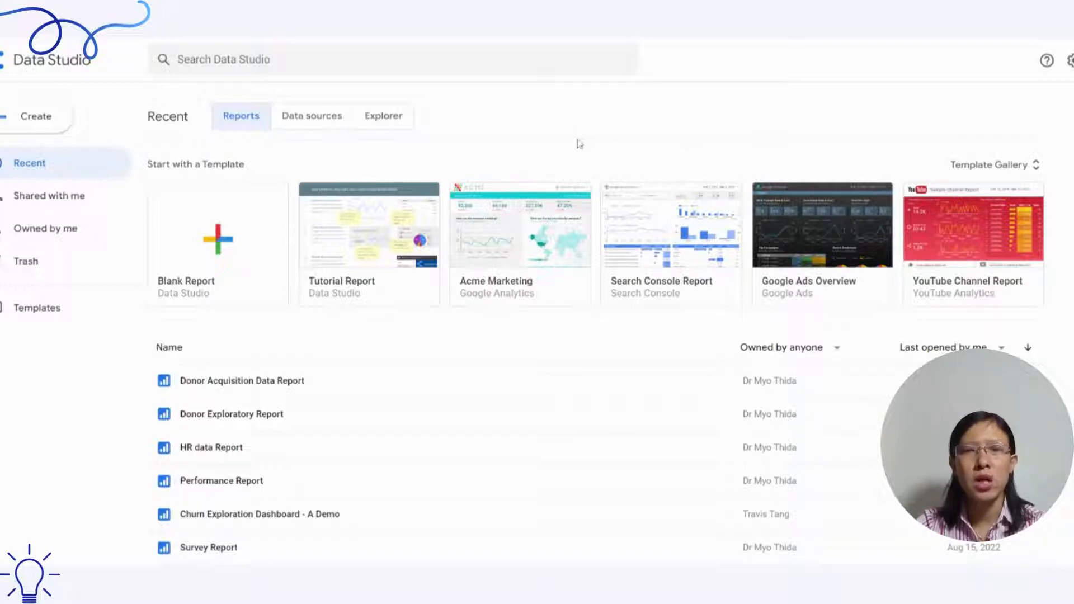
click(16, 125)
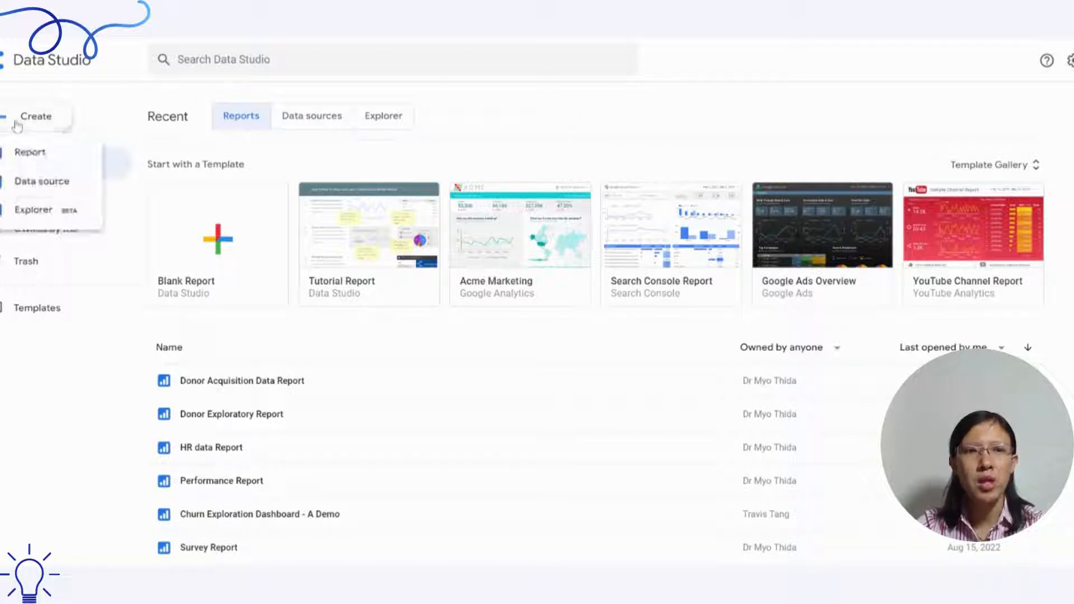
click(60, 194)
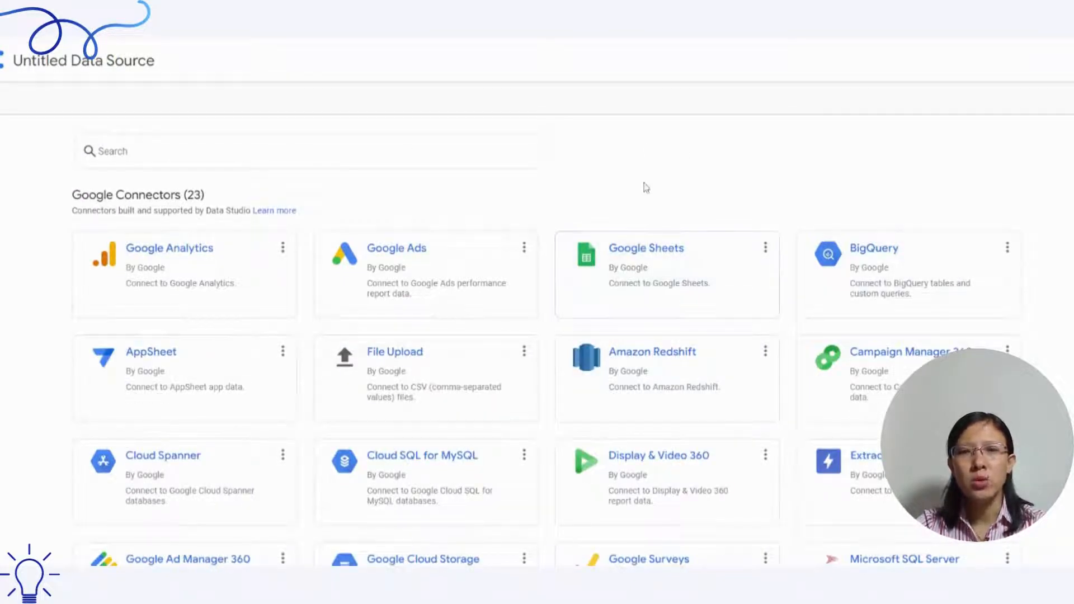
click(693, 287)
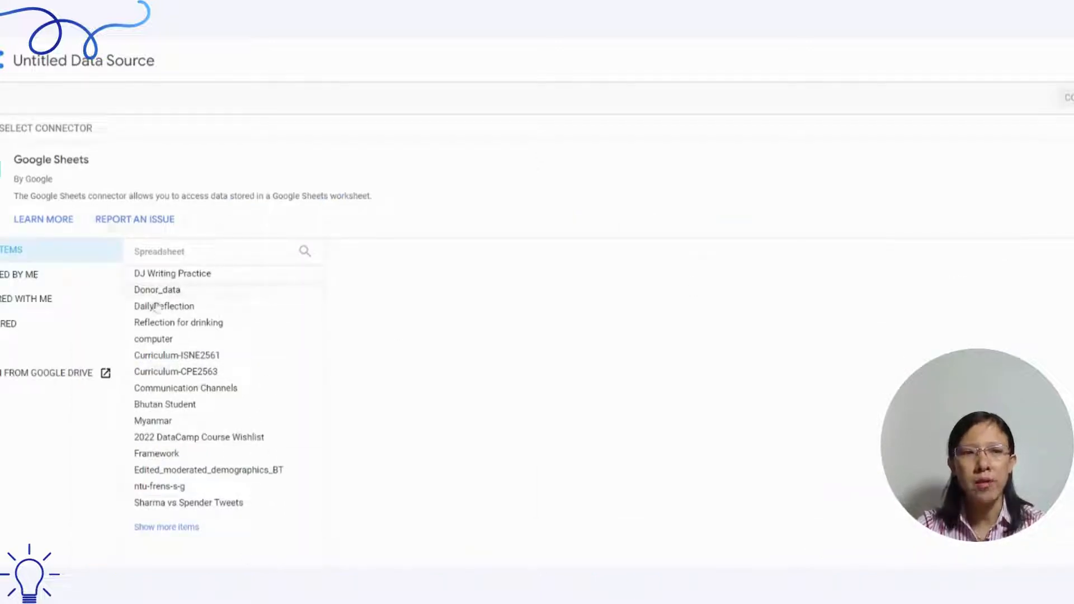
click(171, 289)
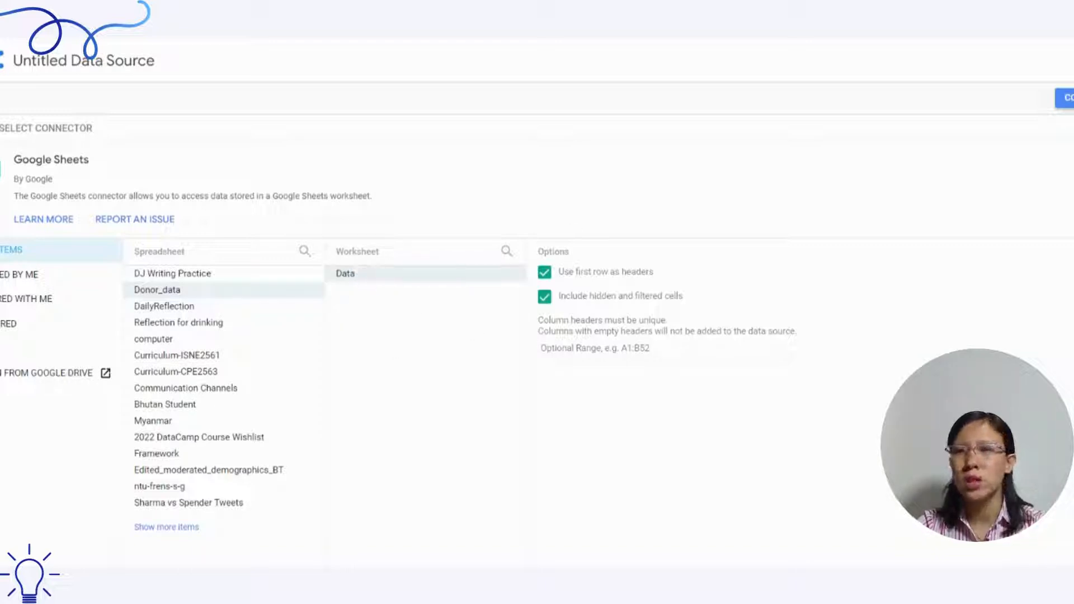
click(1065, 98)
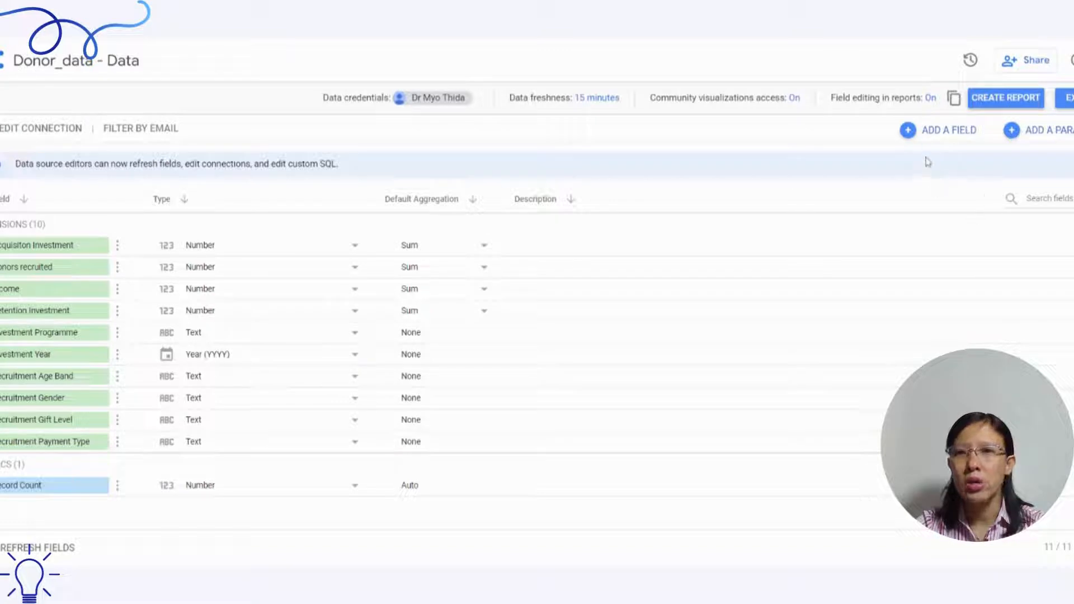
- Add a calculated field to the data source and name it Return of Investment
click(943, 133)
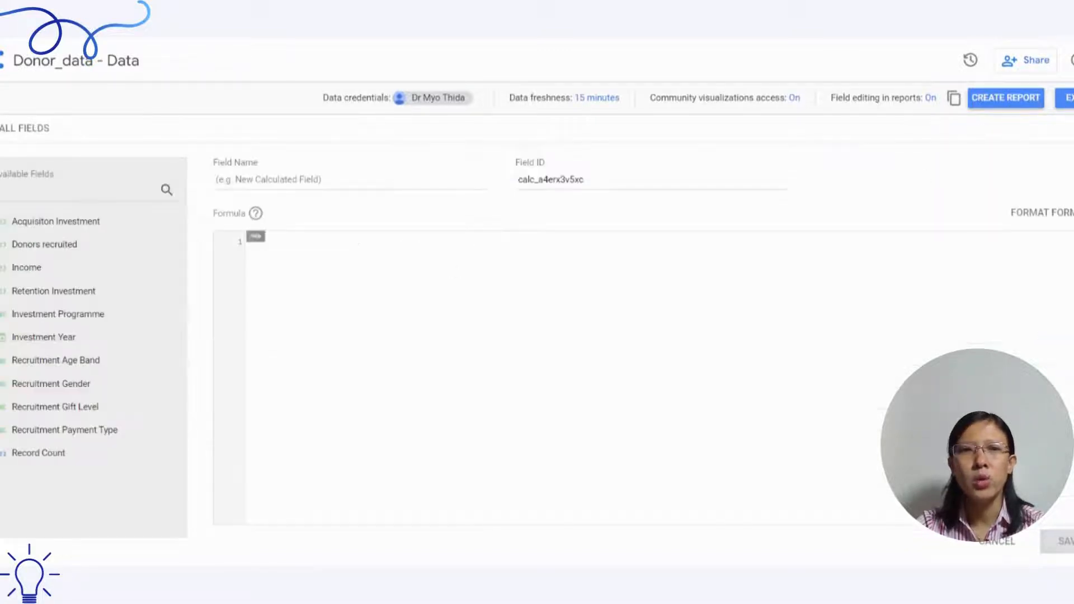
text(Return of)
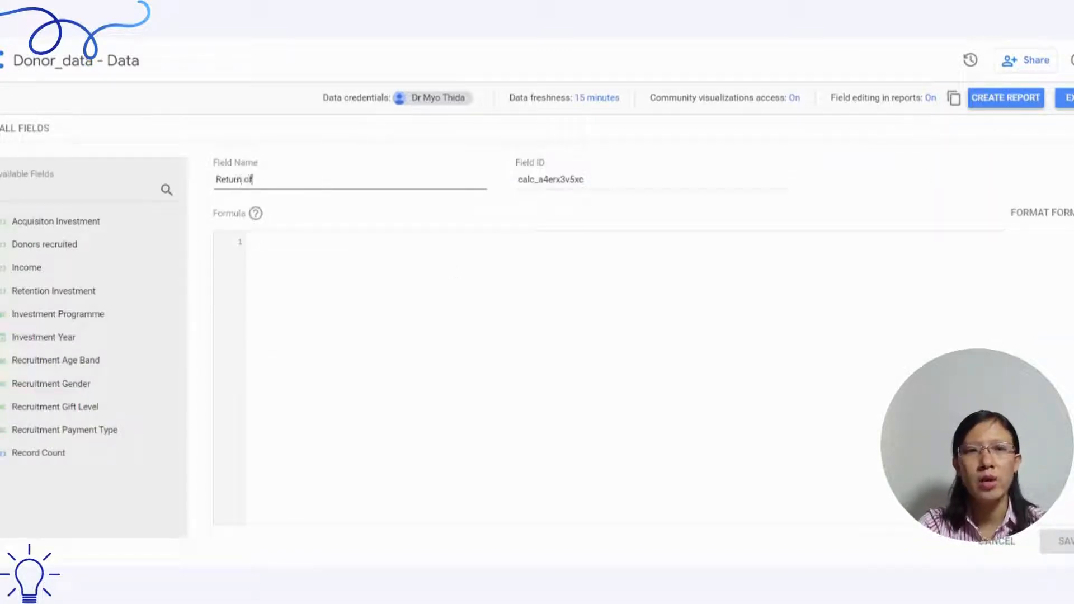
text( Investment)
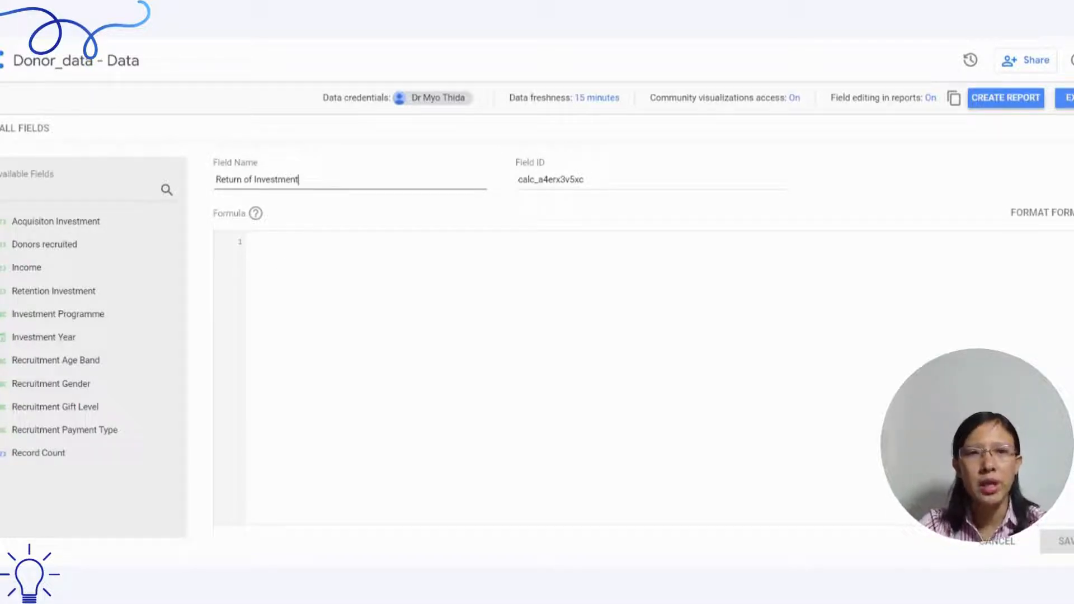
- Start the field's formula with Income minus the bracketed sum of Acquisiton Investment and Retention Investment
click(332, 265)
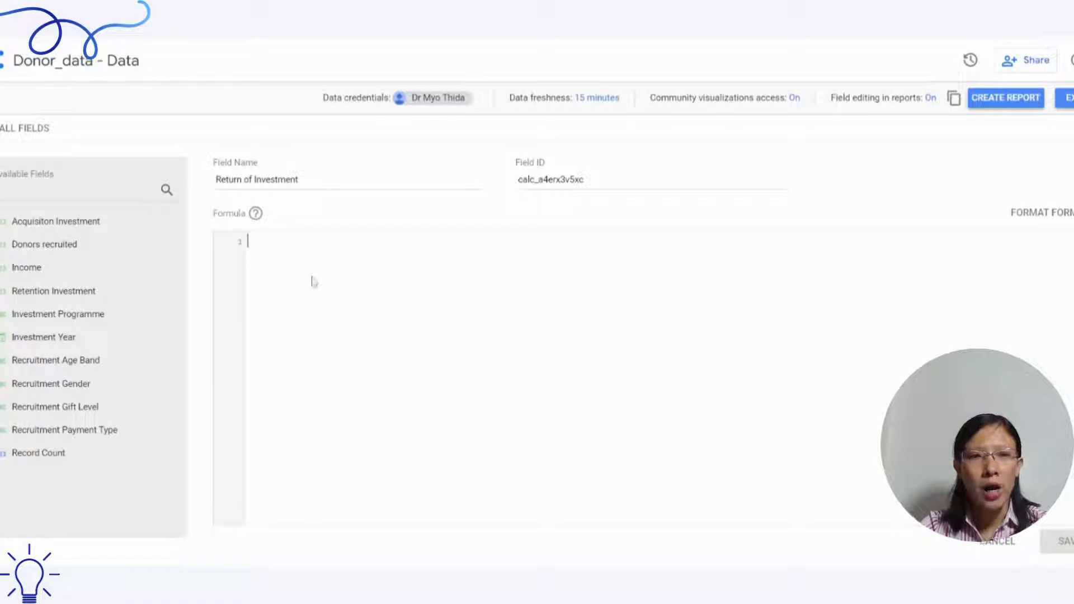
click(38, 270)
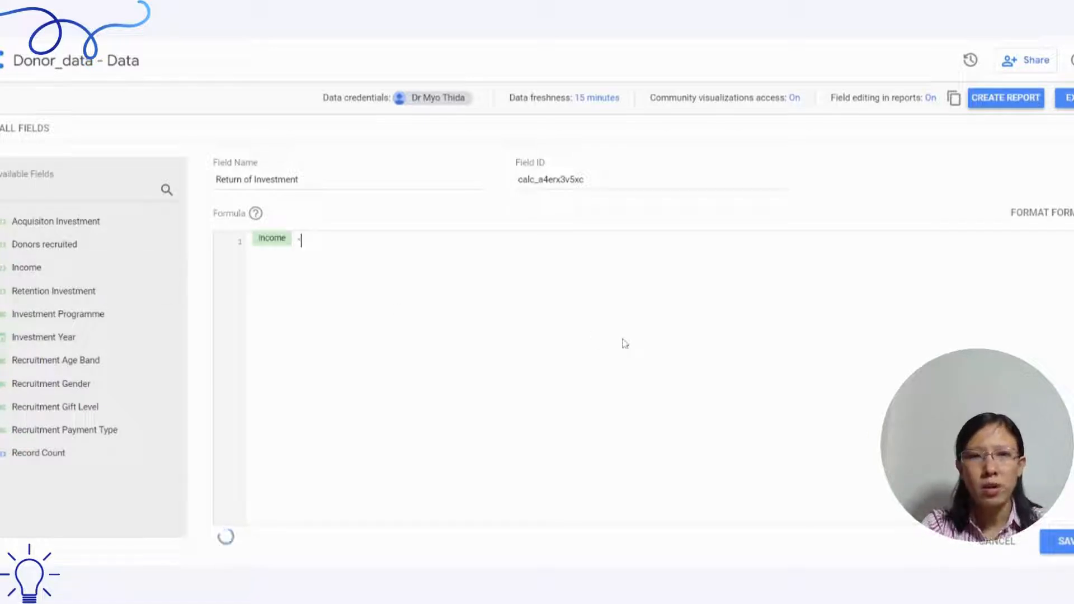
text(-()
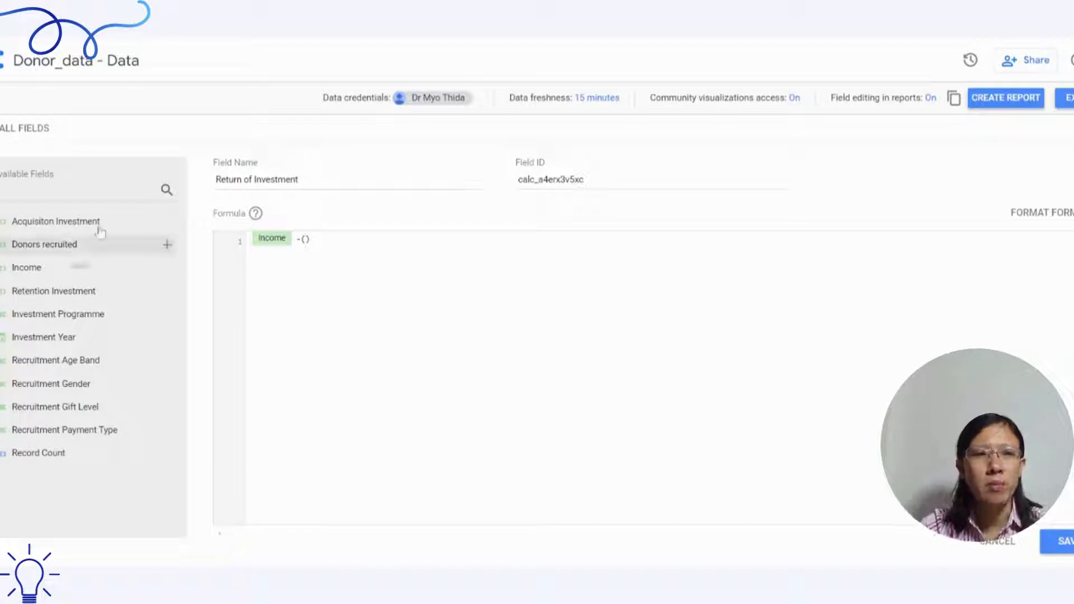
click(99, 224)
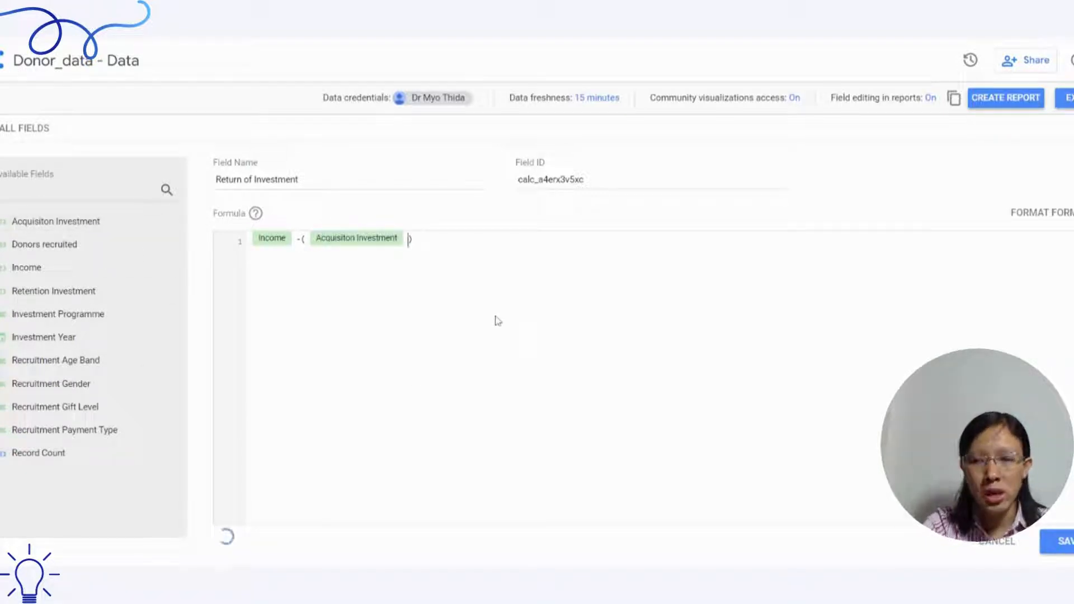
text(+)
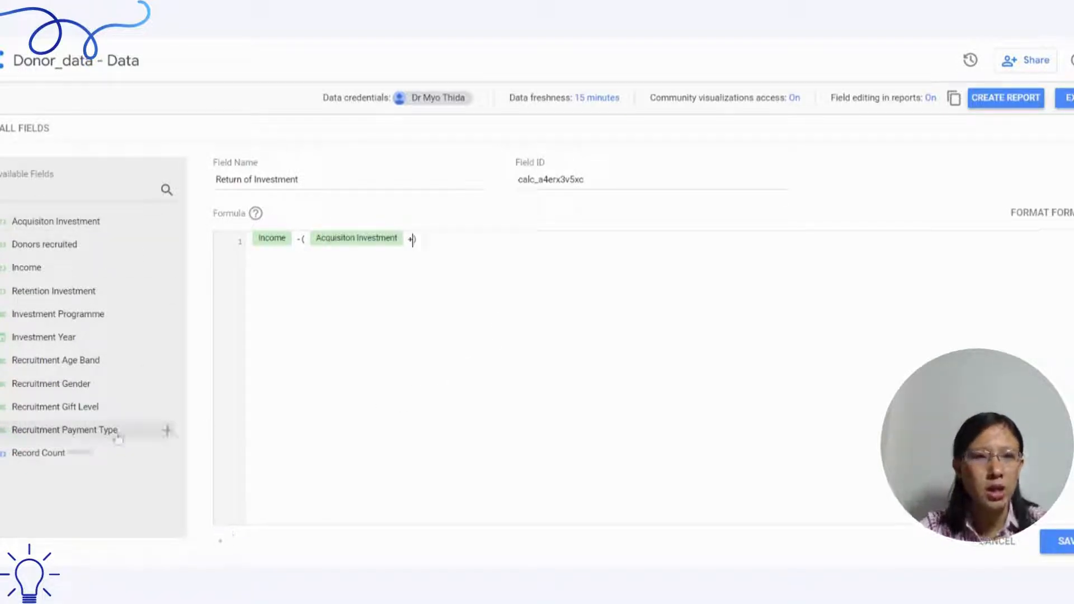
click(56, 291)
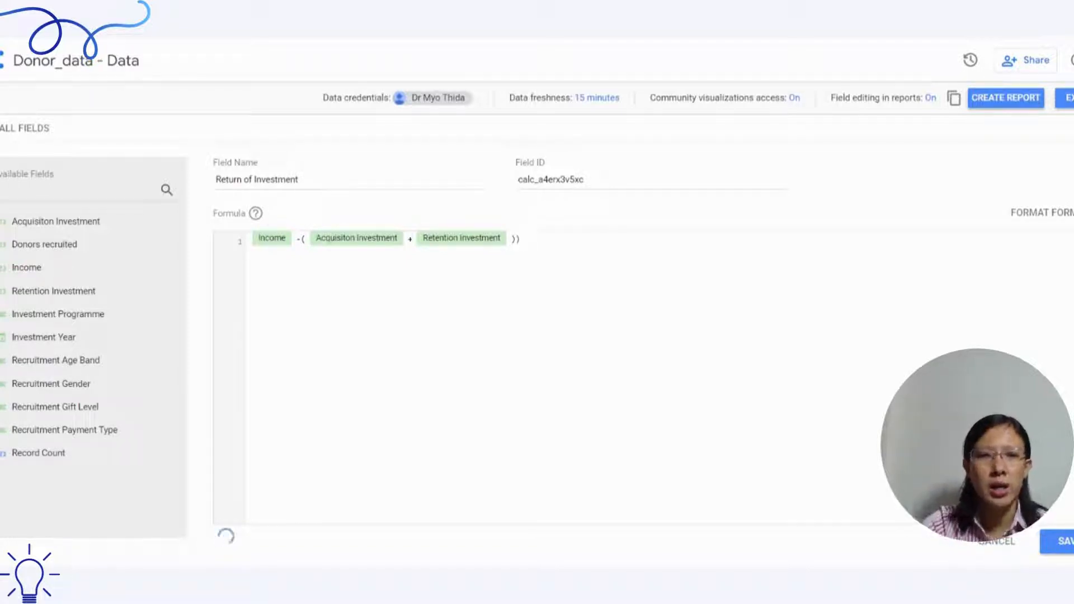
- Enclose the whole subtraction in brackets and divide it by (Acquisiton Investment + Retention Investment)
click(272, 242)
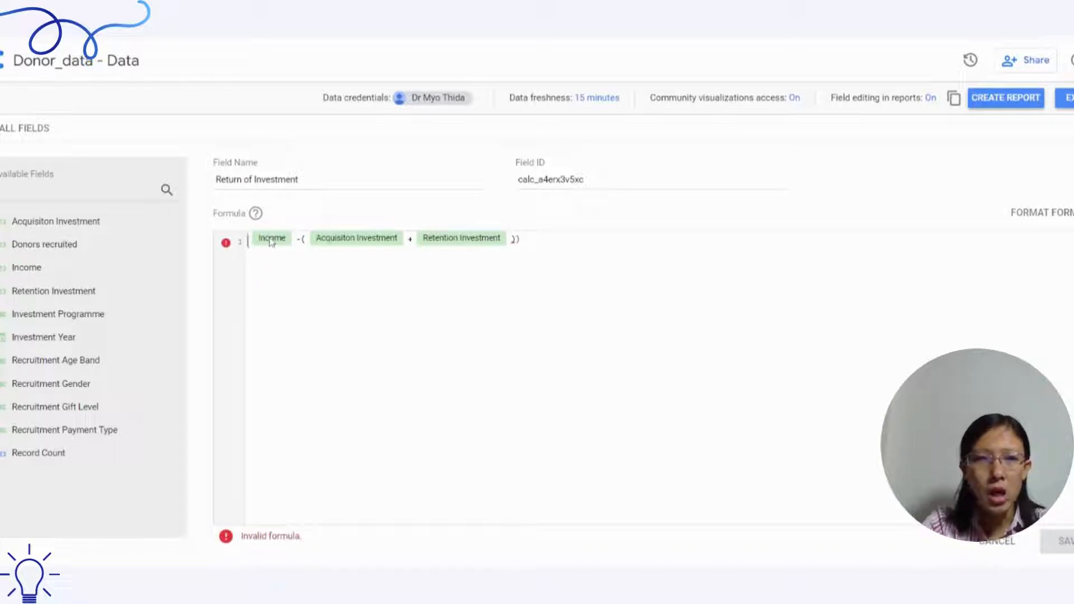
text(()
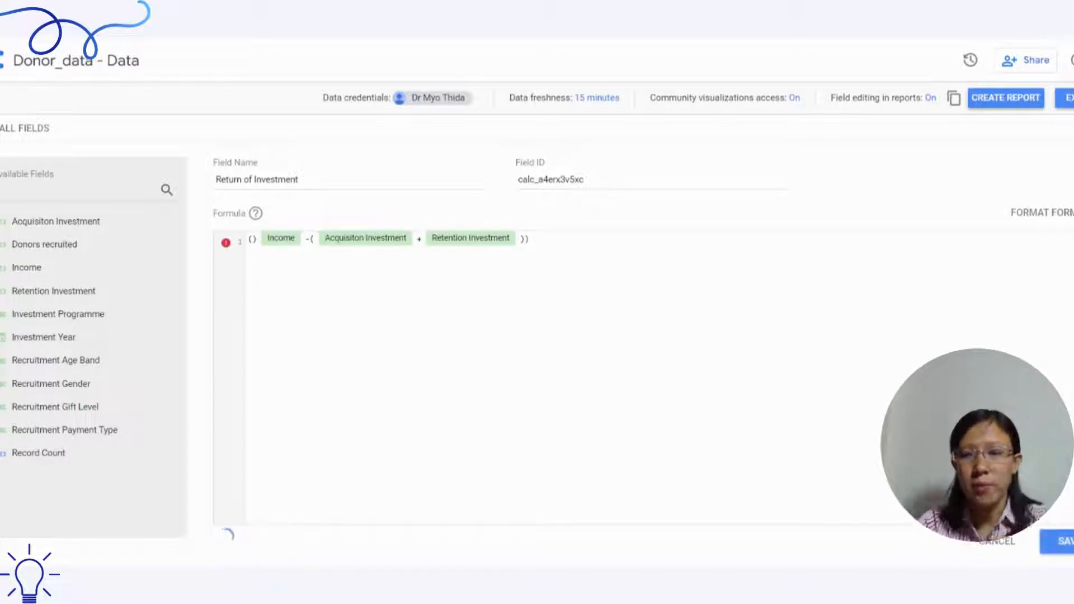
key(Delete)
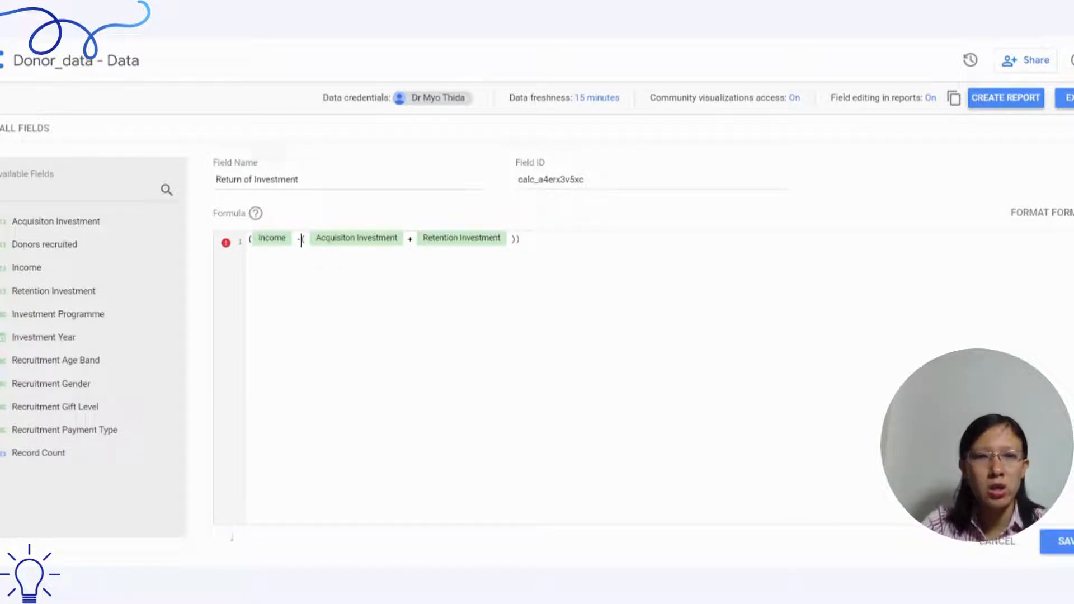
drag(302, 240, 514, 241)
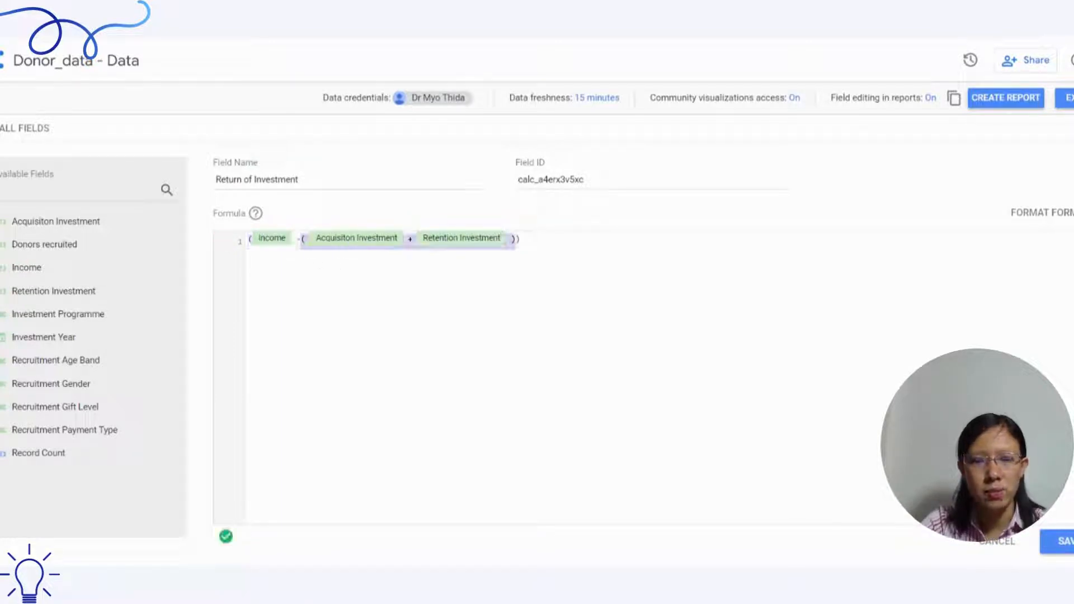
key(End)
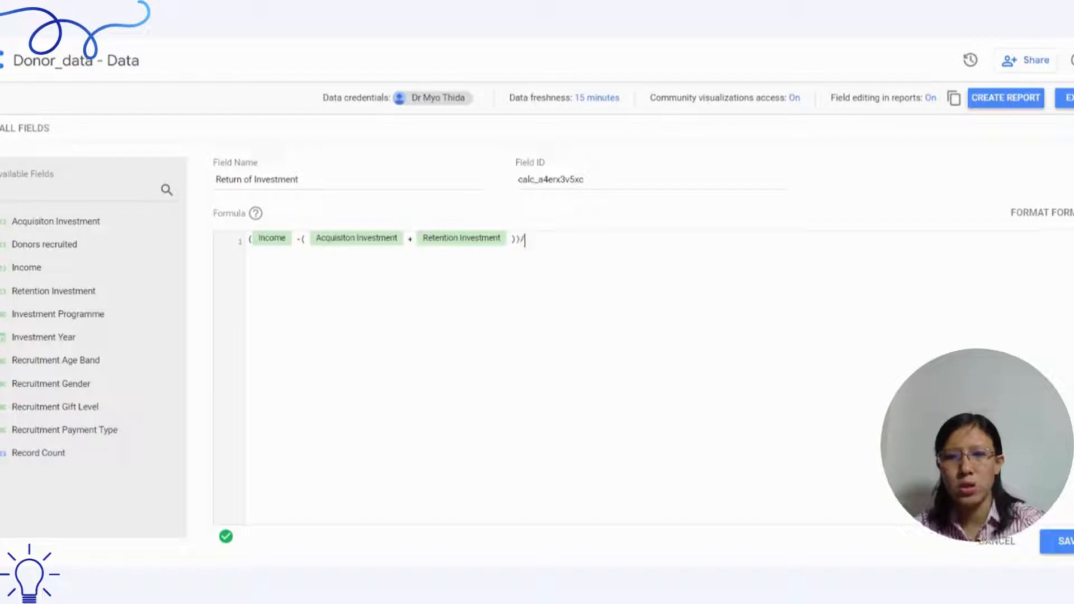
text((Acquisiton Investment + Retention Investment))
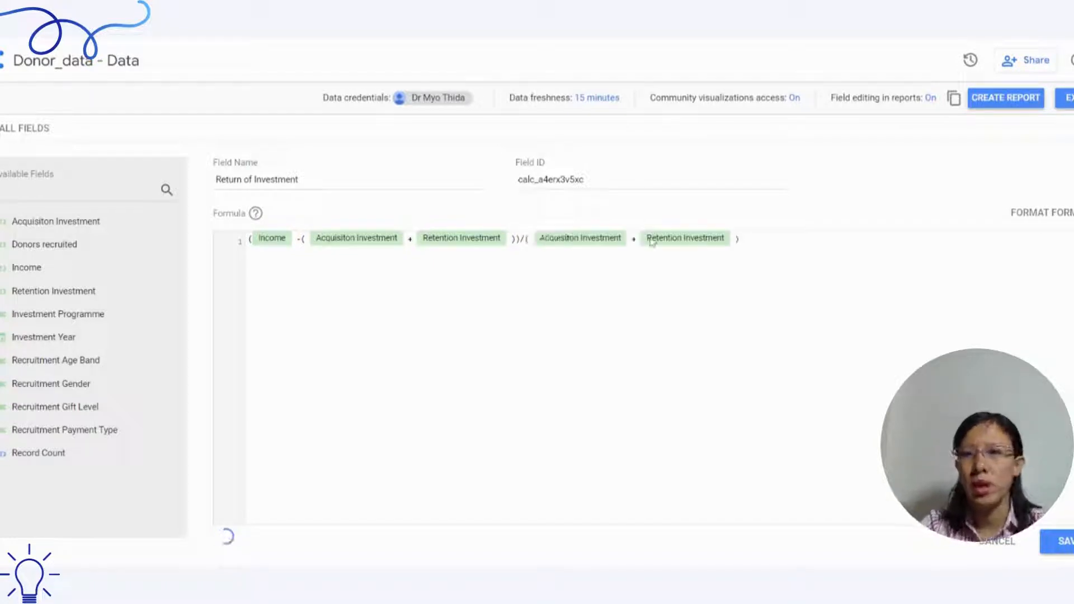
- Format the Return of Investment formula, then save the calculated field and close its editor
click(1036, 222)
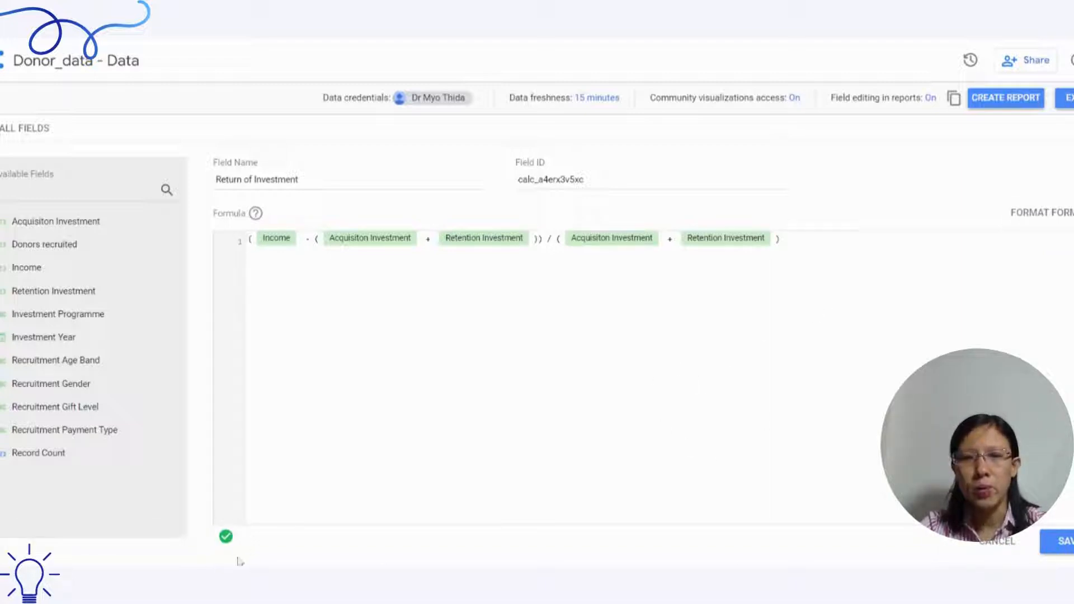
click(1061, 548)
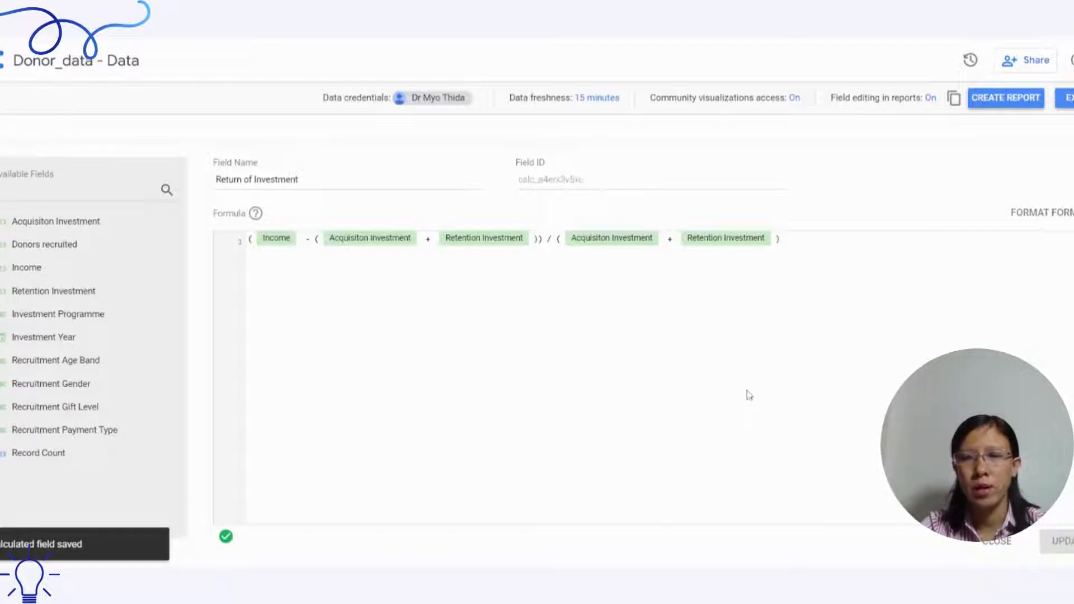
click(1003, 545)
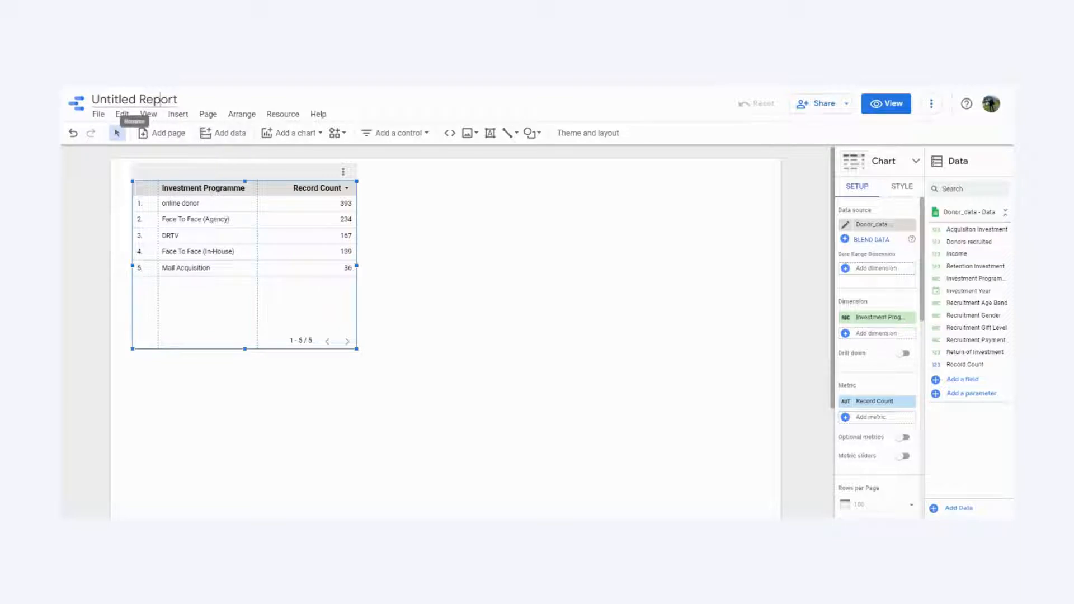
- Rename the untitled report as Investment Exploratory Report
drag(135, 99, 92, 98)
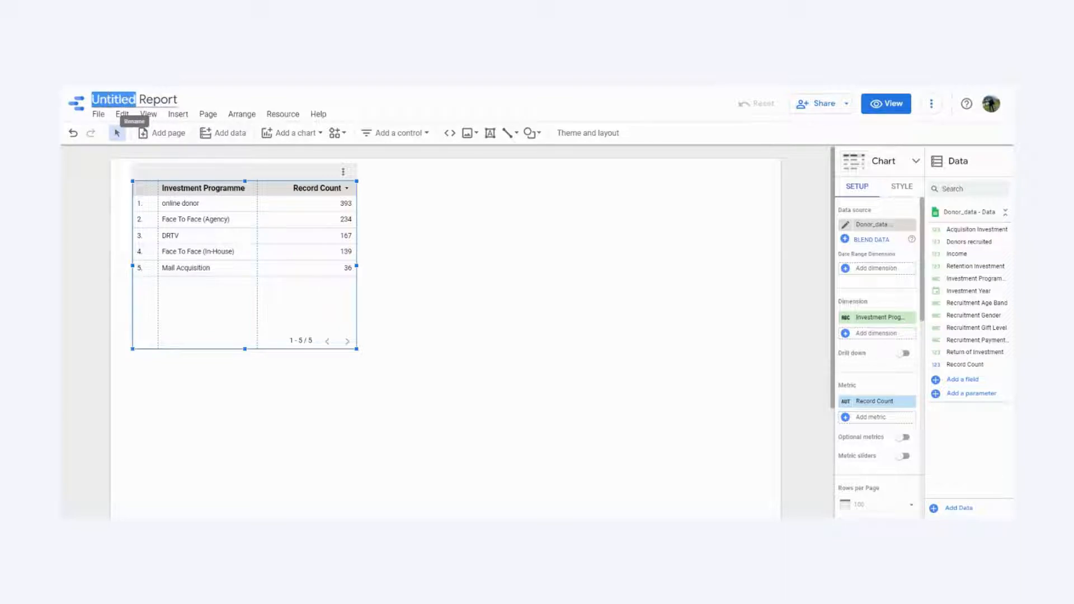
text(Donor)
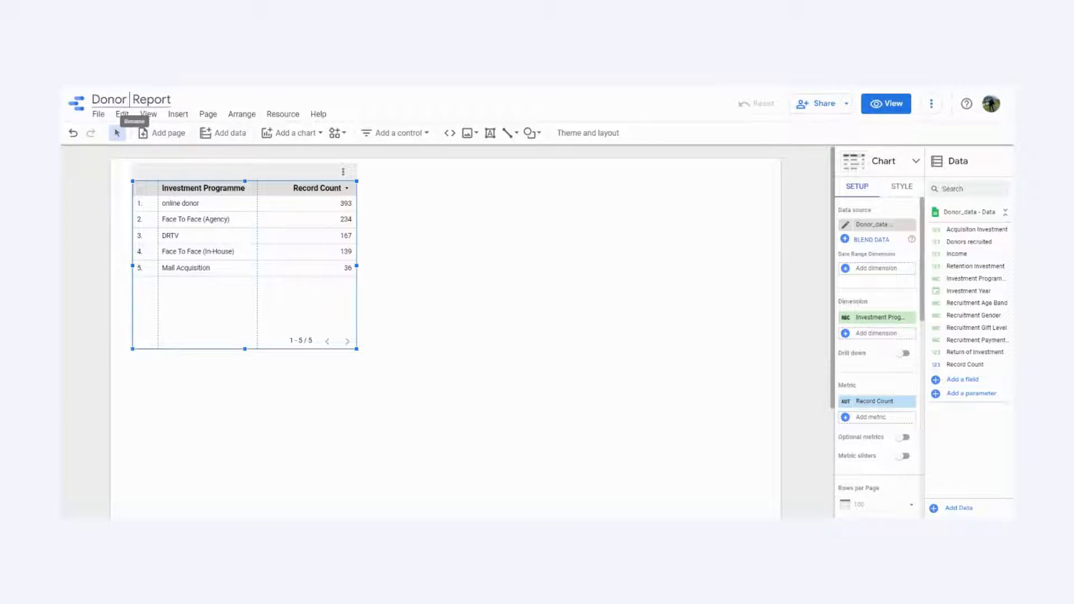
text( Investment)
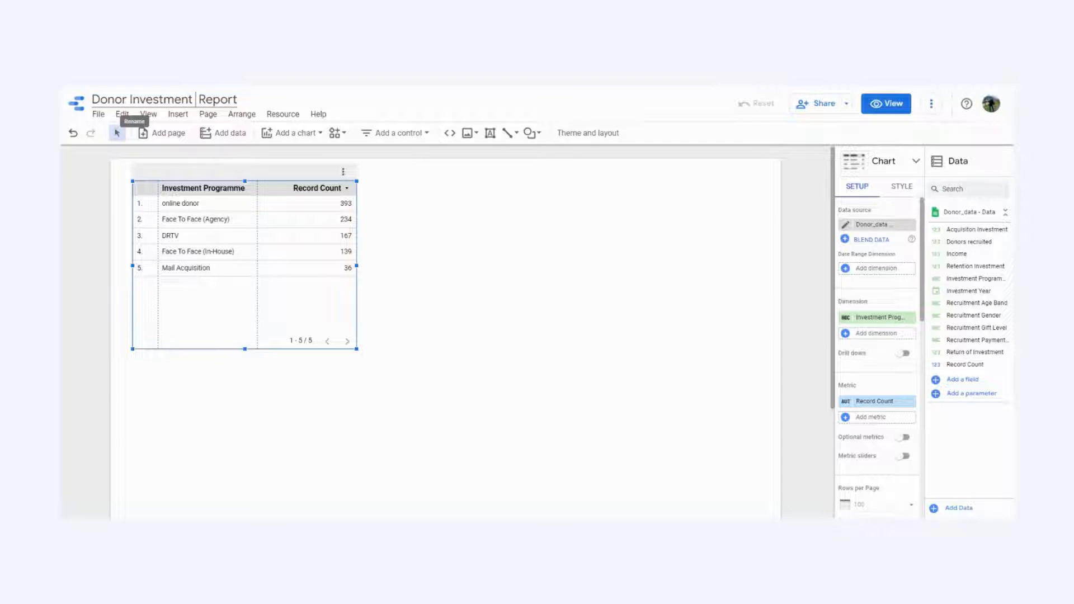
text( Explora )
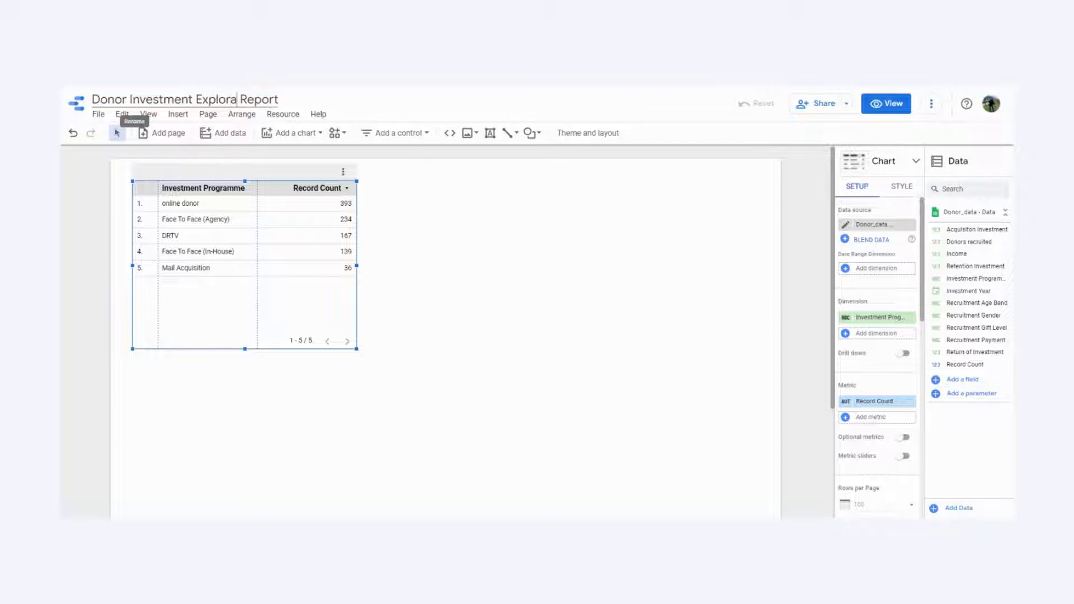
text(tory)
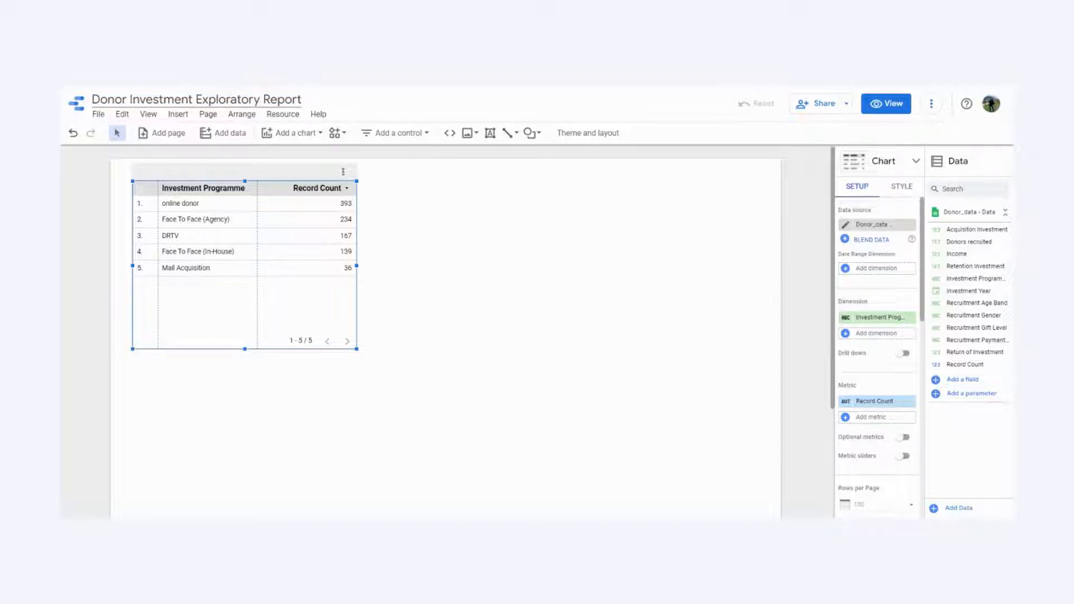
drag(129, 100, 92, 100)
key(BackSpace)
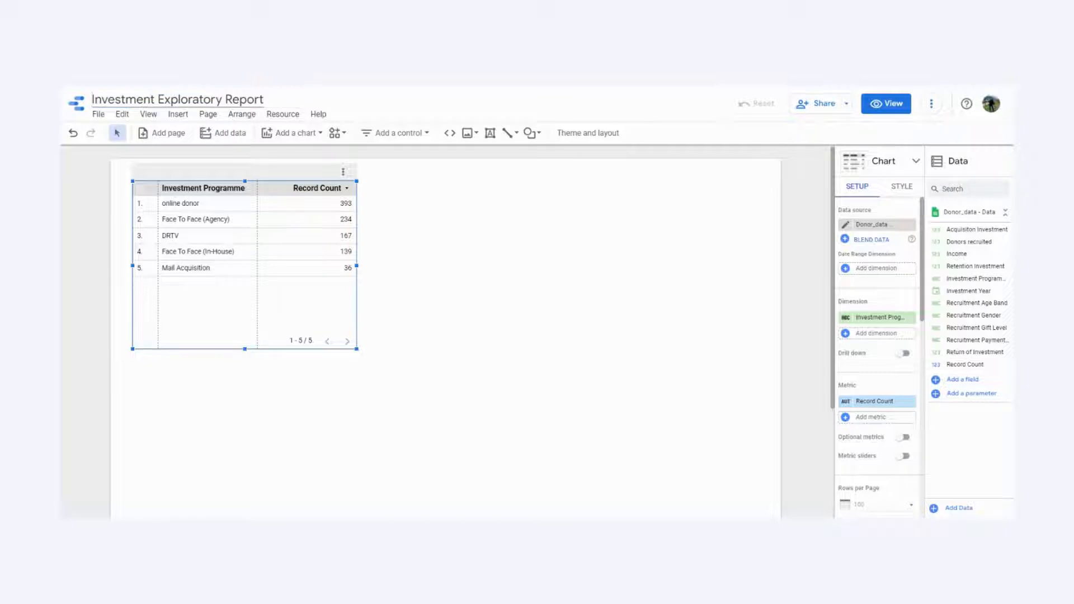
click(425, 292)
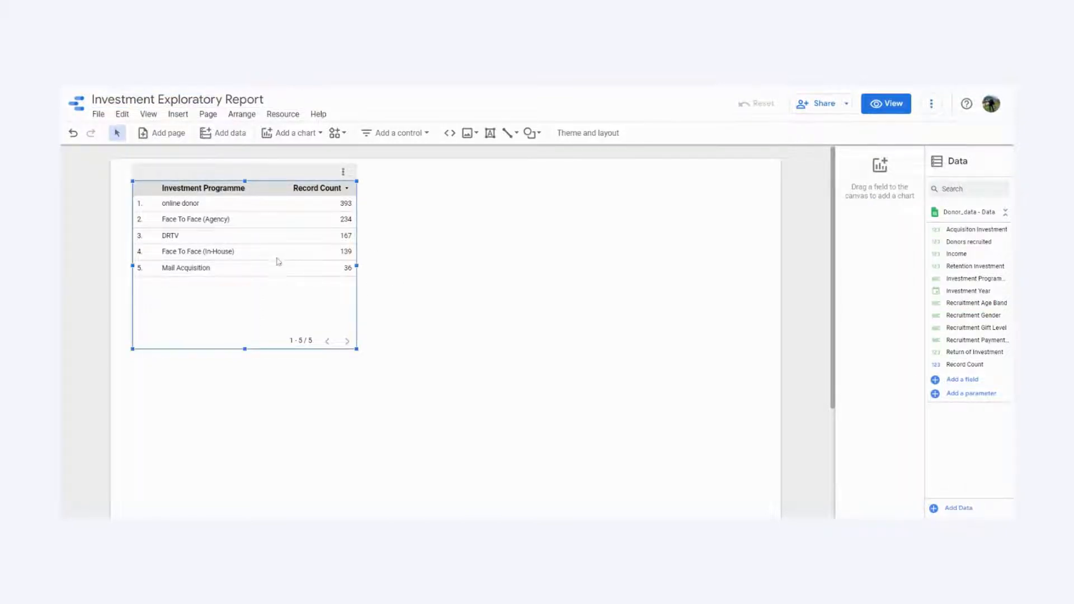
- Replace the Record Count metric of the Investment Programme table with Return of Investment
click(281, 249)
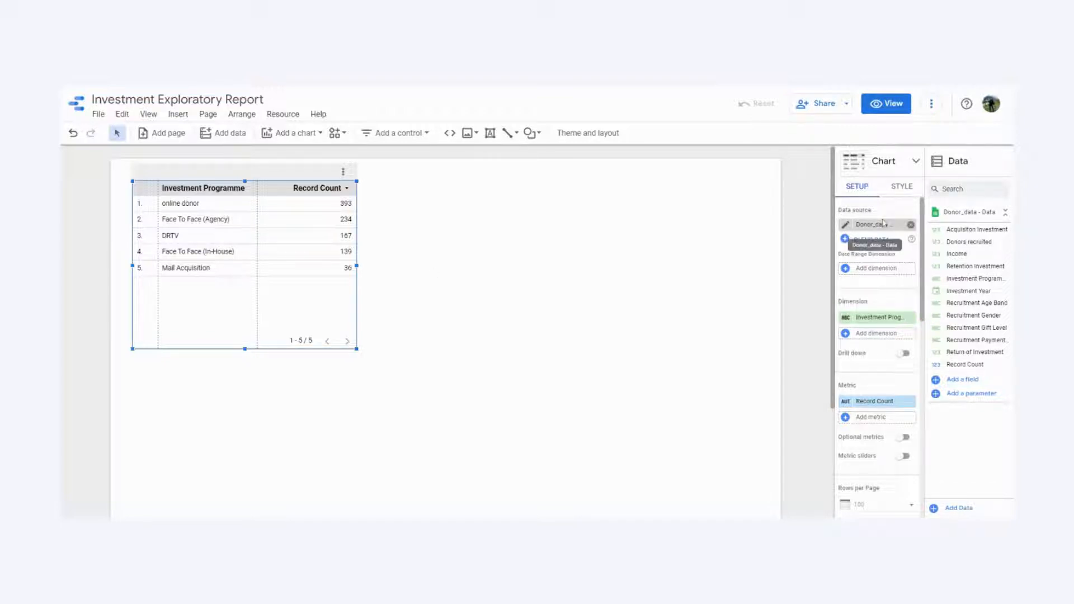
scroll(875, 240, down, 1)
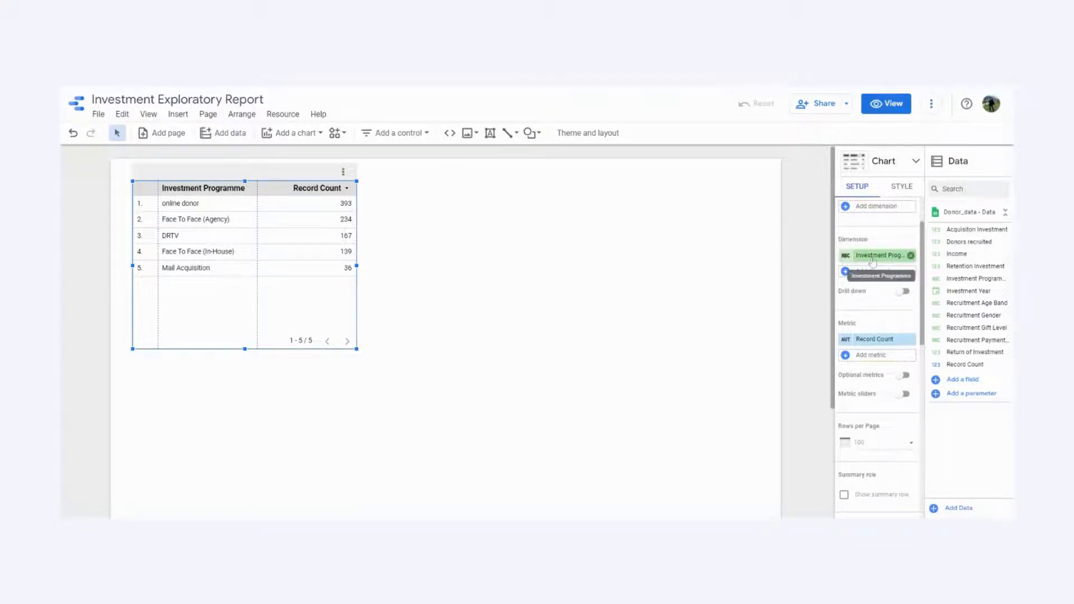
scroll(876, 263, down, 1)
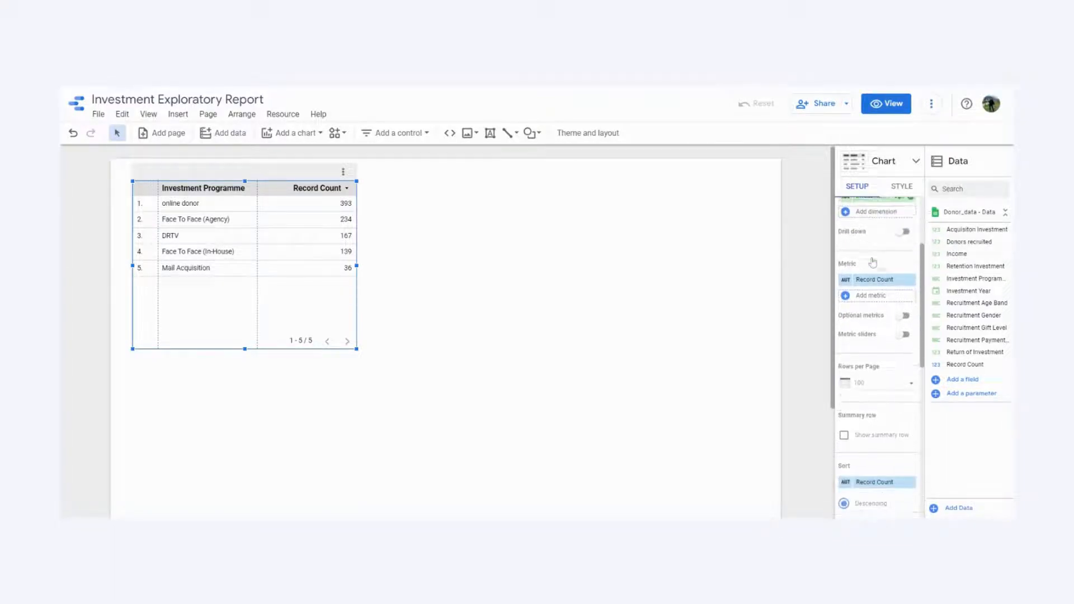
click(877, 283)
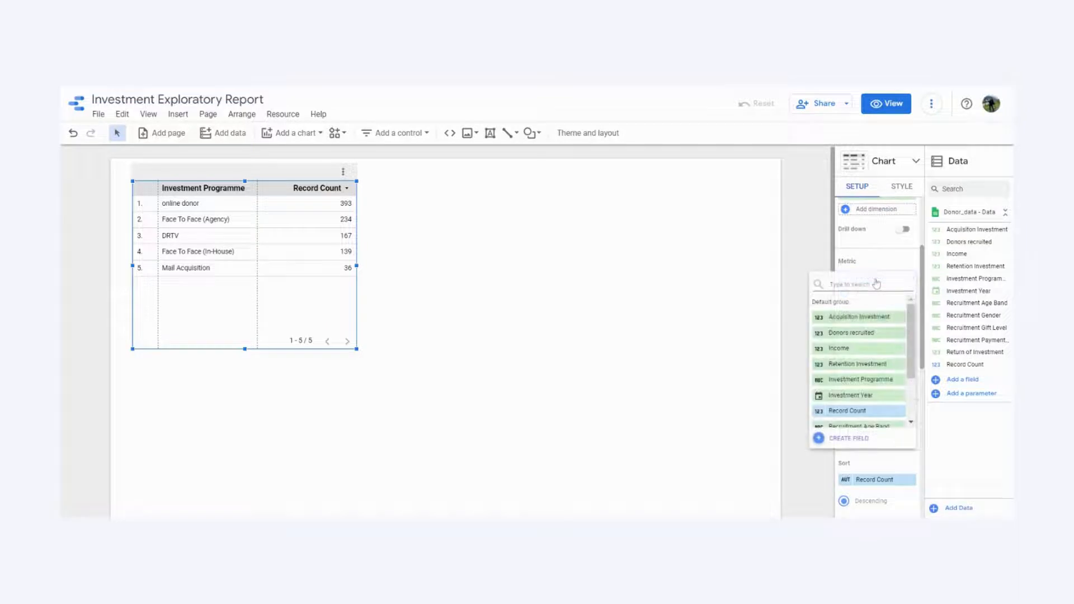
scroll(862, 398, down, 1)
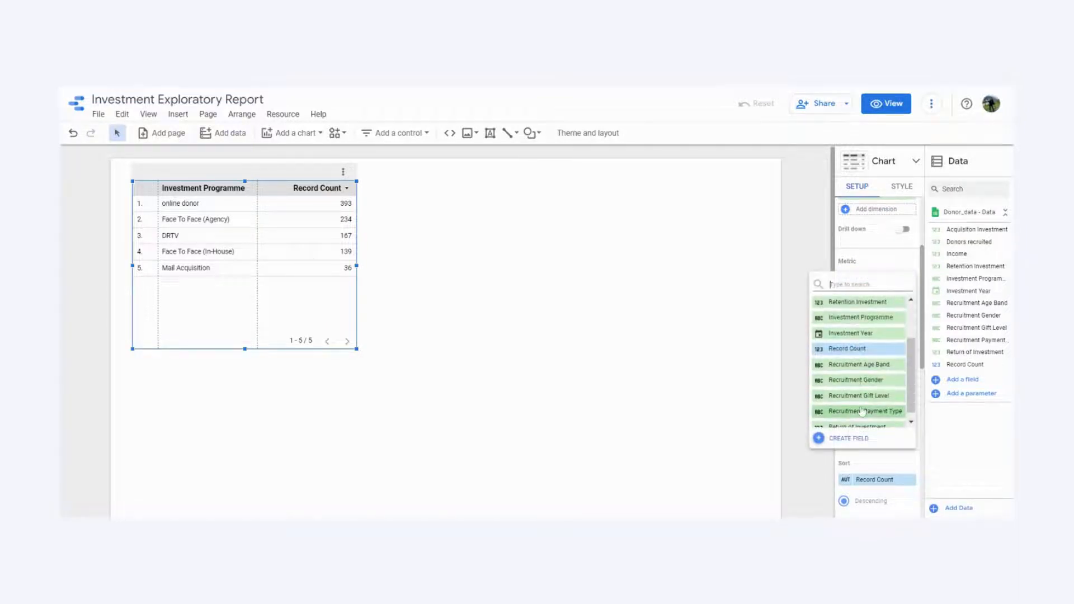
scroll(861, 413, down, 1)
click(866, 421)
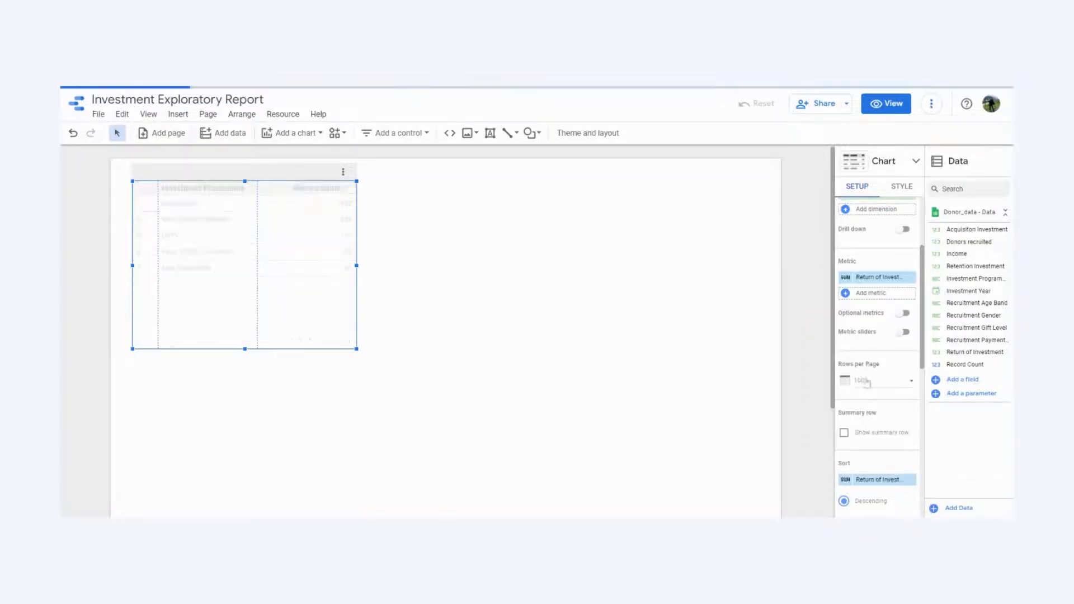
- Rename the table's Return of Investment metric as Average Return of Investment
click(845, 279)
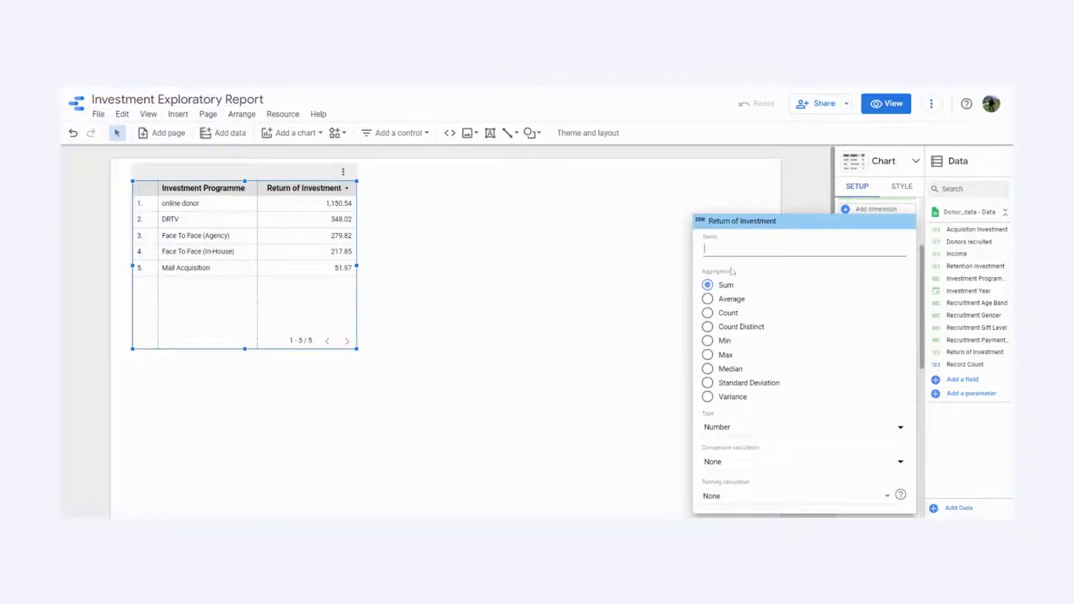
text(Average)
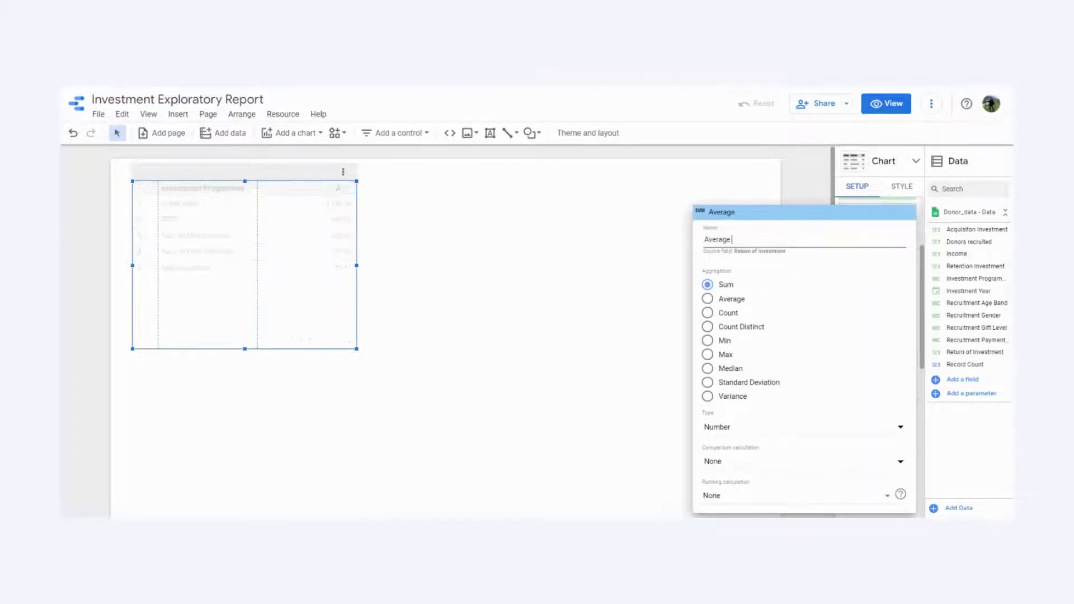
text( REt)
key(BackSpace)
key(BackSpace)
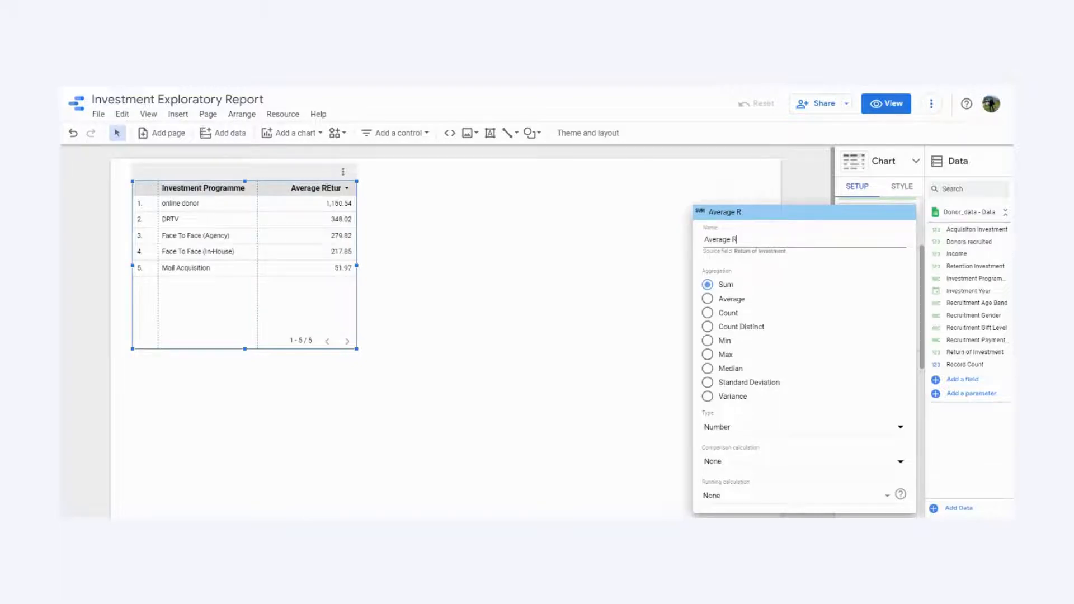
text(Return of Inve)
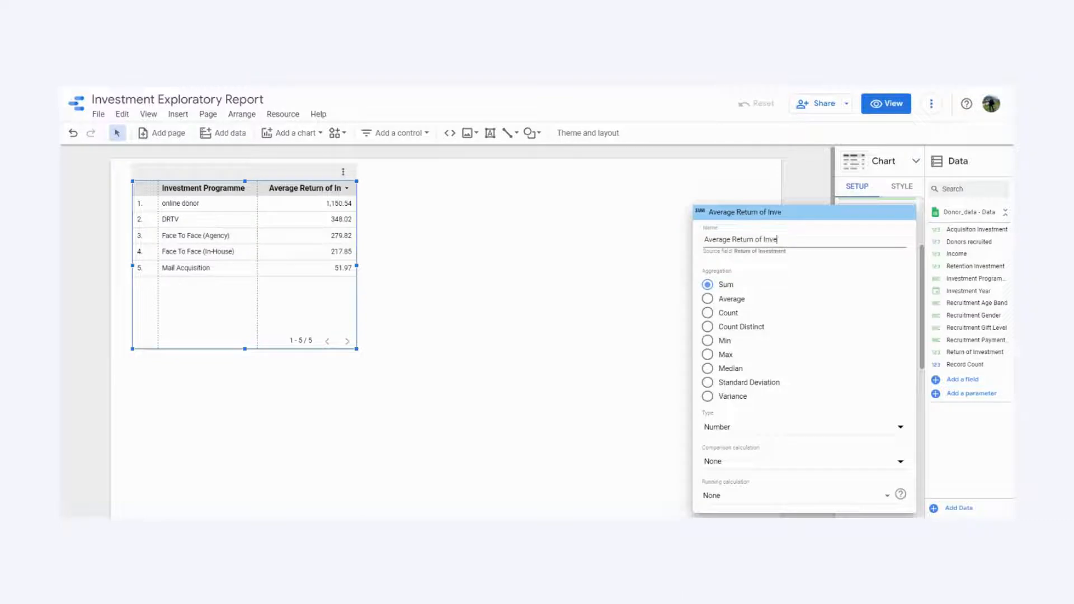
text(stment)
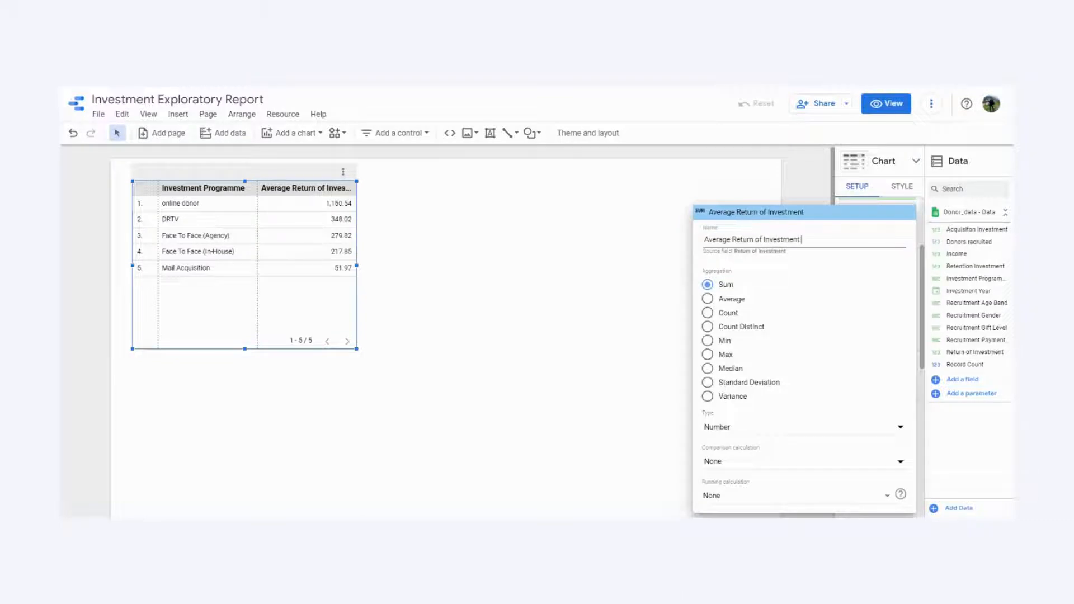
- Set the Average Return of Investment metric's aggregation to Average and its type to Percent, then close its settings
click(707, 299)
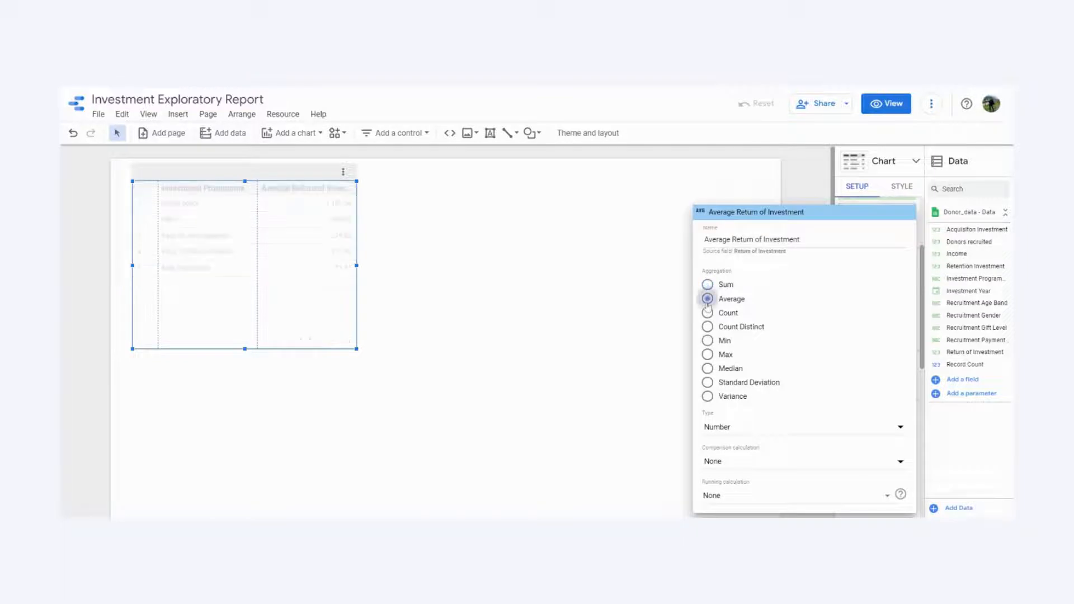
click(899, 429)
mouse_move(765, 439)
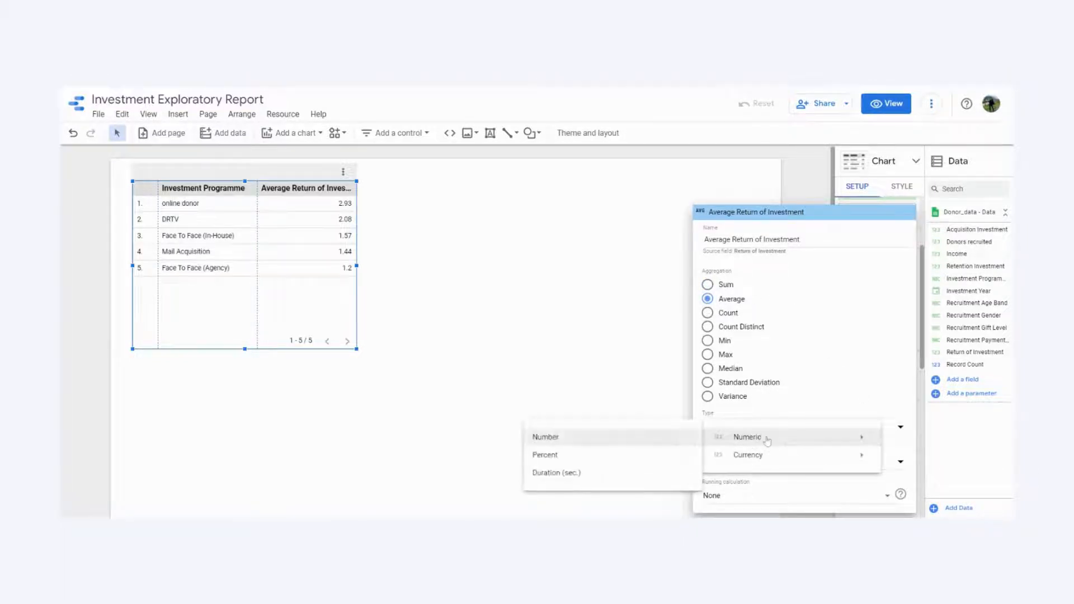
click(548, 456)
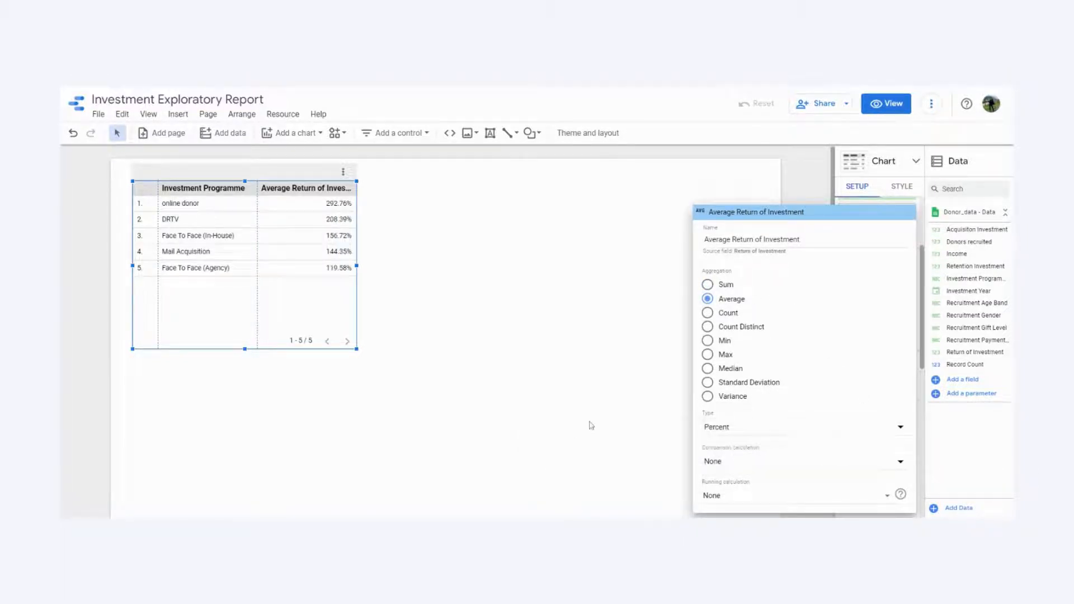
click(621, 302)
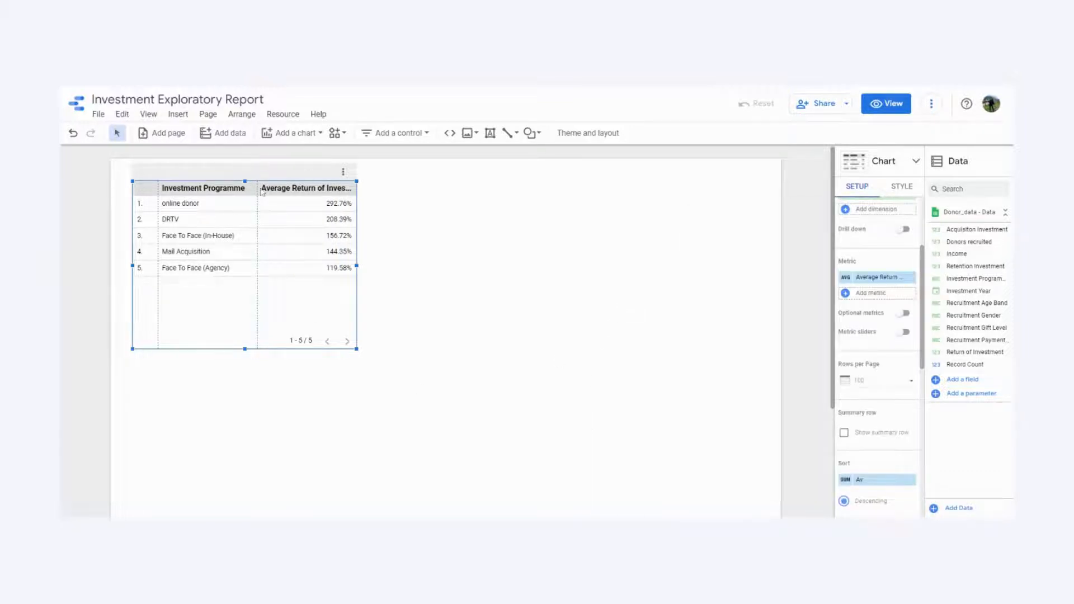
- Convert the table to a bar chart, move it slightly down the page, and enlarge it to nearly the full page width
click(916, 162)
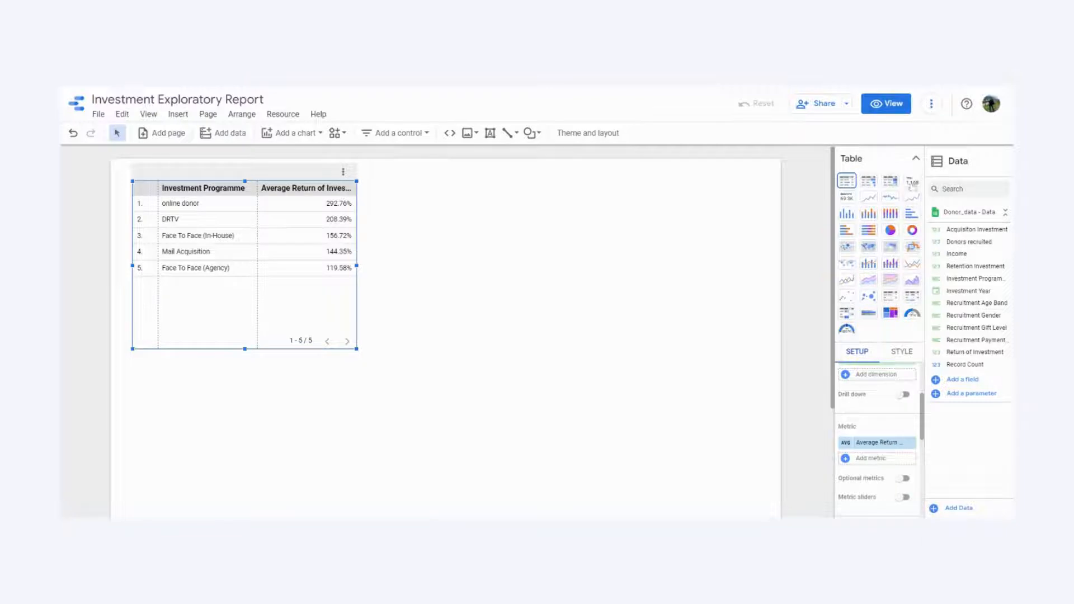
click(910, 217)
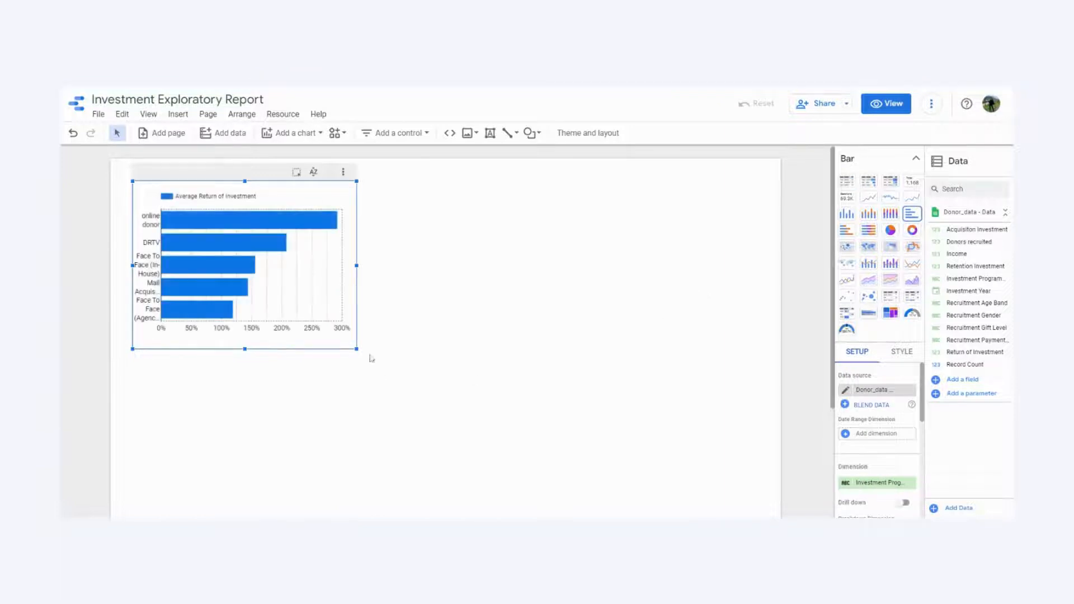
drag(358, 266, 715, 266)
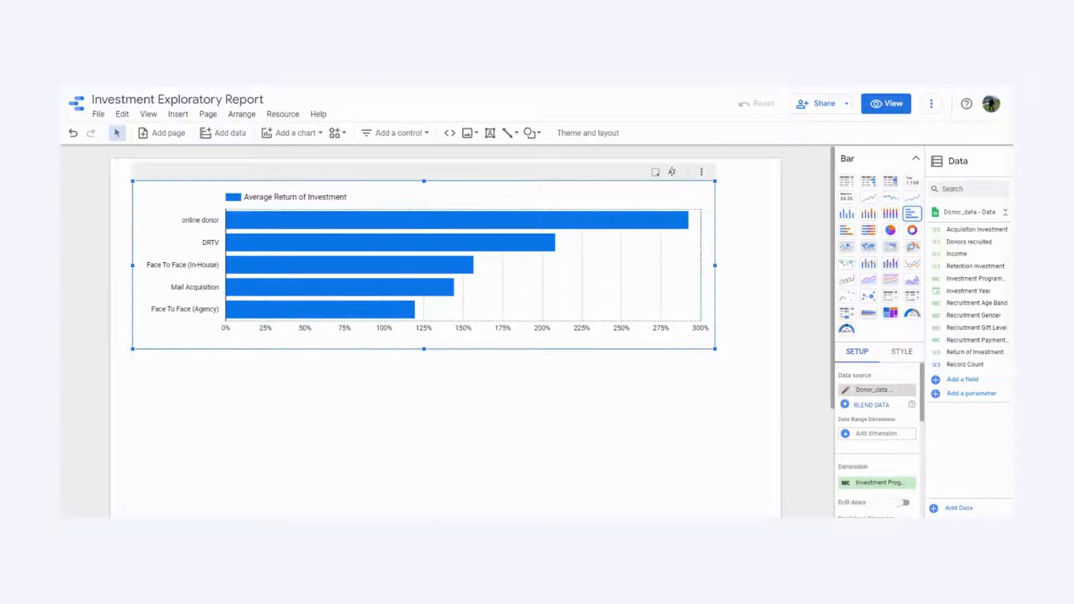
drag(715, 264, 763, 265)
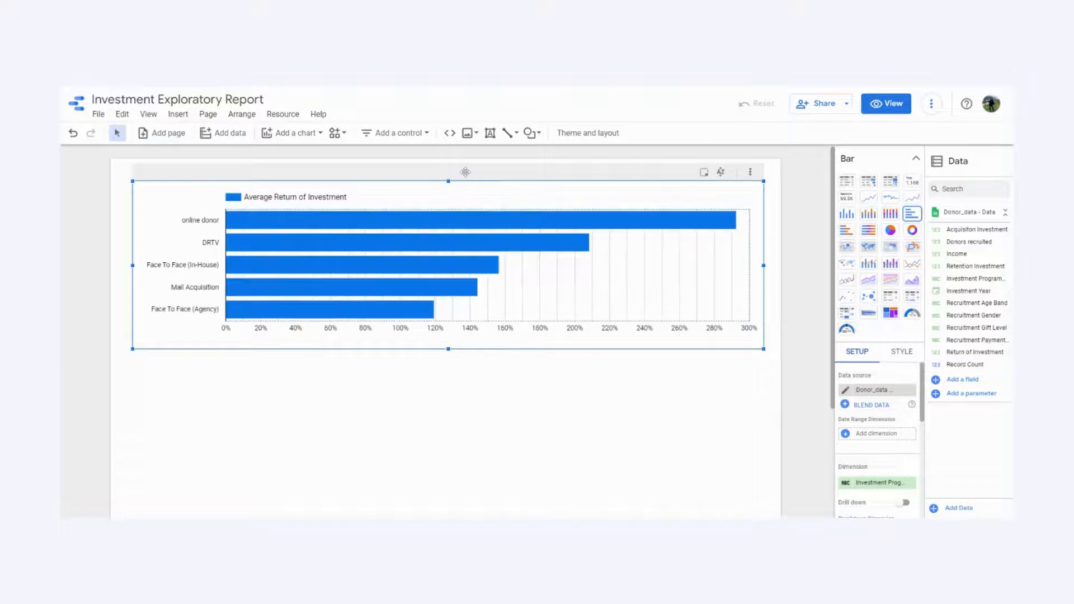
drag(465, 172, 464, 194)
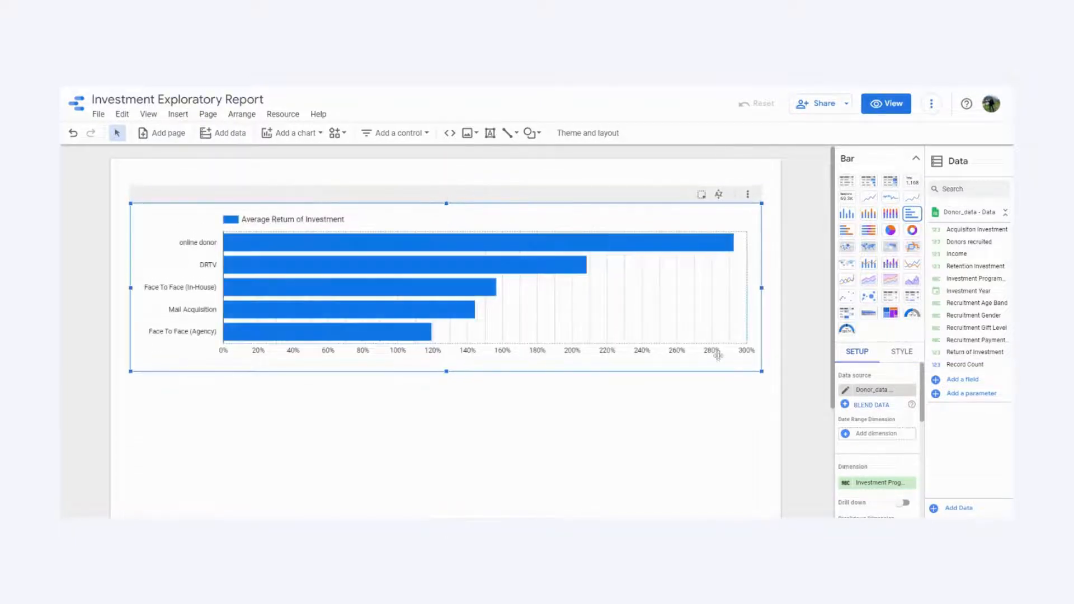
drag(762, 371, 766, 399)
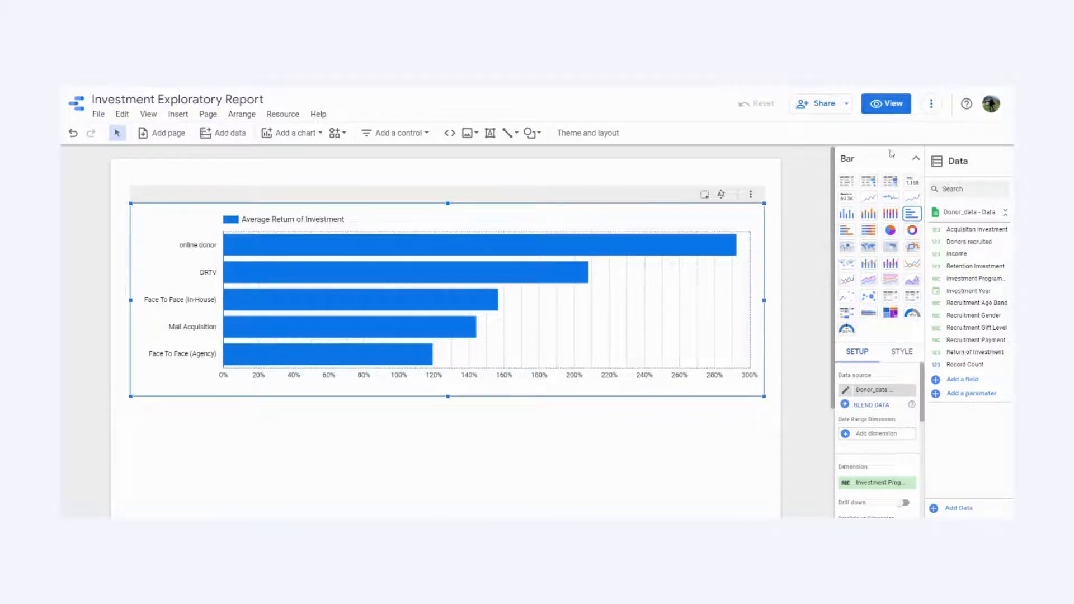
- Show data labels on the bar chart and turn on the axis titles for both the bottom X-axis and the Y-axis
click(903, 162)
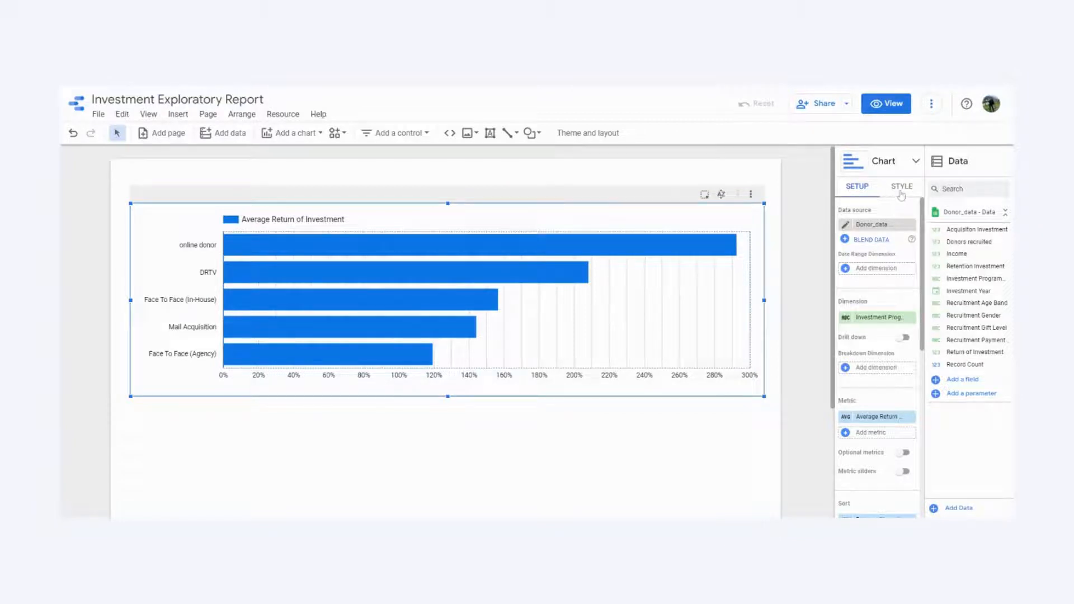
click(900, 190)
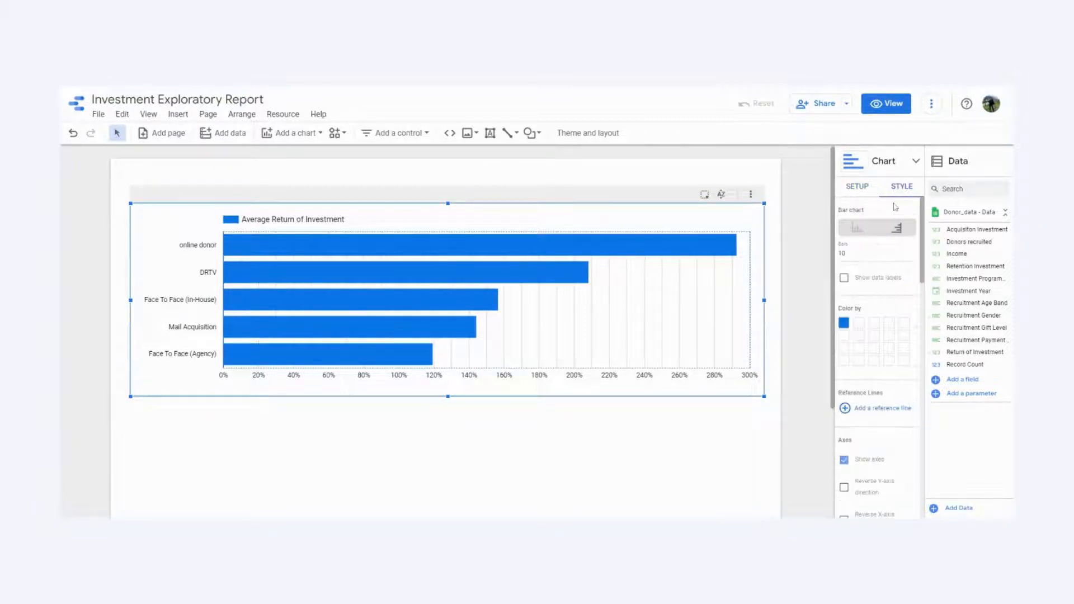
click(844, 279)
scroll(878, 253, down, 2)
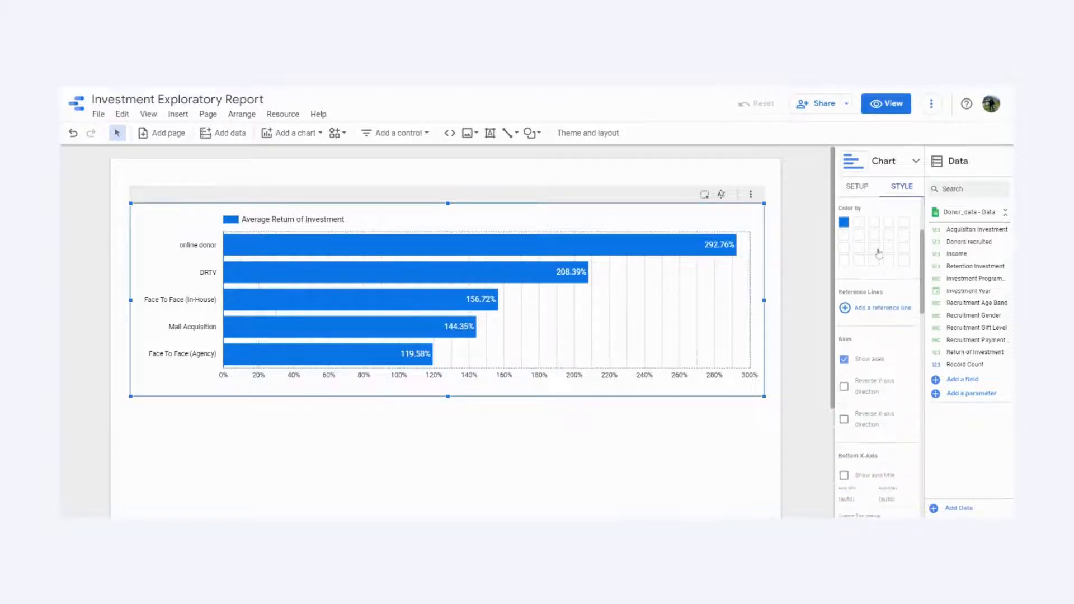
scroll(881, 358, down, 3)
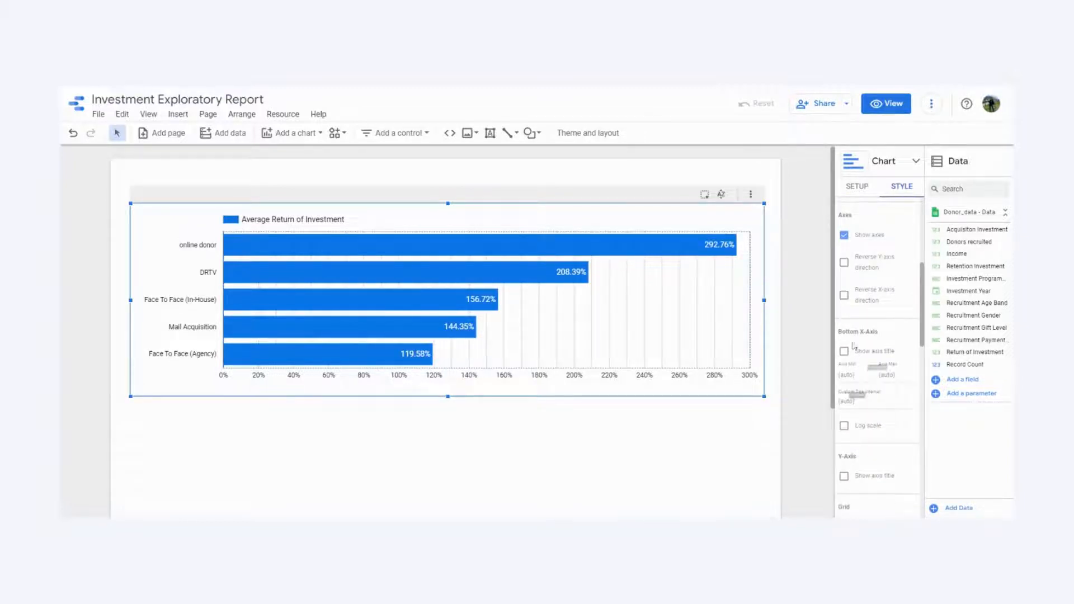
click(844, 352)
scroll(861, 376, down, 1)
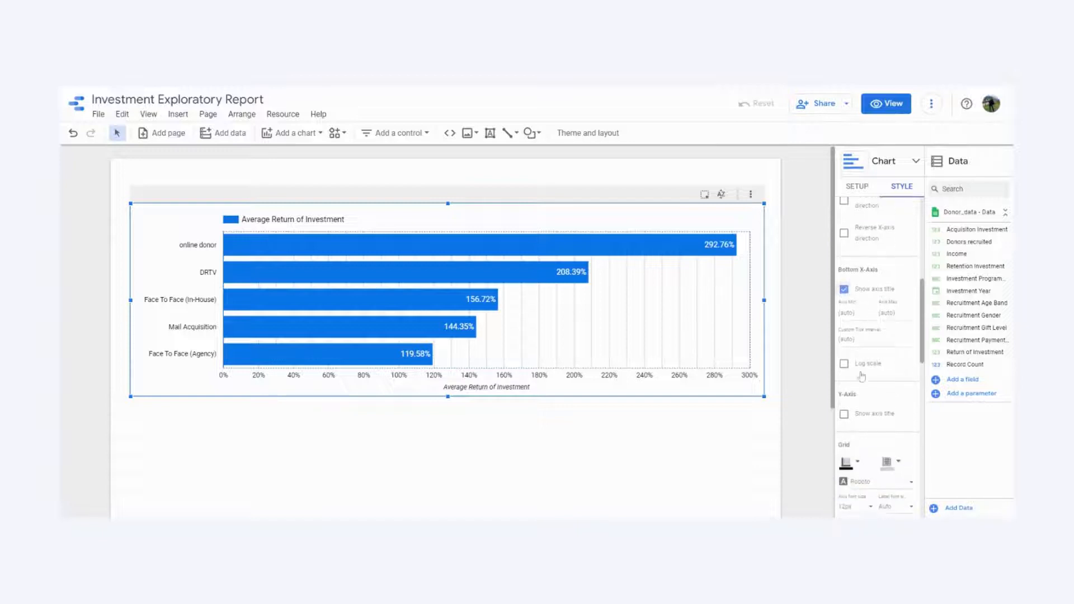
click(842, 416)
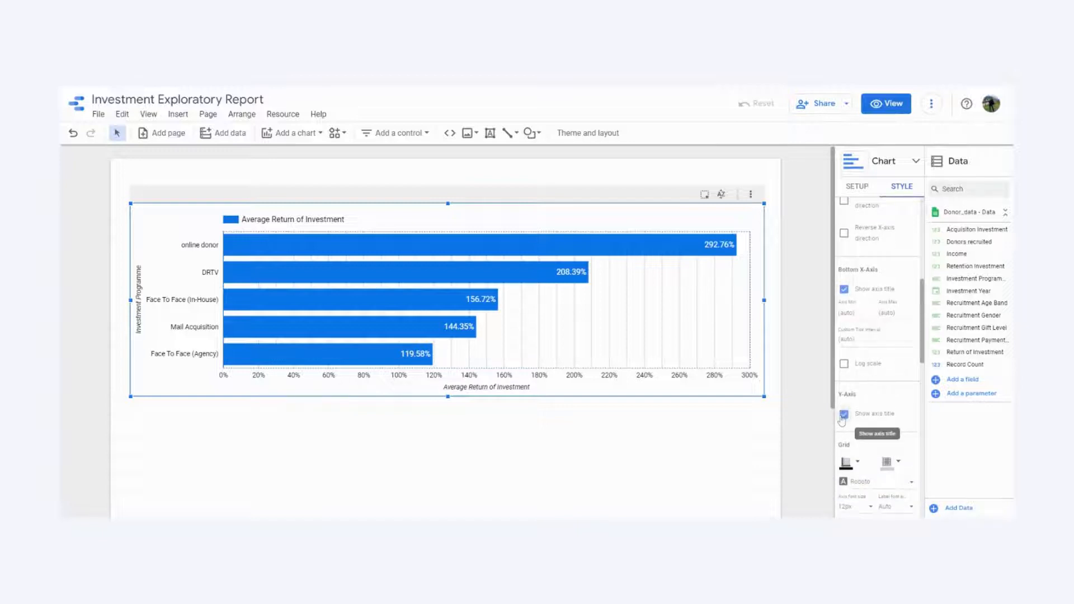
- Give the bar chart a dark magenta border with a weight of 2, then deselect the chart
scroll(867, 370, down, 3)
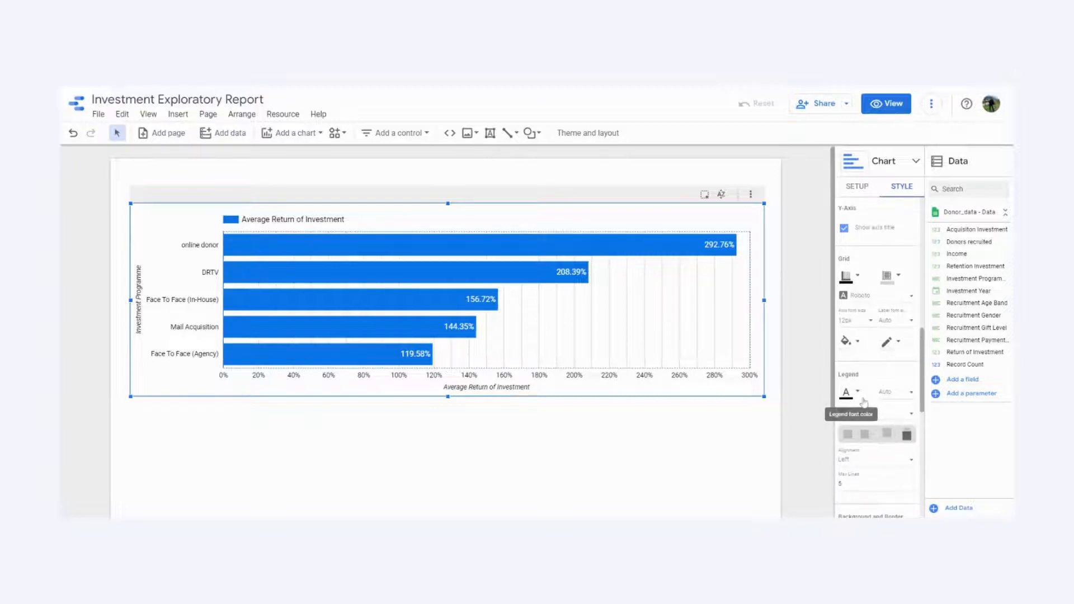
scroll(864, 408, down, 4)
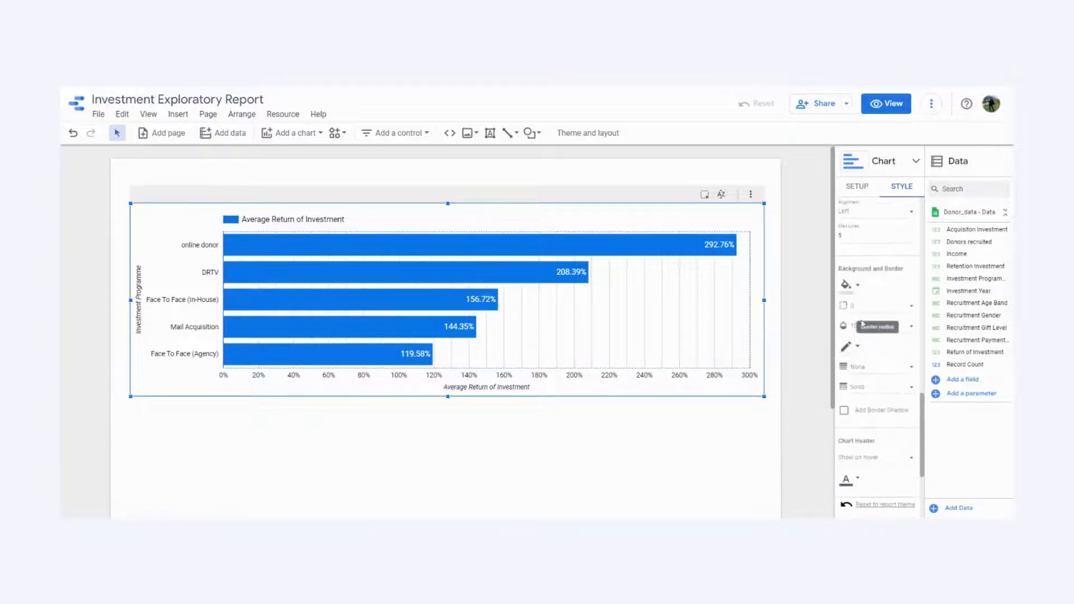
click(846, 346)
click(825, 368)
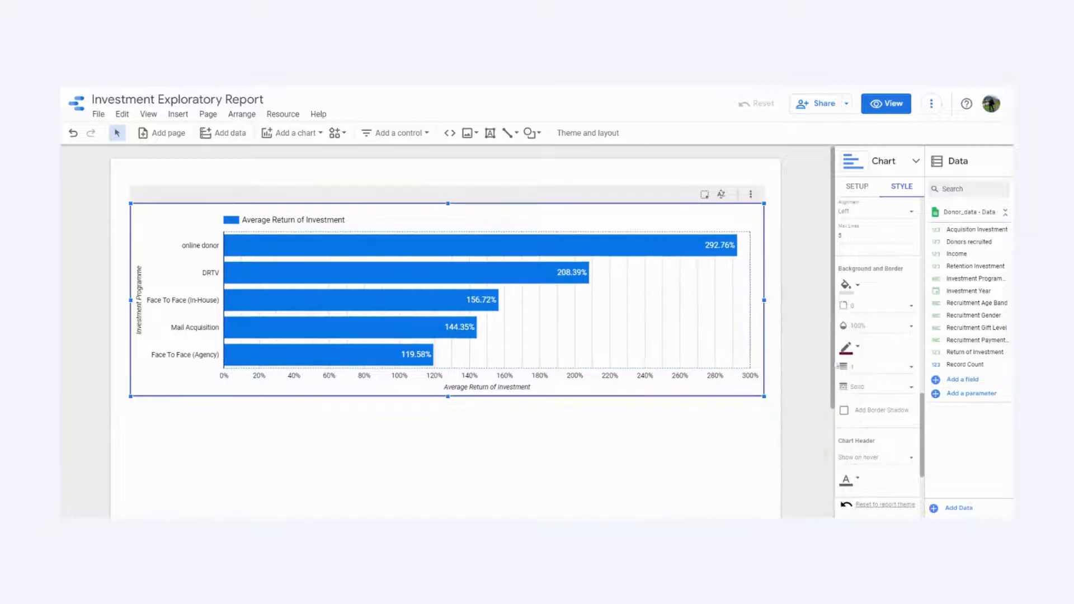
scroll(868, 352, down, 1)
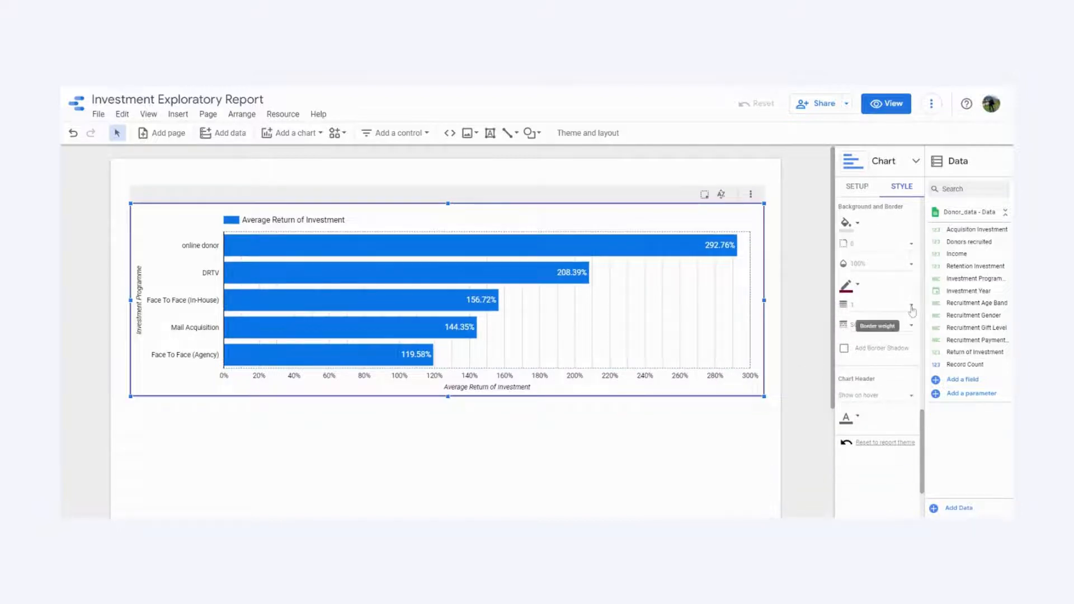
click(914, 306)
click(855, 334)
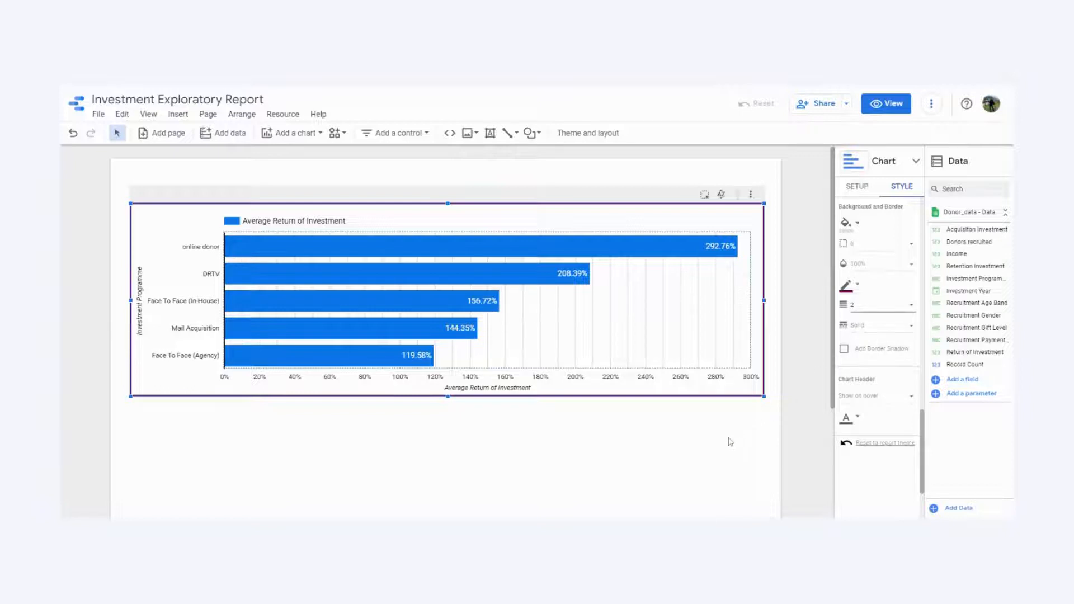
click(508, 434)
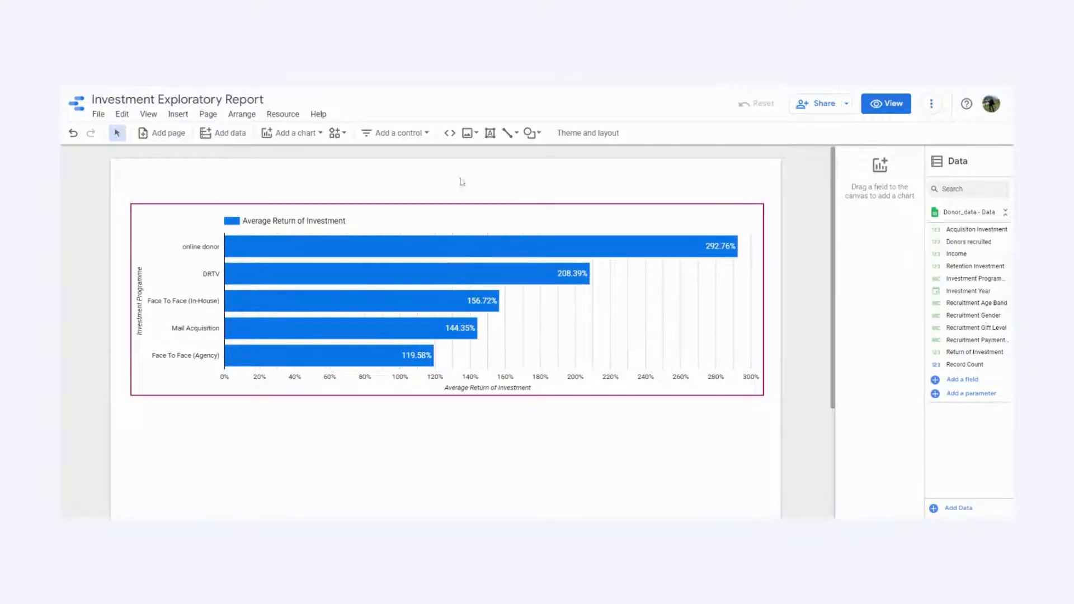
- Add a text box above the bar chart reading "Which Programme is the most profitable?"
click(489, 134)
drag(131, 182, 521, 211)
text(Whcih)
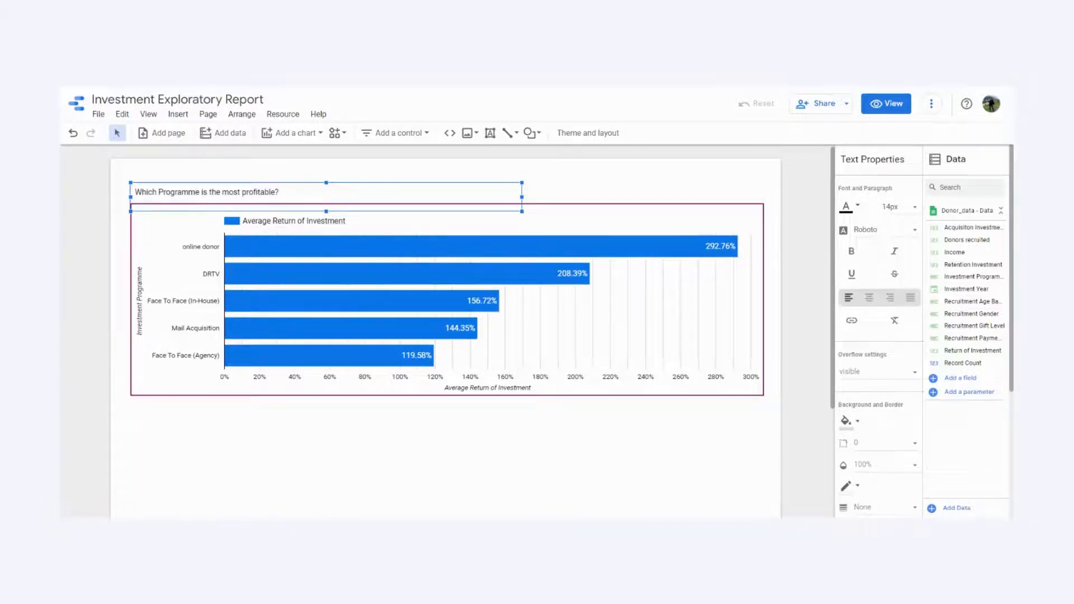
- Format the heading "Which Programme is the most profitable?" as bold 20px text, then deselect the text box
drag(280, 192, 131, 193)
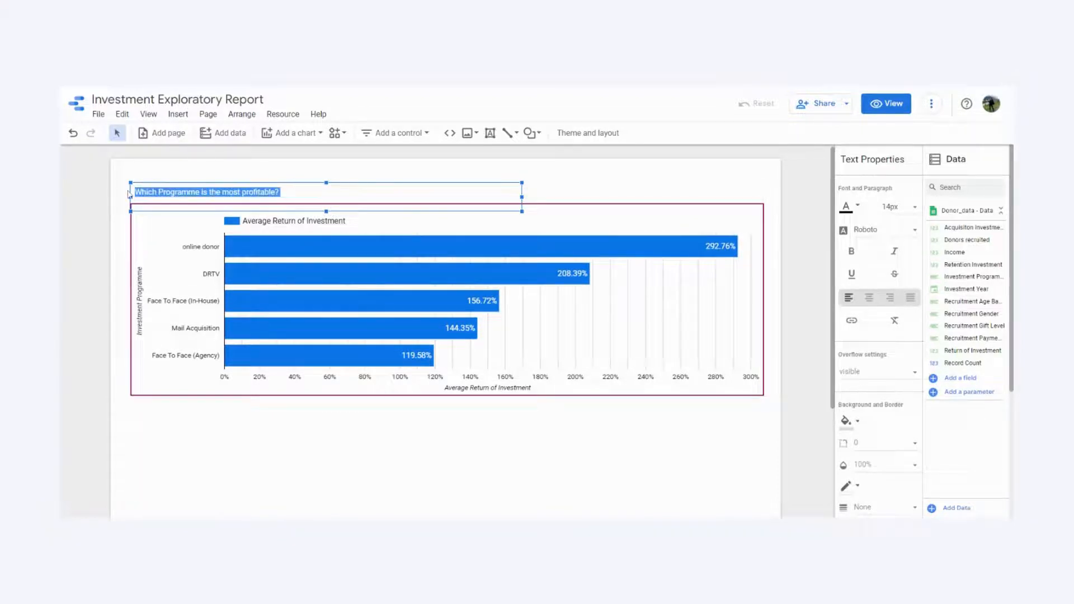
click(913, 211)
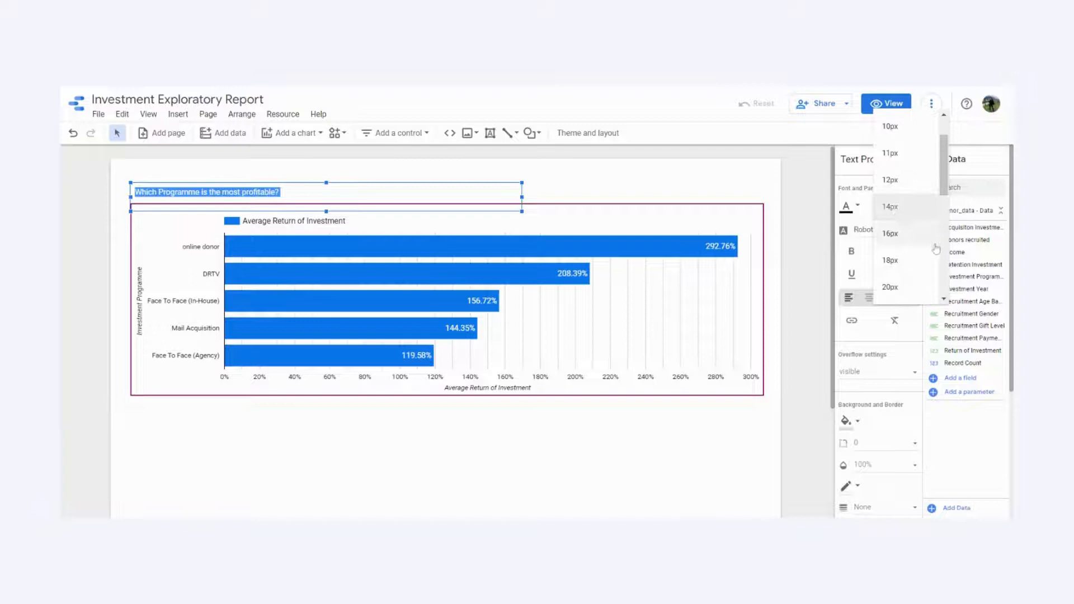
click(891, 291)
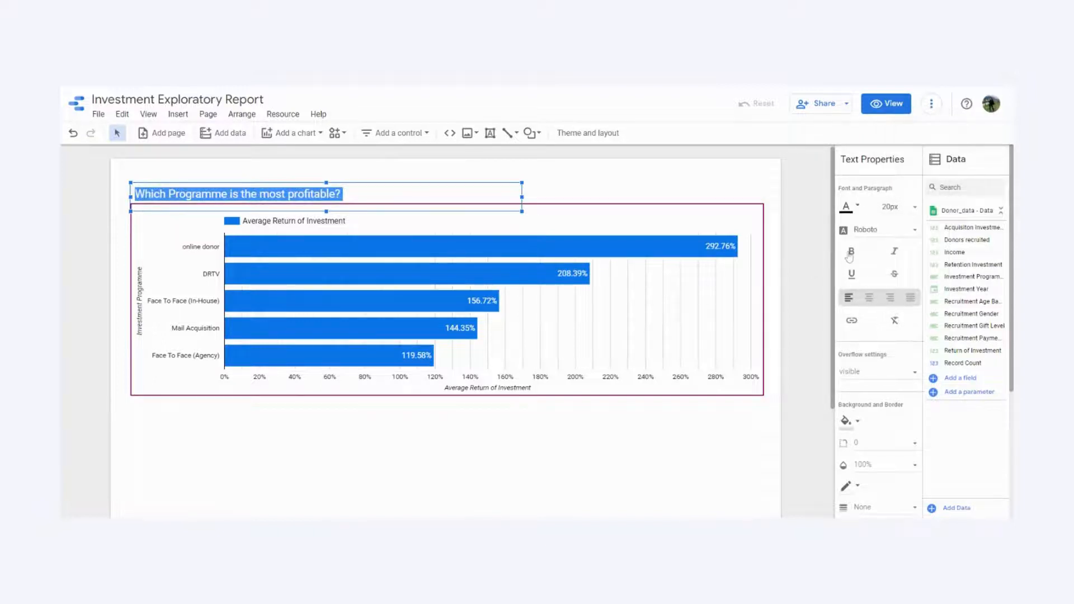
click(850, 254)
click(476, 473)
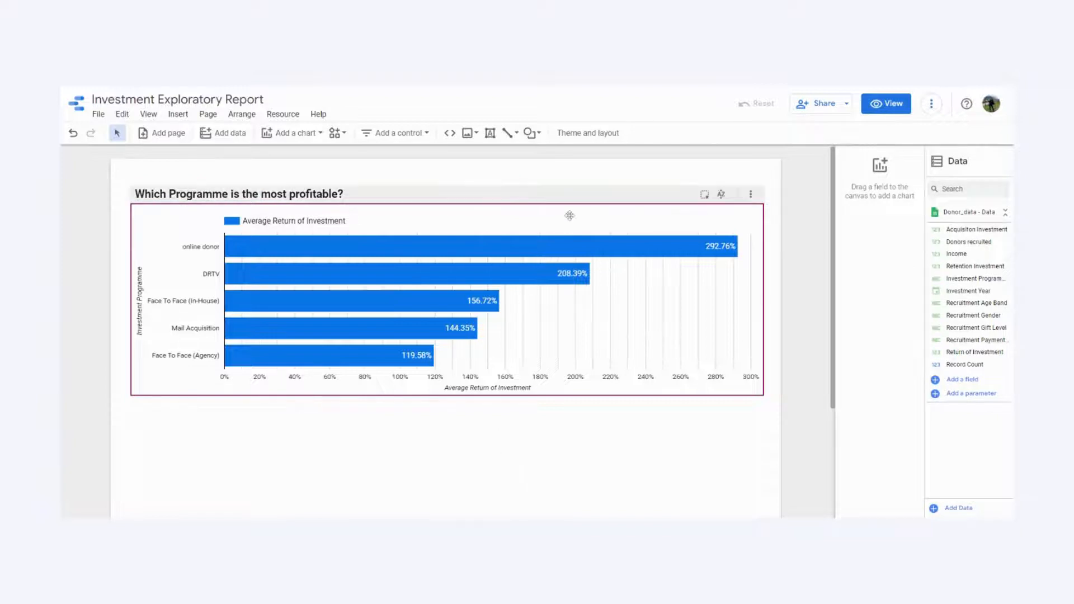
- Move the bar chart slightly down the page and shift the question heading down to sit just above it
drag(568, 217, 568, 224)
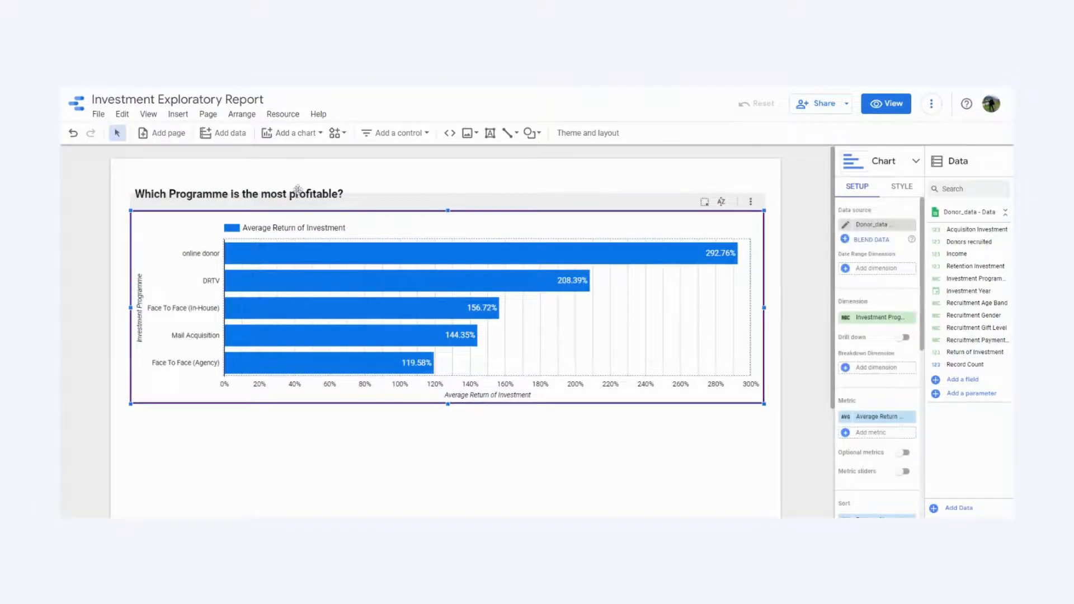
click(386, 178)
click(390, 200)
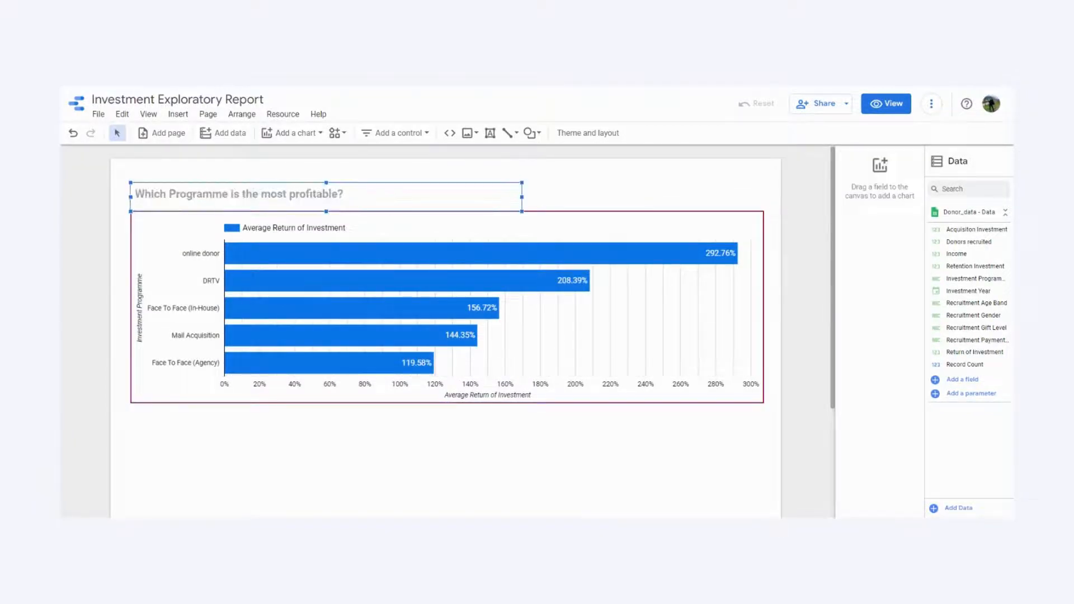
drag(365, 187, 370, 192)
click(552, 185)
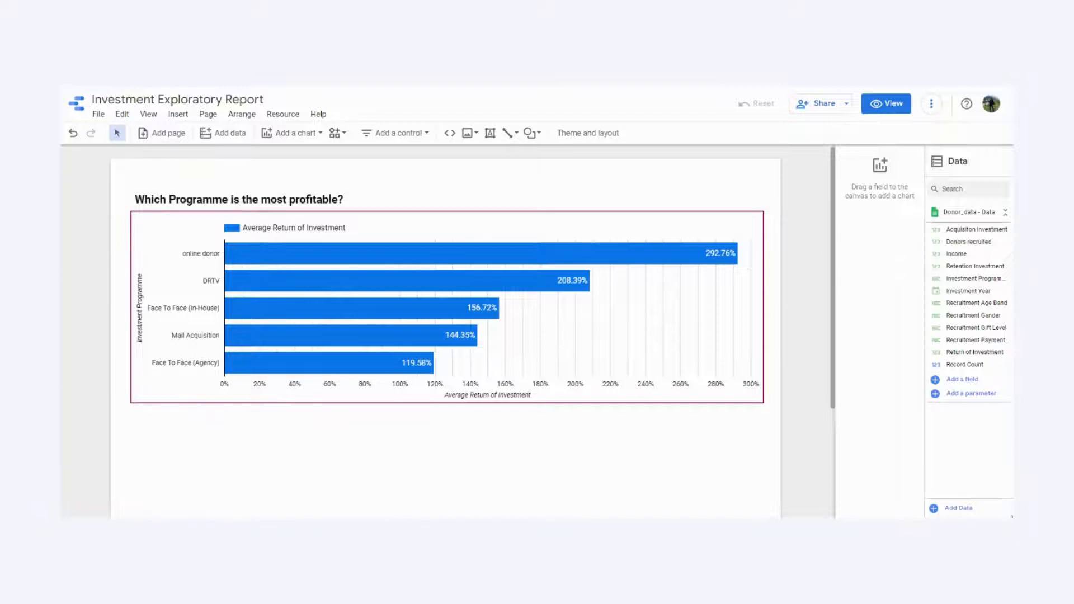
- Add a stacked column chart below the bar chart and enlarge it to more than half the page width
click(292, 134)
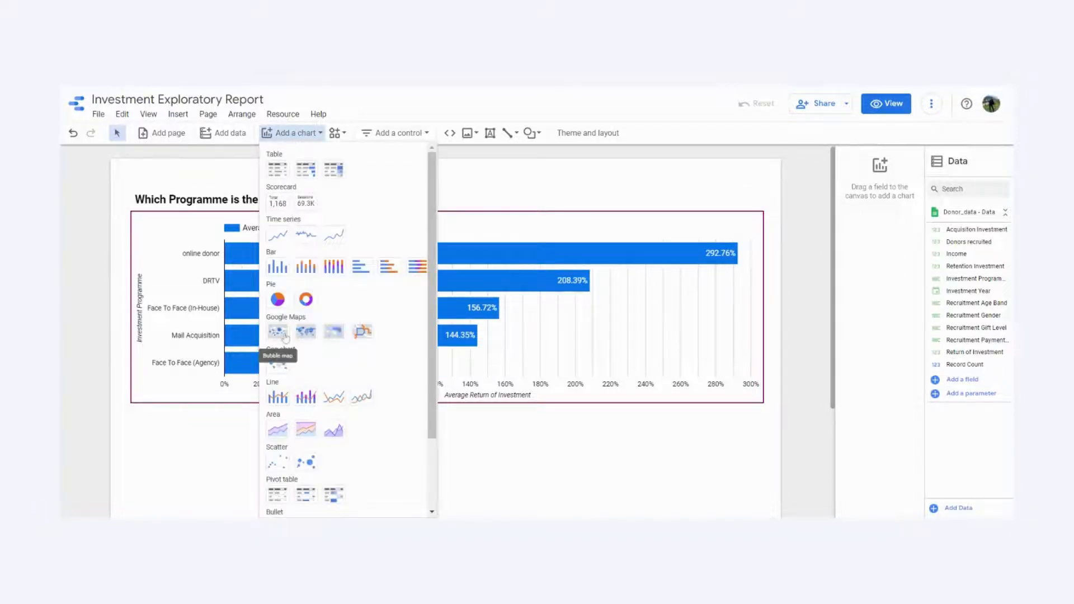
click(306, 267)
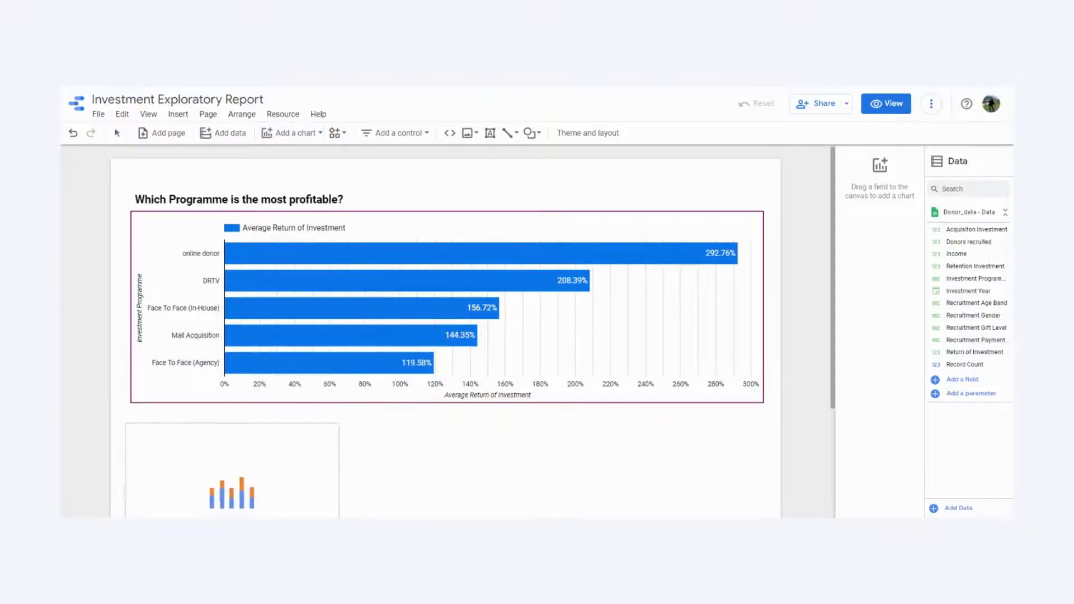
click(130, 428)
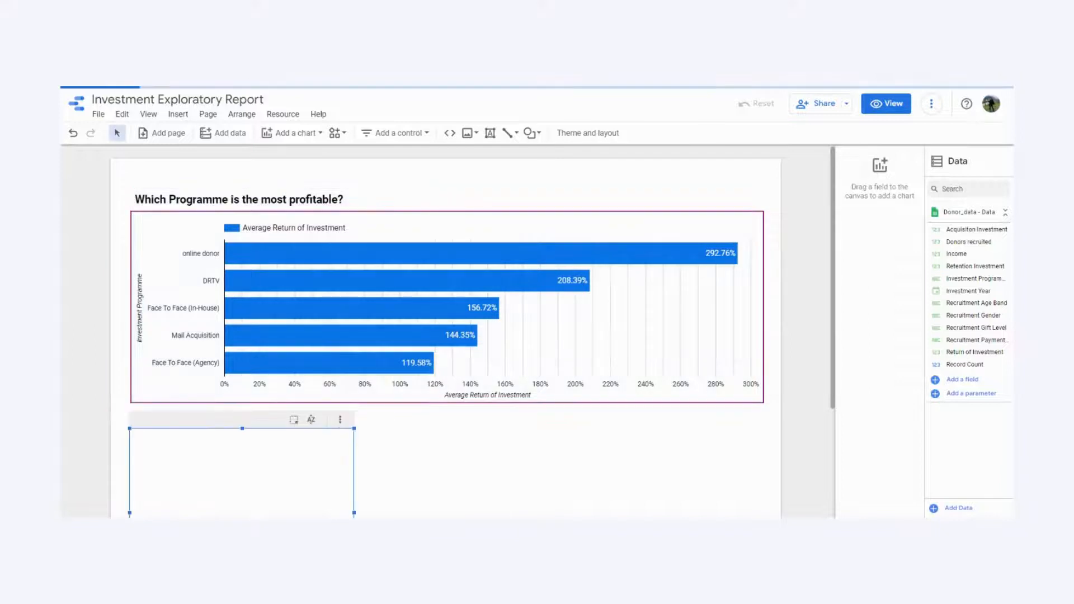
scroll(280, 407, down, 3)
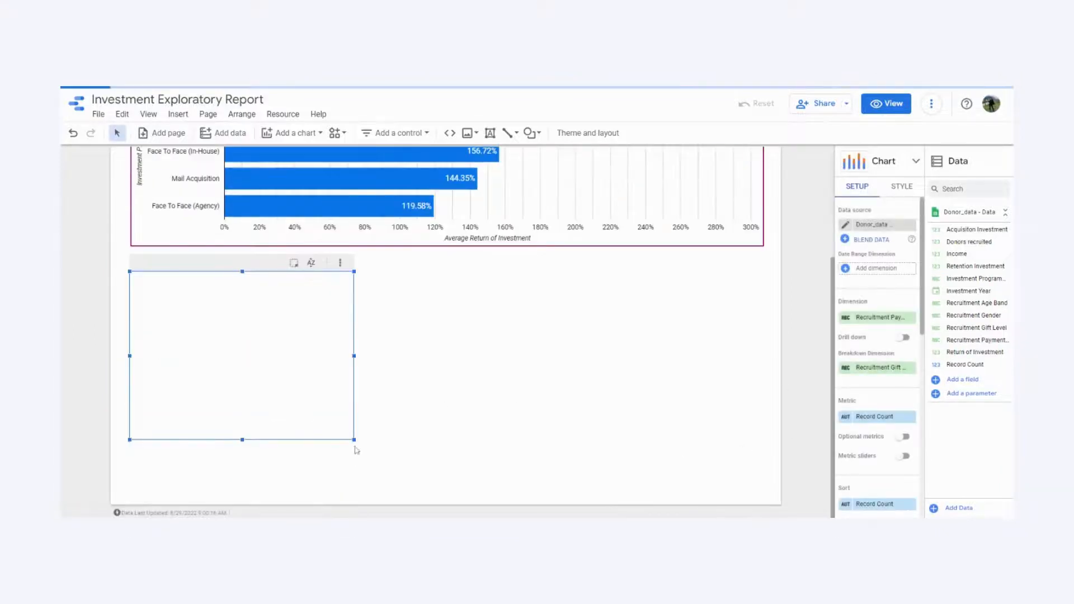
drag(355, 441, 518, 499)
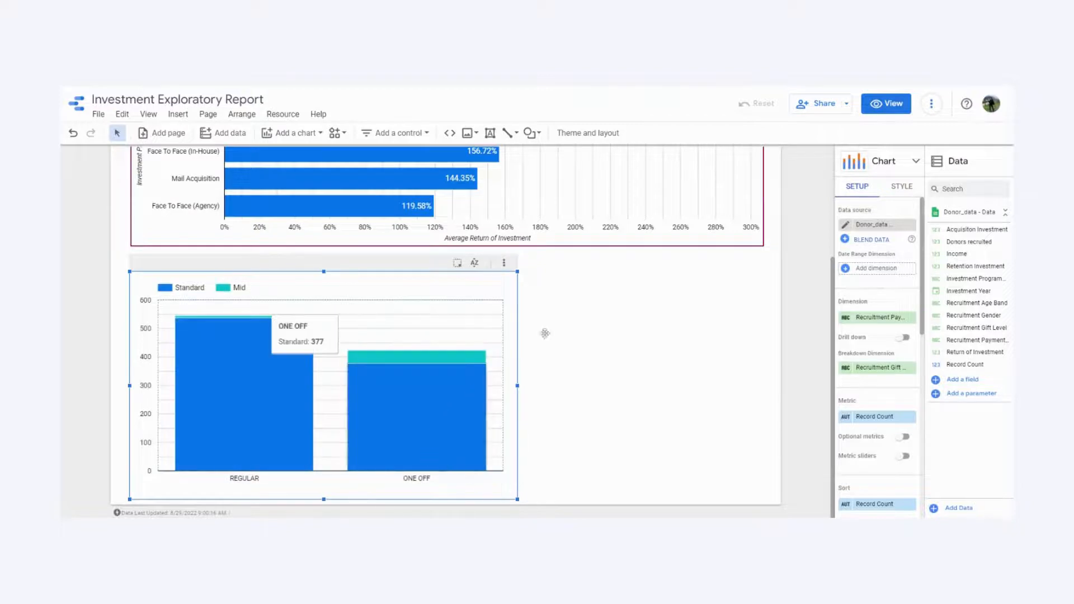
- Set the stacked column chart's dimension to Investment Programme and its breakdown dimension to Recruitment Payment Type
click(903, 327)
scroll(869, 459, down, 2)
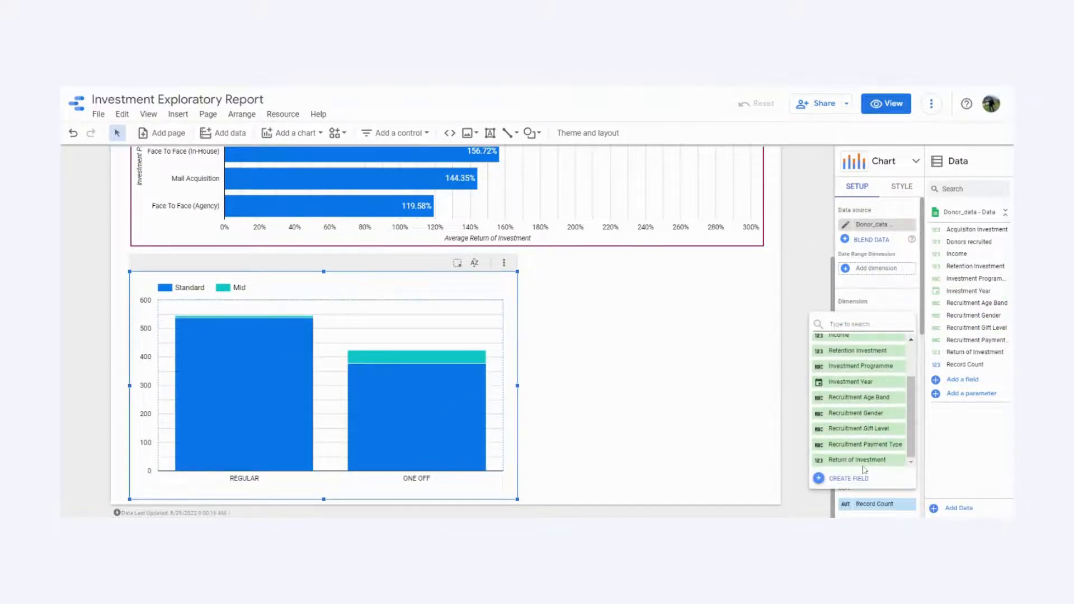
scroll(851, 414, up, 3)
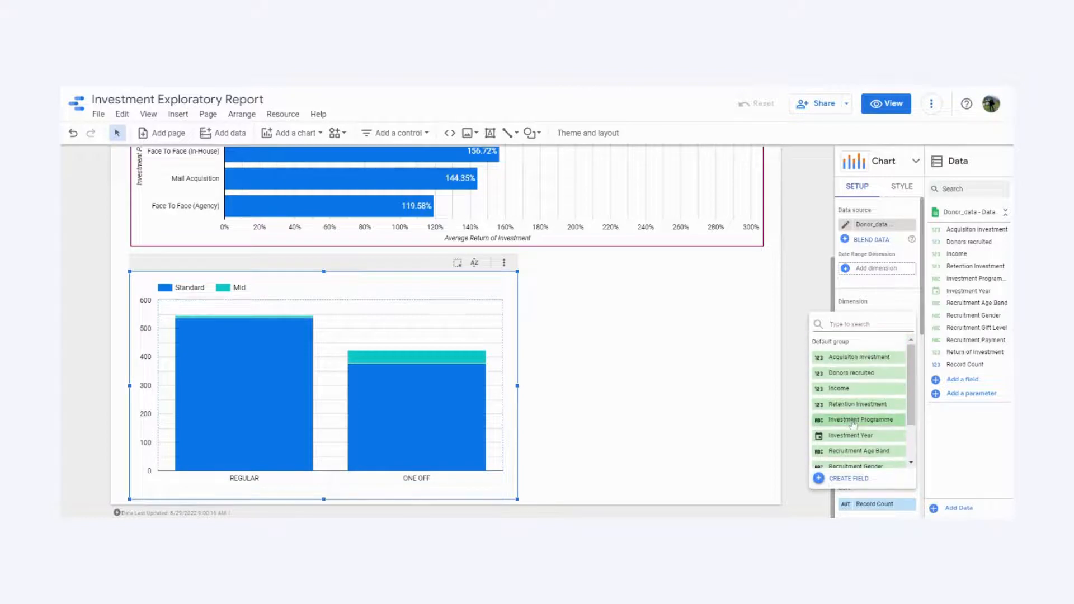
click(852, 419)
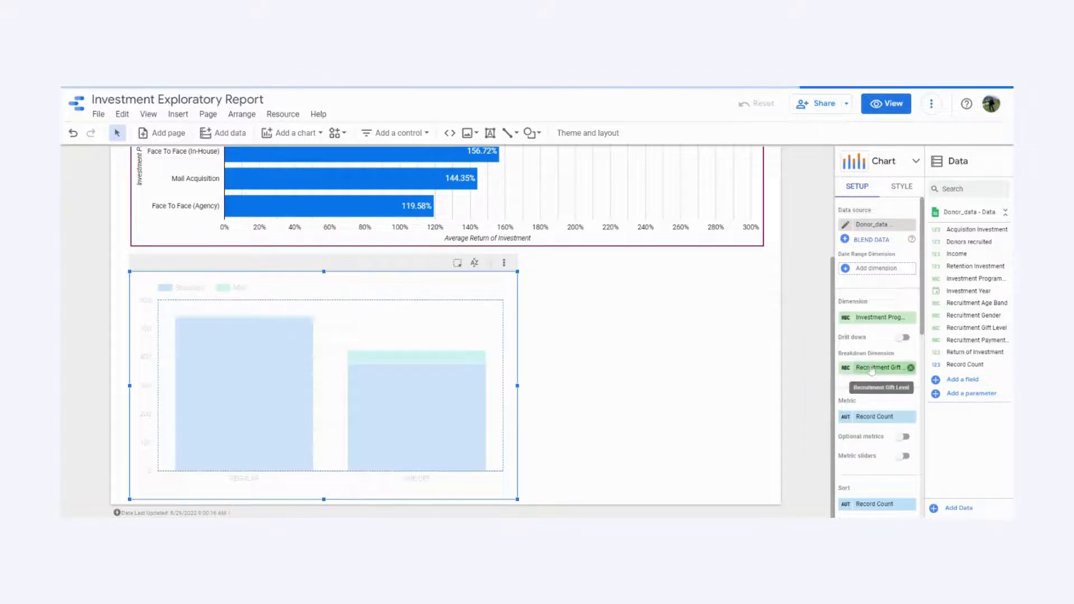
scroll(871, 381, down, 2)
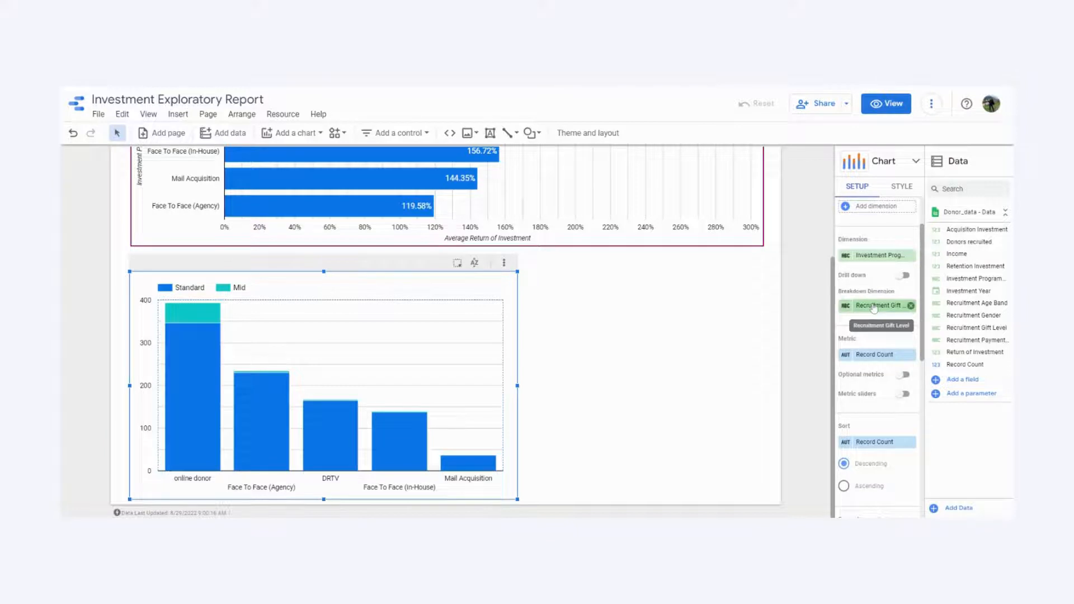
click(874, 308)
scroll(851, 425, down, 2)
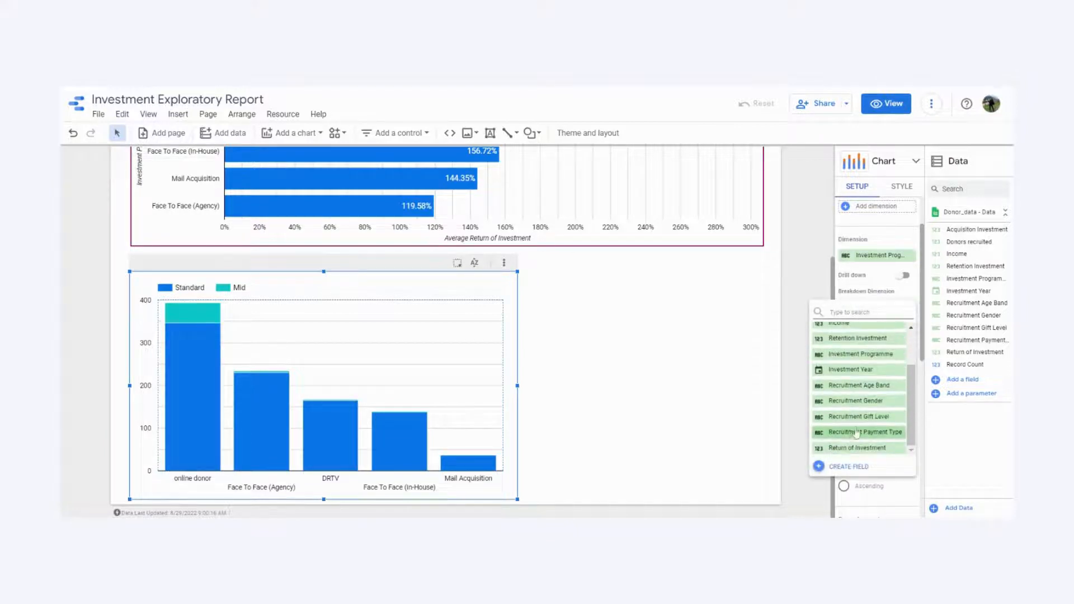
click(856, 432)
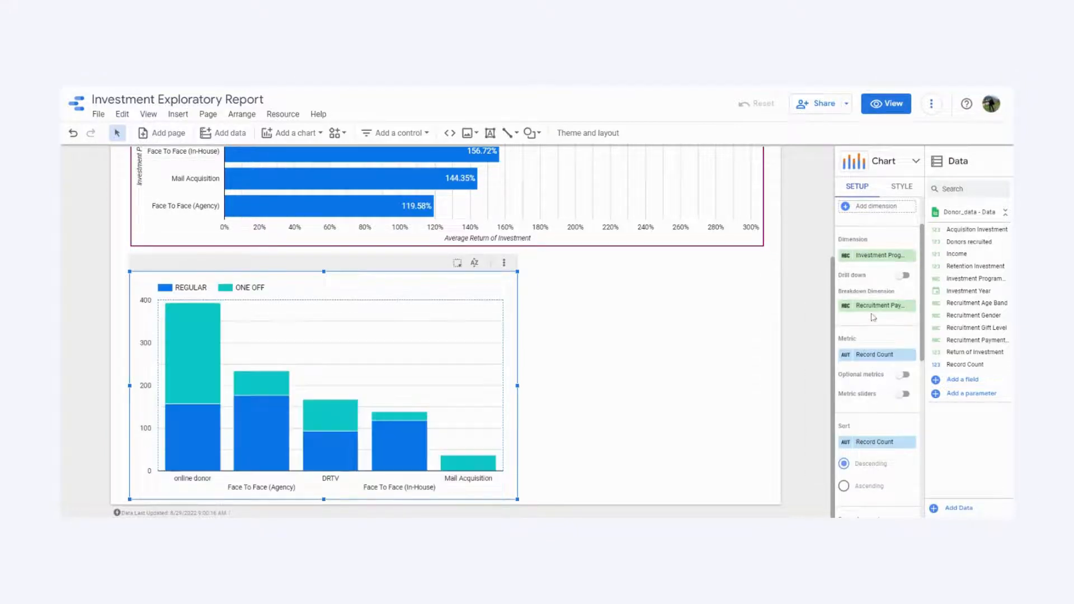
- Set the stacked column chart's primary sort field to Donors recruited
scroll(873, 326, down, 2)
scroll(875, 400, down, 2)
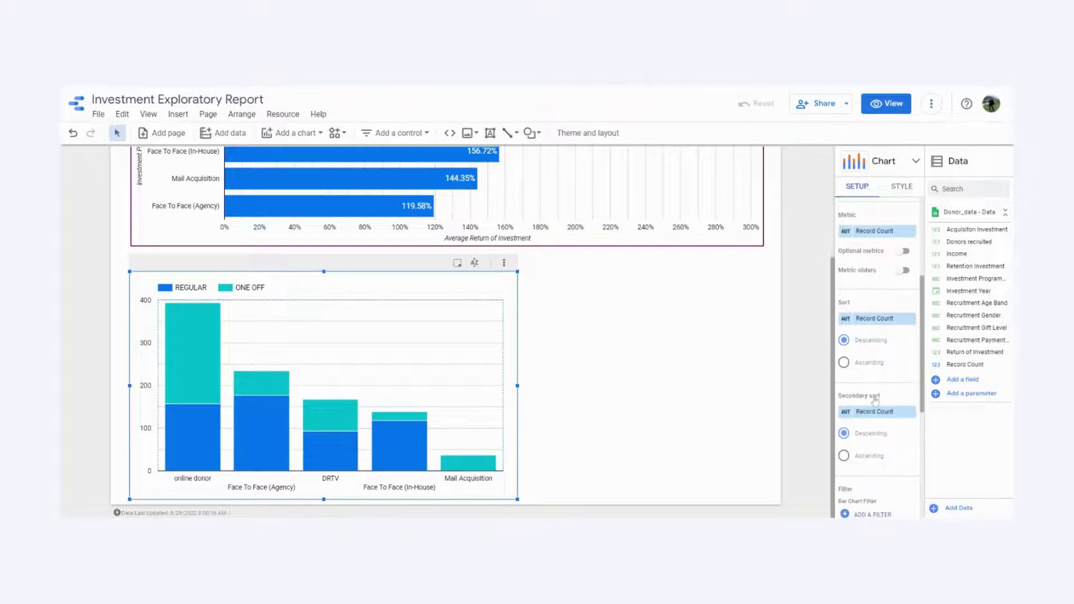
click(878, 318)
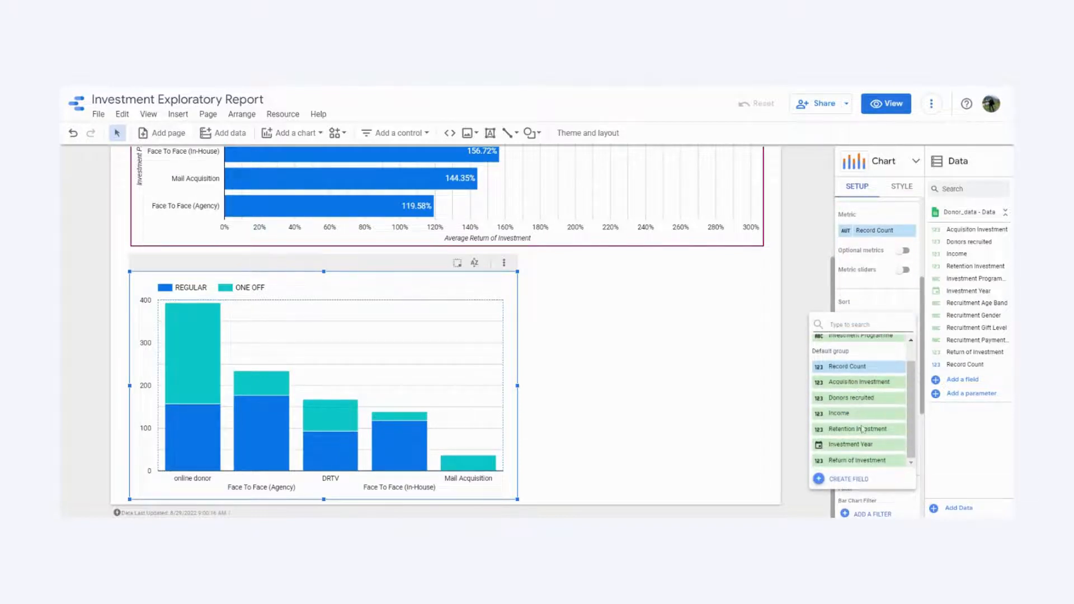
click(854, 399)
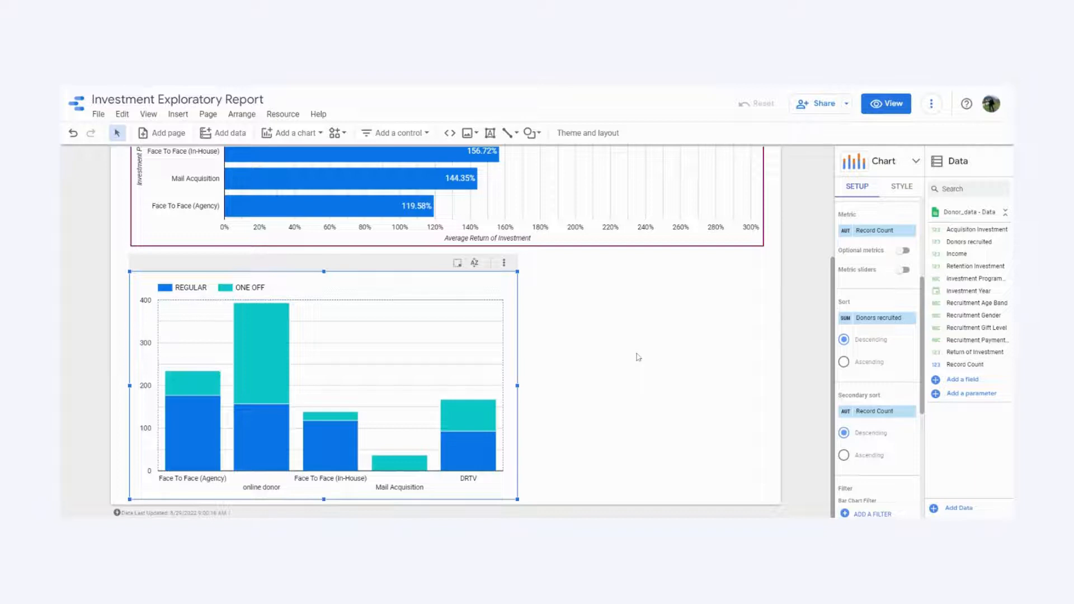
click(602, 360)
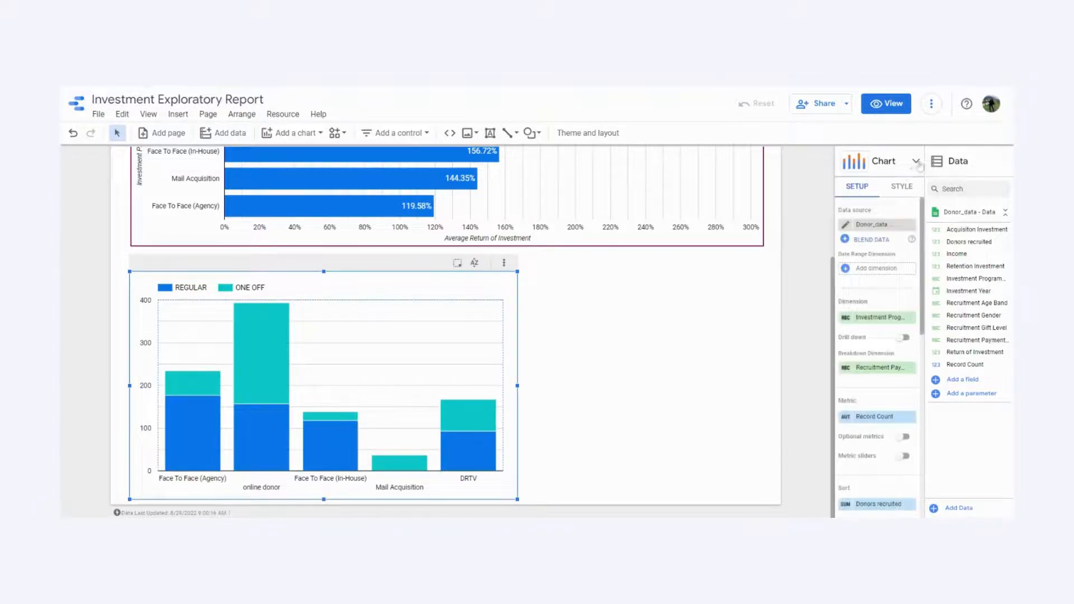
- Show data labels on the stacked column chart and turn on the axis titles for the left Y-axis and the X-axis
click(915, 192)
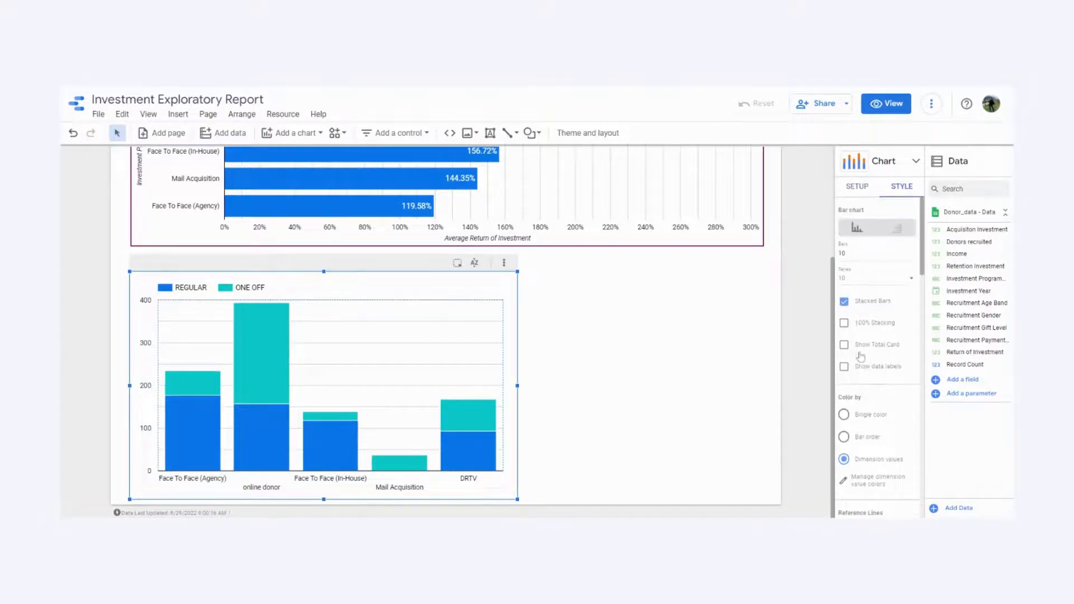
scroll(860, 356, down, 1)
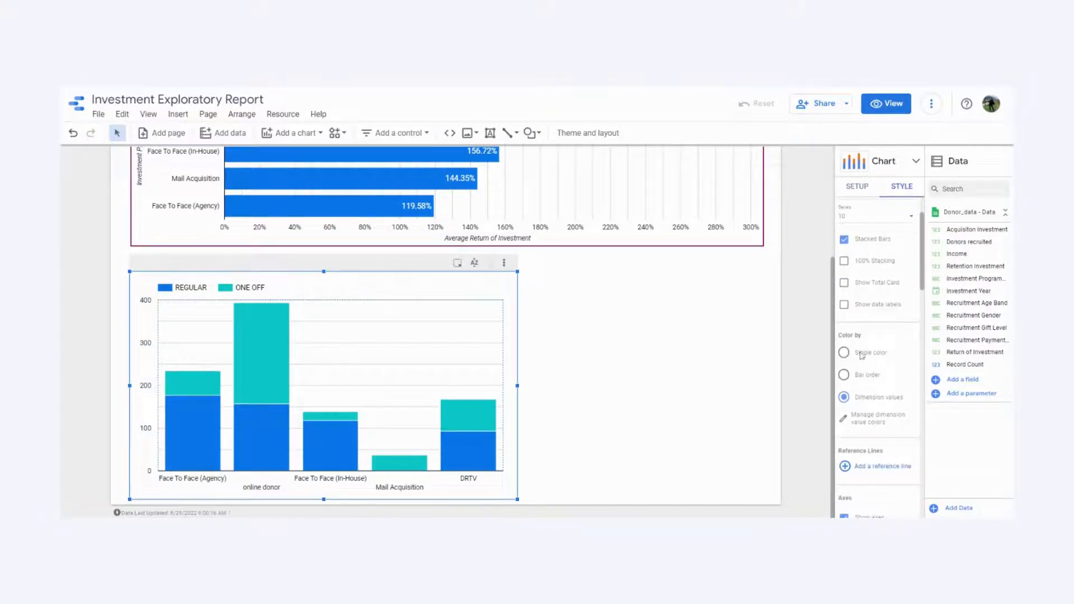
click(844, 305)
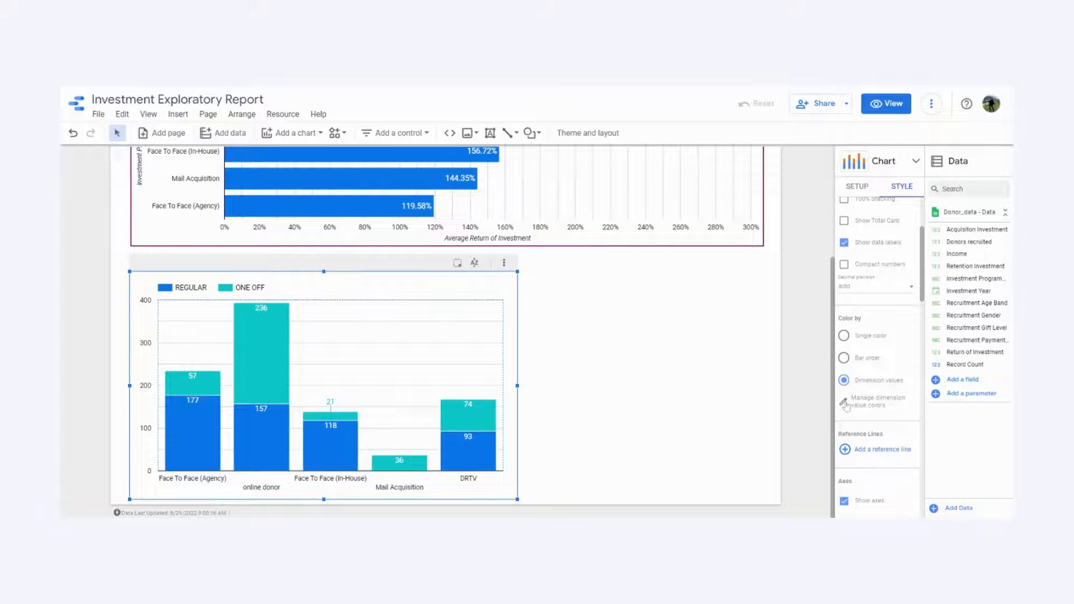
scroll(846, 406, down, 5)
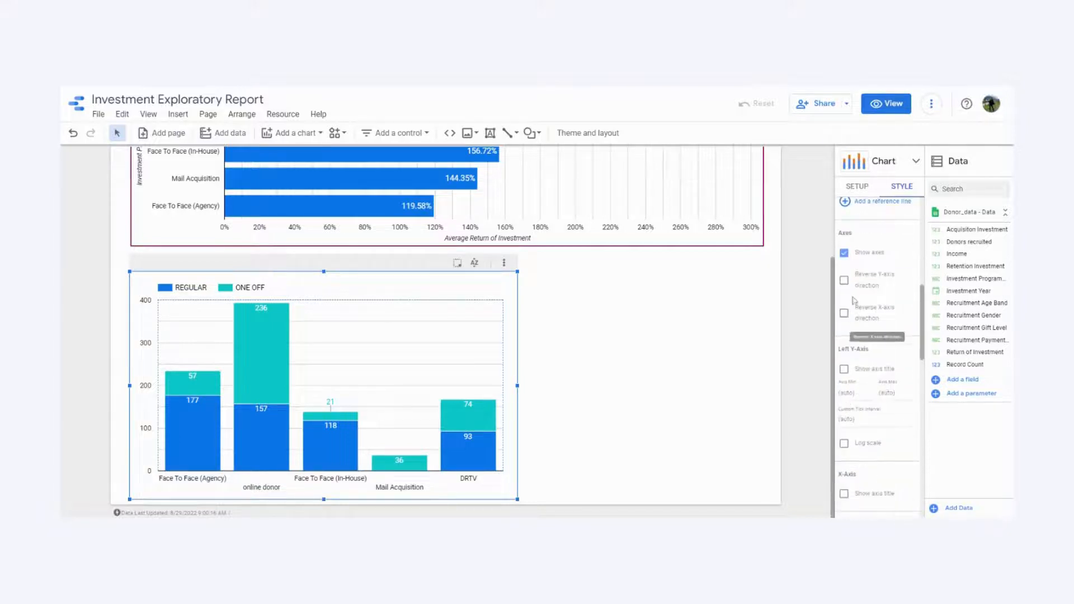
scroll(849, 308, down, 2)
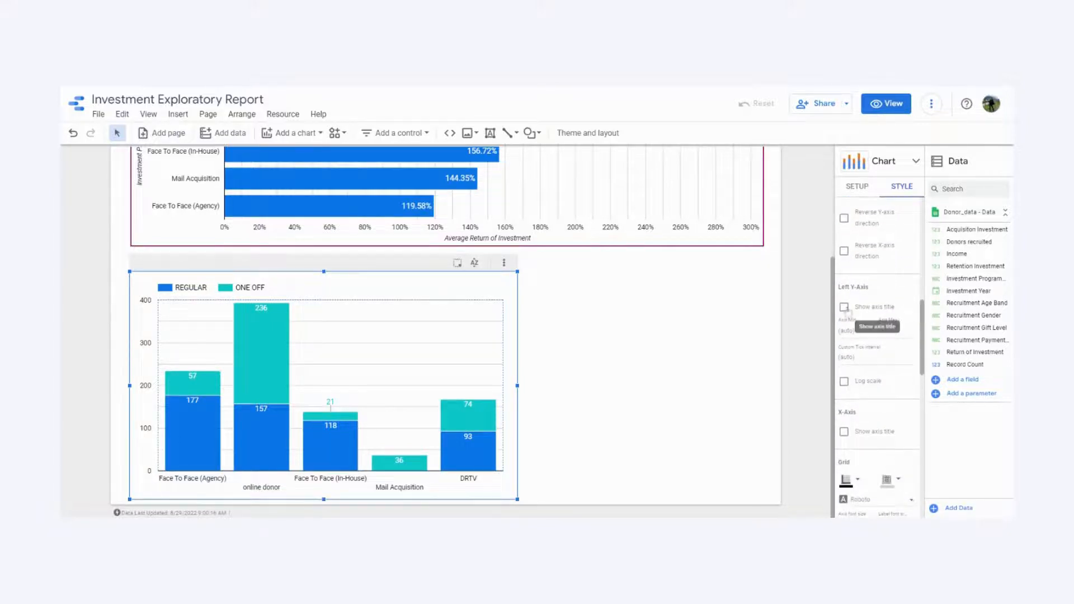
click(844, 307)
click(844, 432)
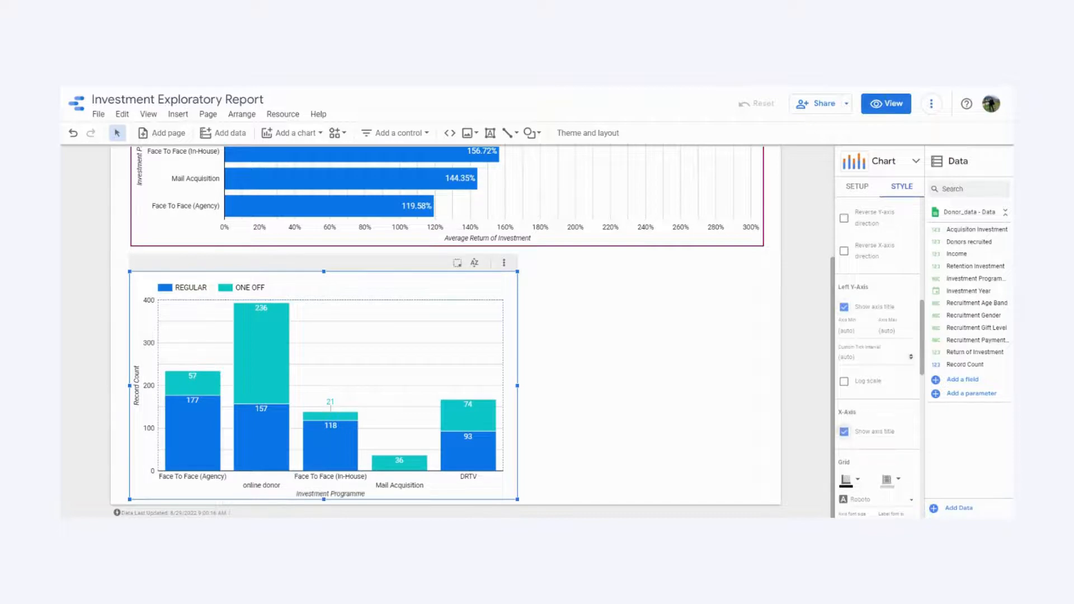
- Give the stacked column chart a dark magenta border with a weight of 2, then deselect the chart
scroll(877, 358, down, 3)
scroll(873, 383, down, 2)
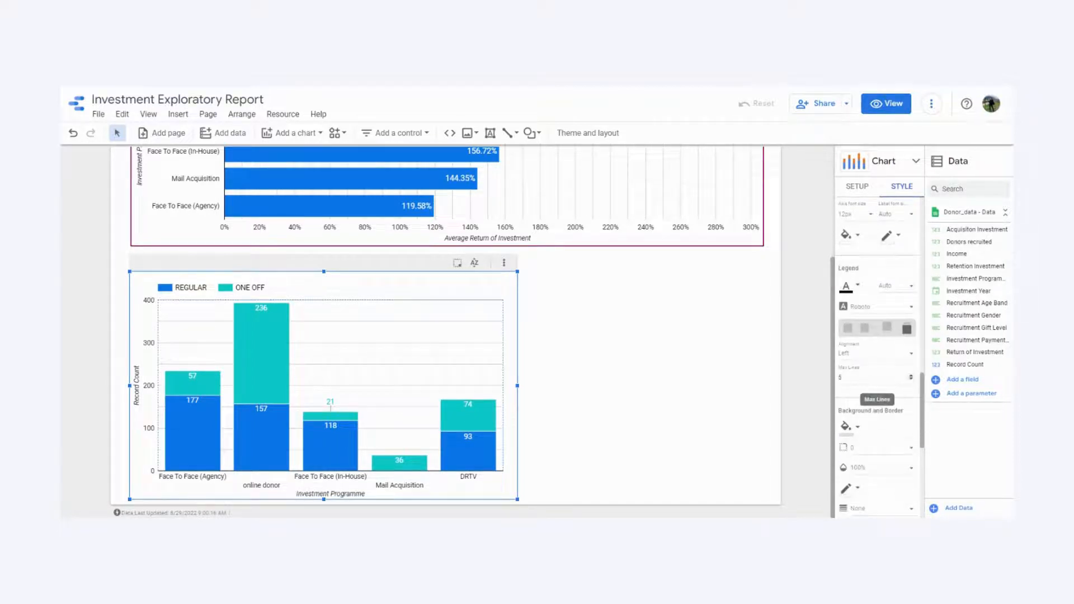
scroll(873, 375, down, 1)
scroll(870, 365, down, 3)
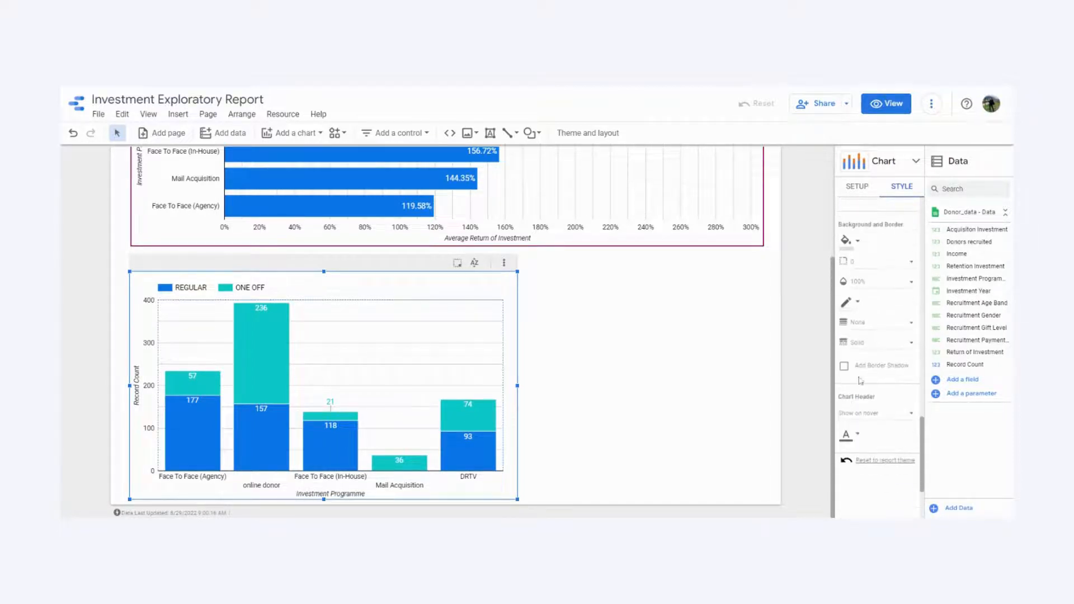
click(848, 303)
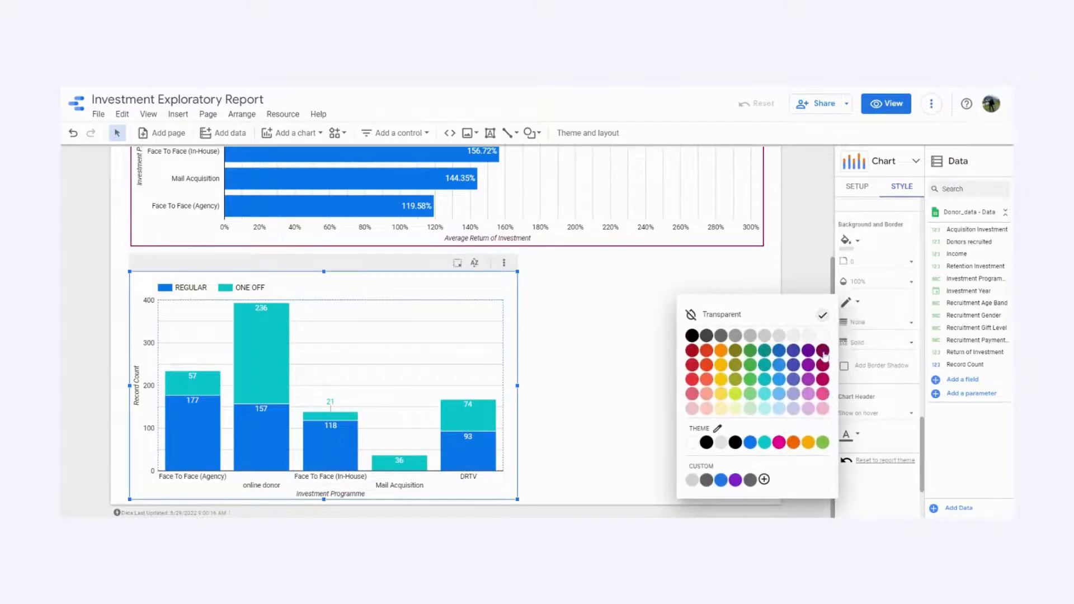
click(823, 351)
click(889, 323)
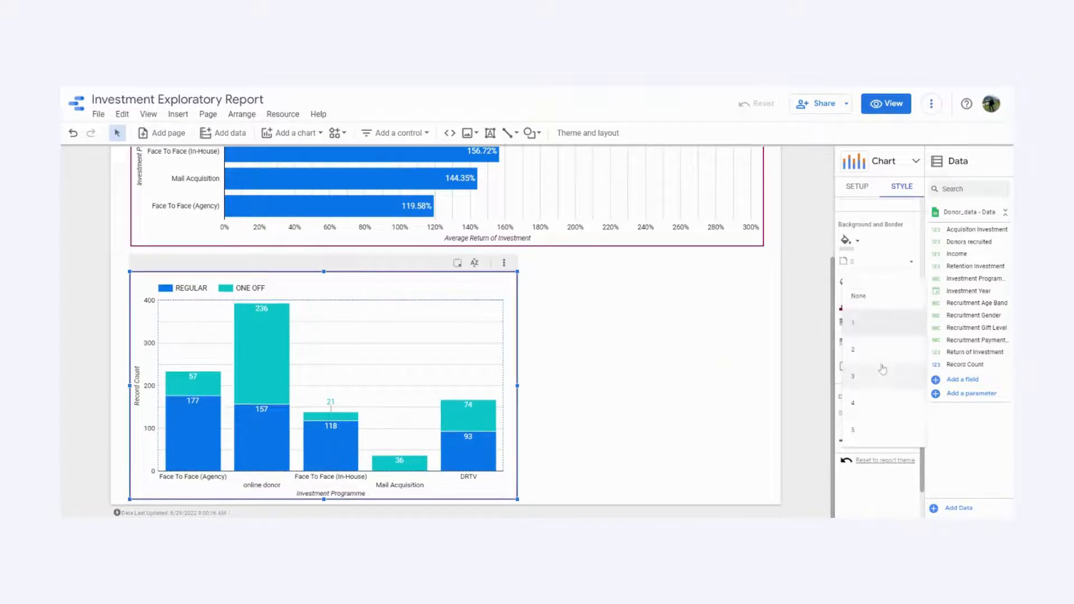
click(856, 358)
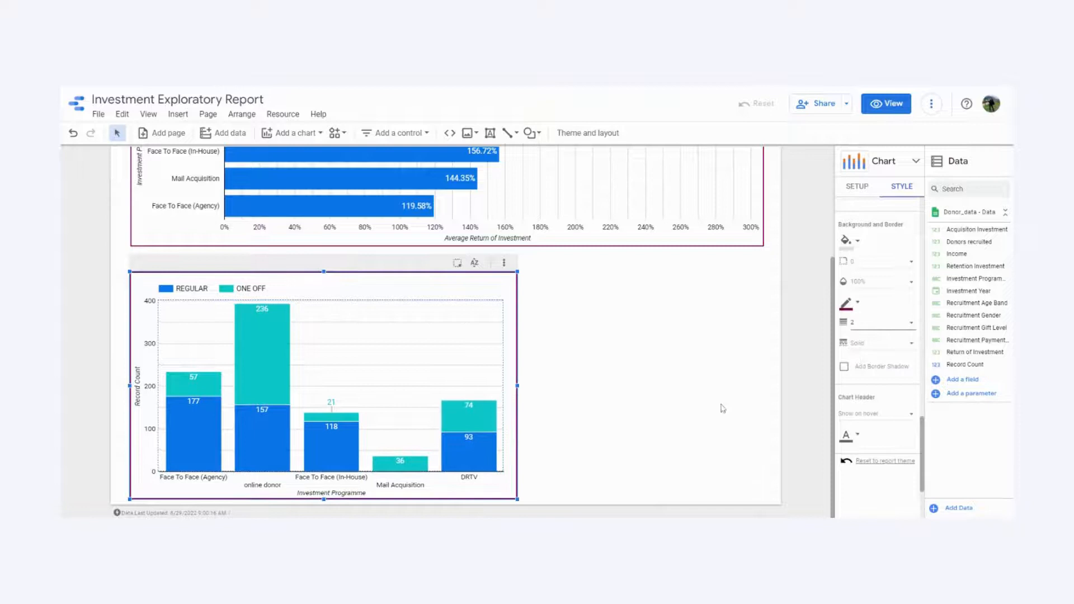
click(600, 375)
- Stretch the bar chart's lower edge slightly down towards the stacked column chart, then deselect it
scroll(621, 386, up, 3)
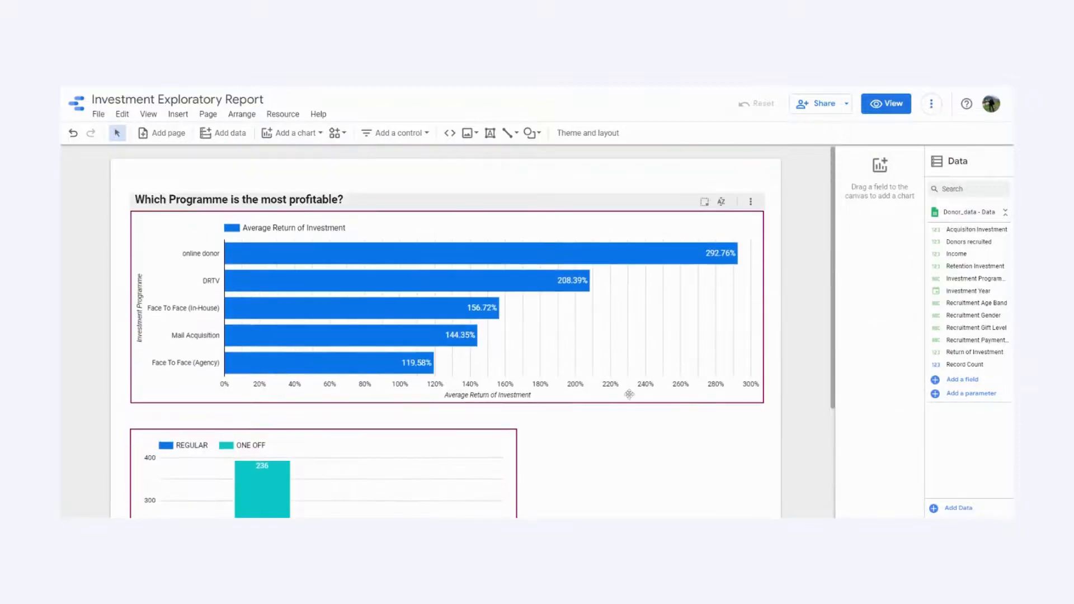
click(448, 407)
drag(448, 407, 448, 419)
click(598, 472)
scroll(587, 468, down, 3)
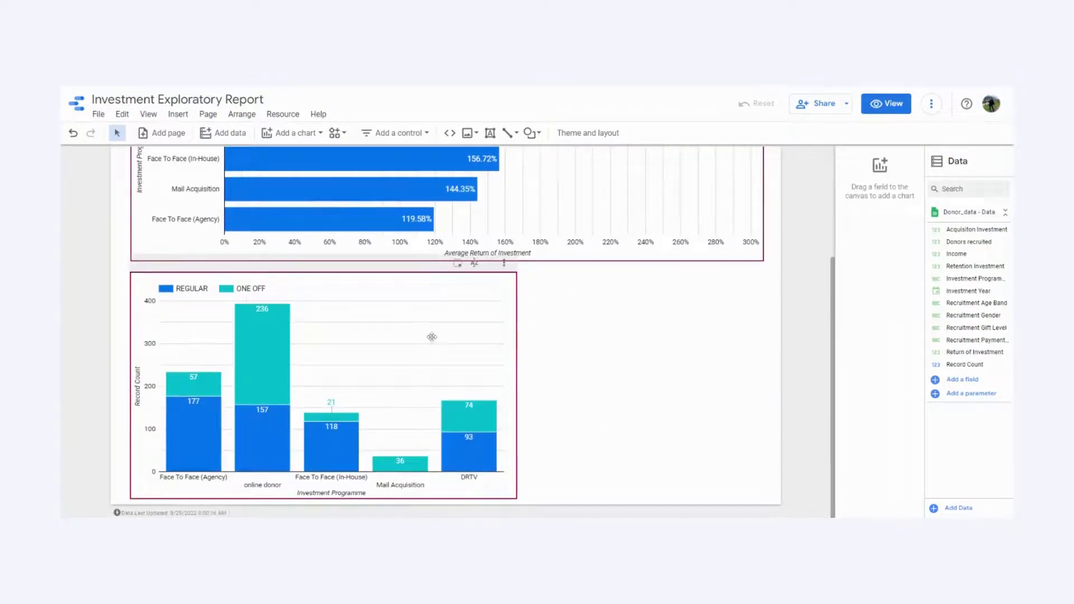
- Shrink the stacked column chart from its upper-right corner to leave room above and beside it, then deselect it
click(432, 334)
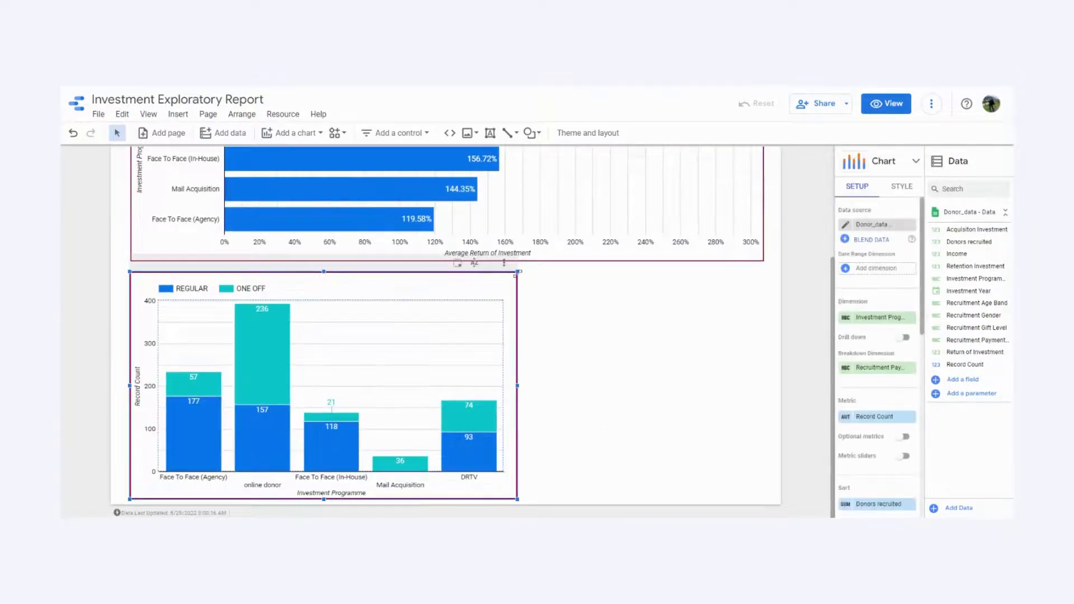
drag(517, 274, 493, 304)
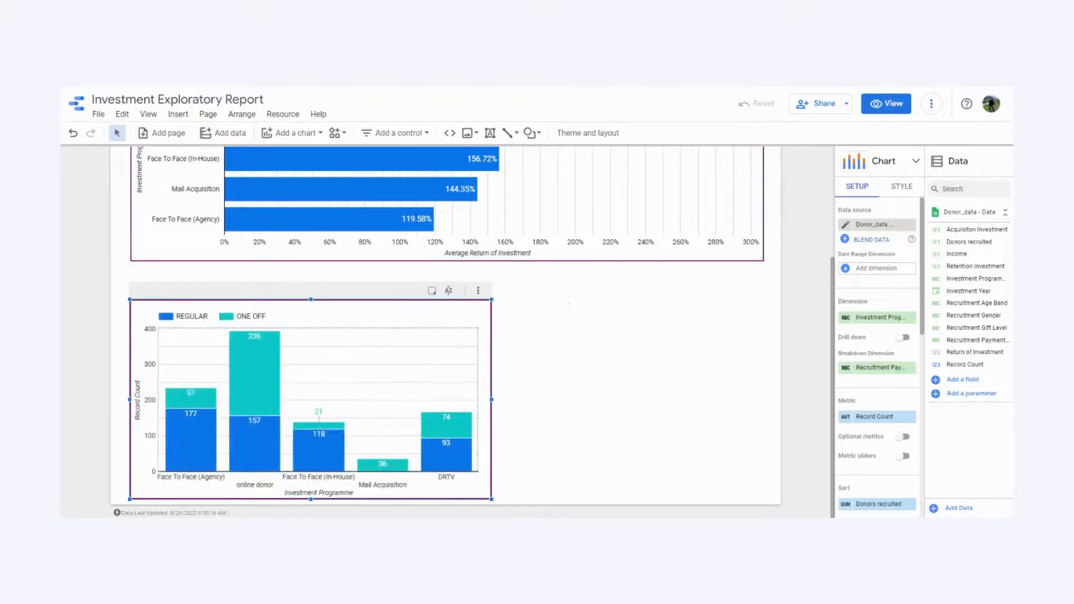
click(567, 305)
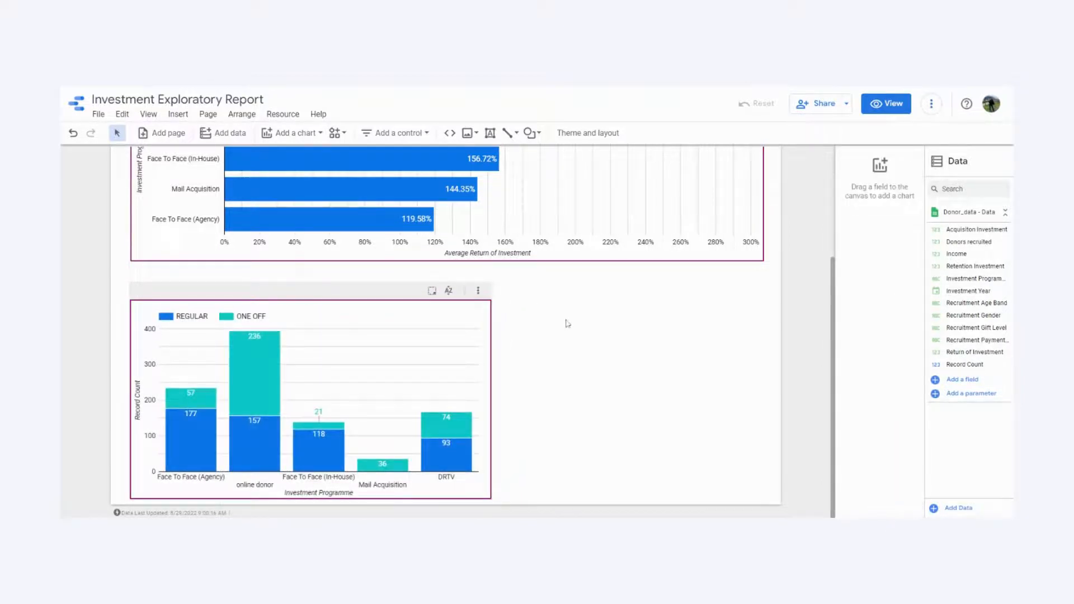
- Add a text box above the stacked column chart reading "Balance between one-off and regular giver."
click(490, 132)
mouse_move(133, 270)
mouse_down()
mouse_move(155, 295)
mouse_move(438, 296)
mouse_up()
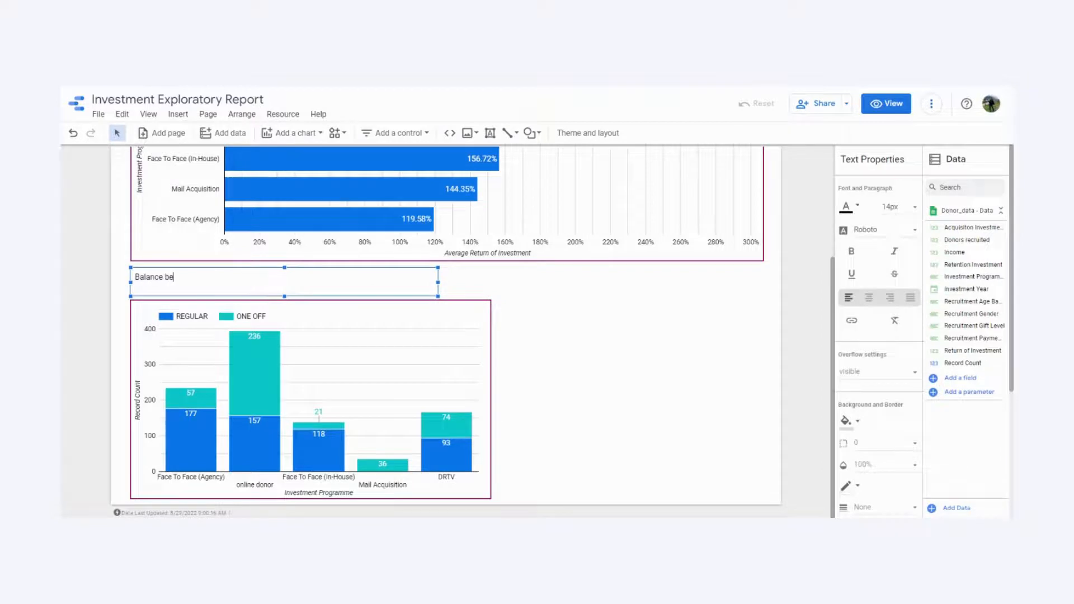
text(Balance between one-off and regular giver.)
- Format the whole one-off and regular giver heading as 20px bold, then deselect it
key(ctrl+a)
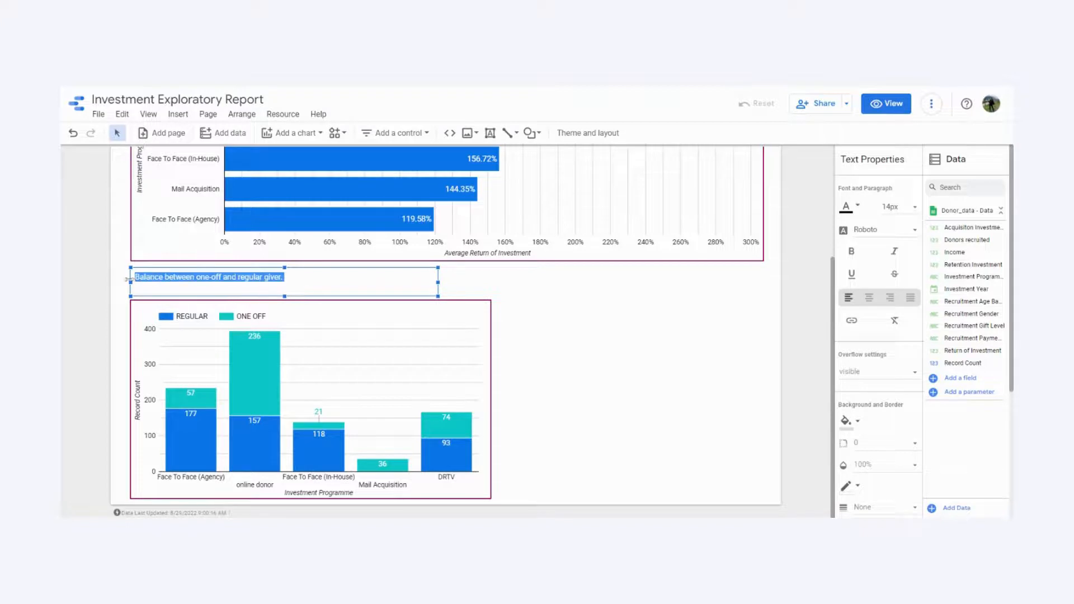
click(915, 207)
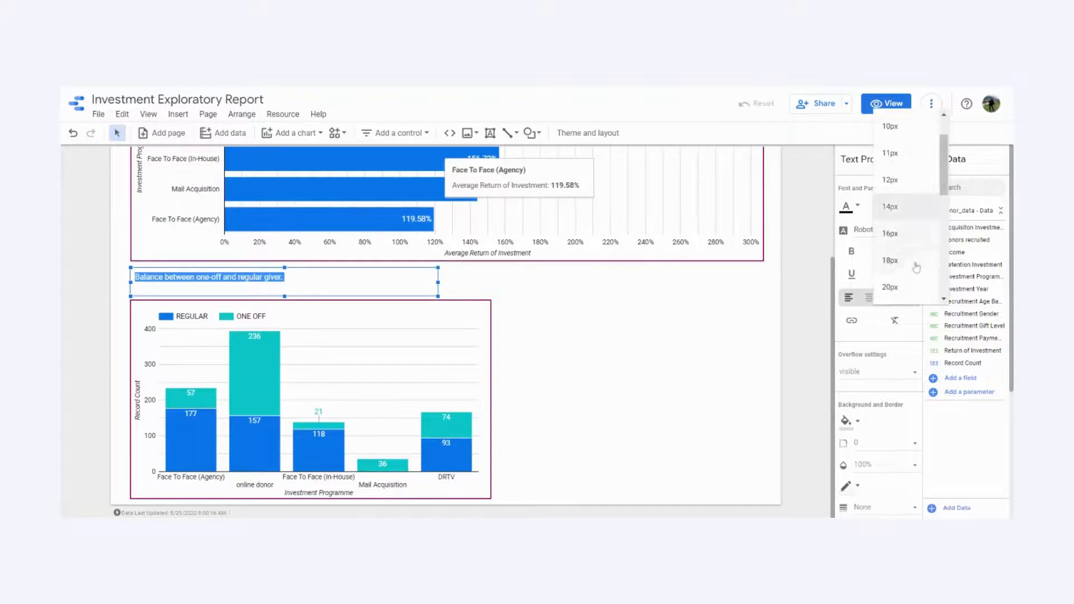
click(886, 289)
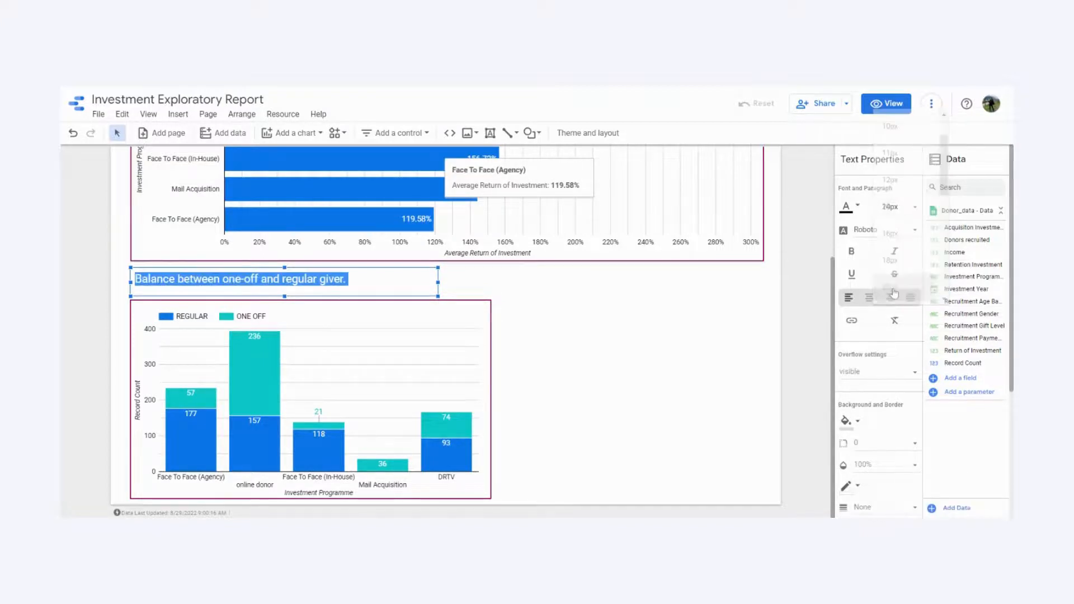
click(851, 251)
click(541, 410)
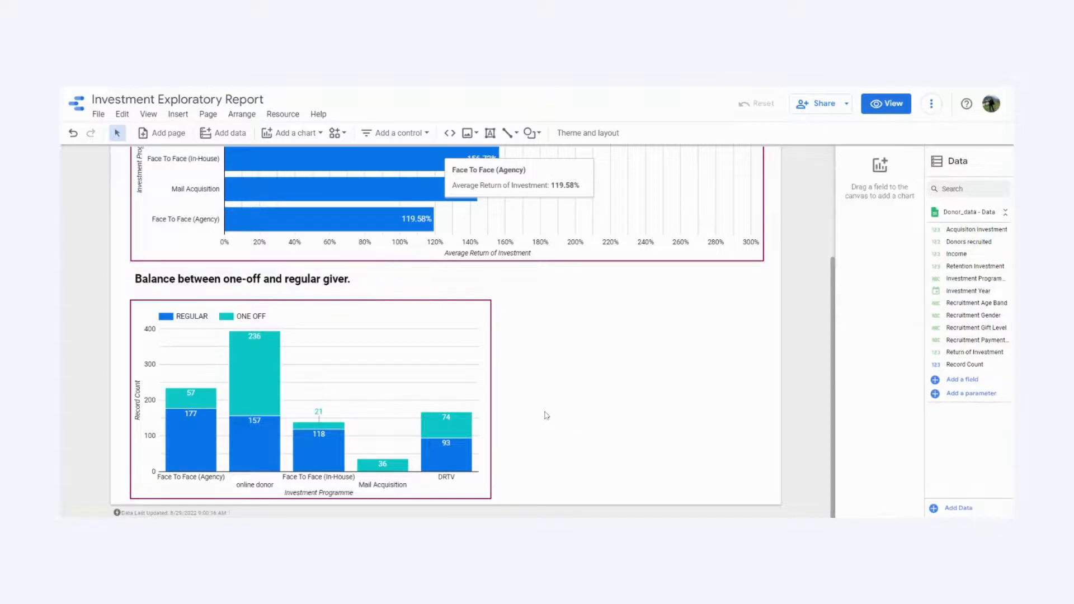
- Nudge the one-off and regular giver heading down closer to the stacked column chart, then deselect it
click(292, 275)
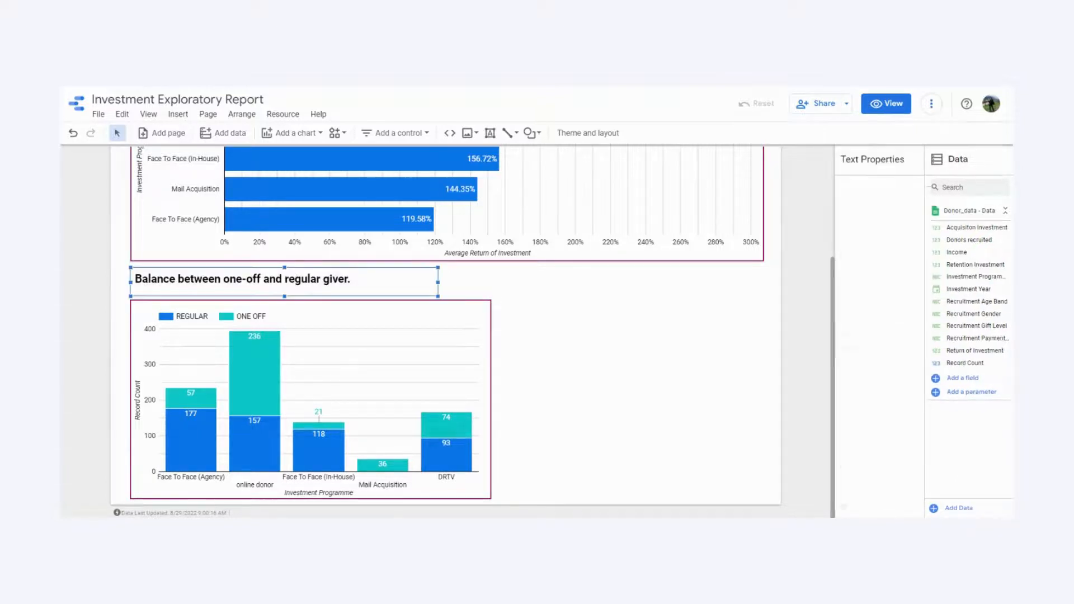
key(Down)
key(Down)
key(Down)
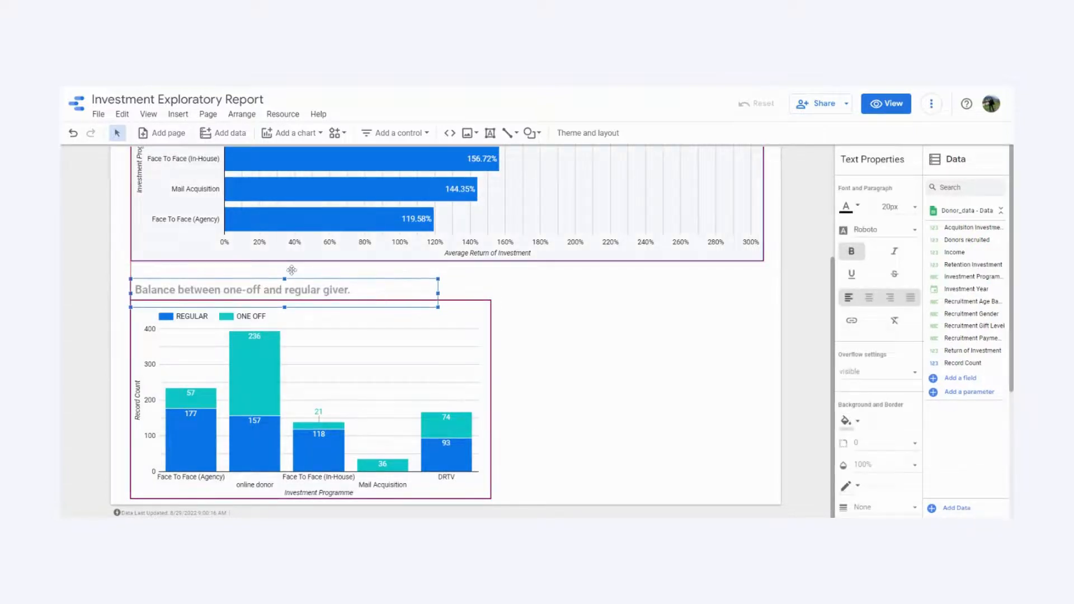
click(589, 326)
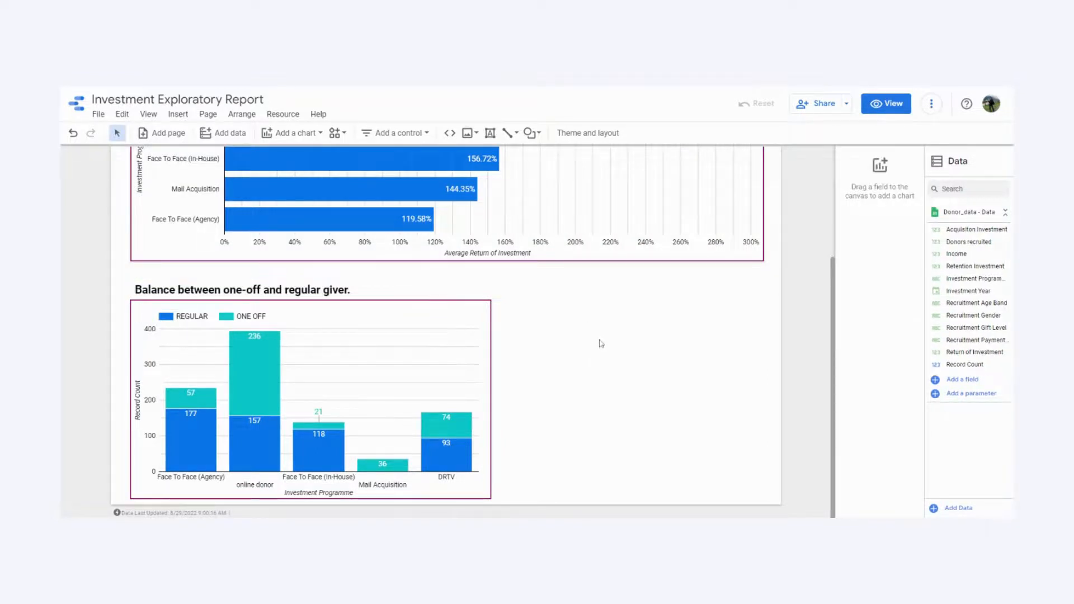
- Add a donut chart beside the stacked column chart and enlarge it to line up with that chart's lower edge
scroll(600, 343, up, 1)
scroll(550, 343, down, 1)
click(287, 140)
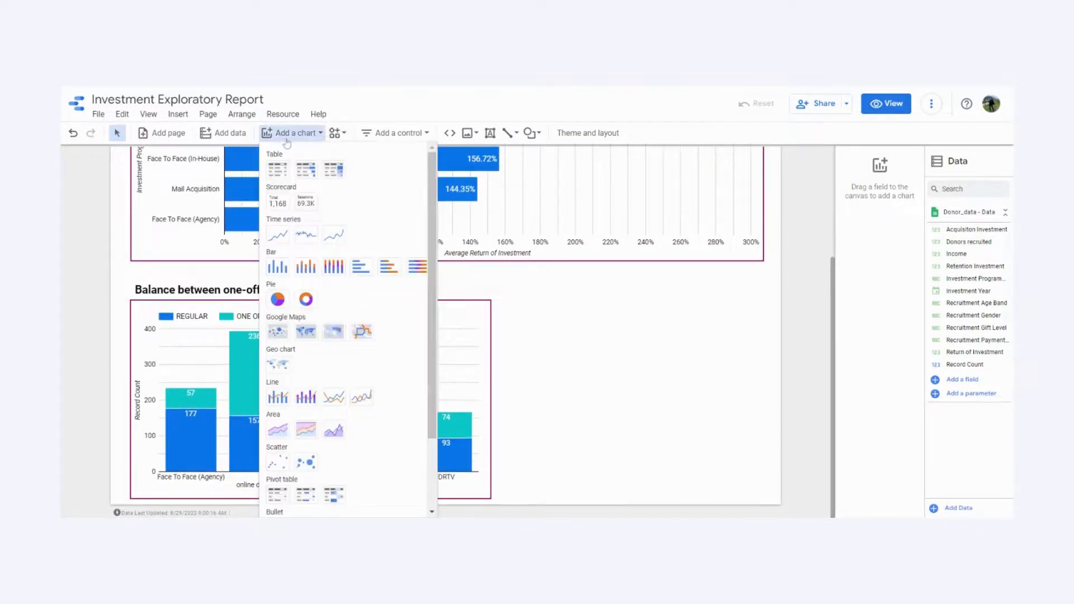
click(305, 299)
click(497, 303)
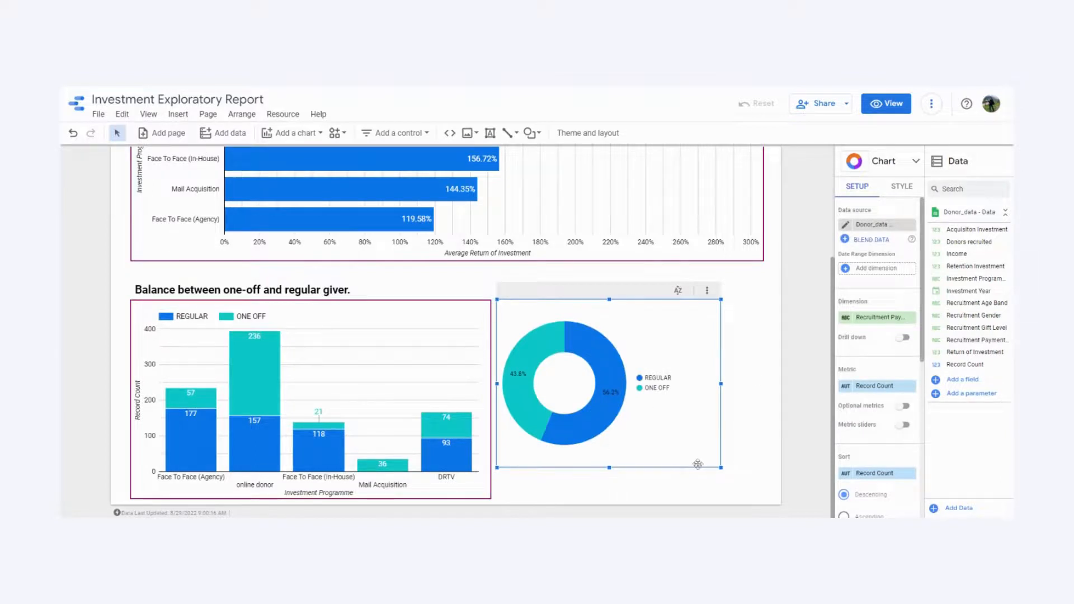
drag(721, 469, 760, 501)
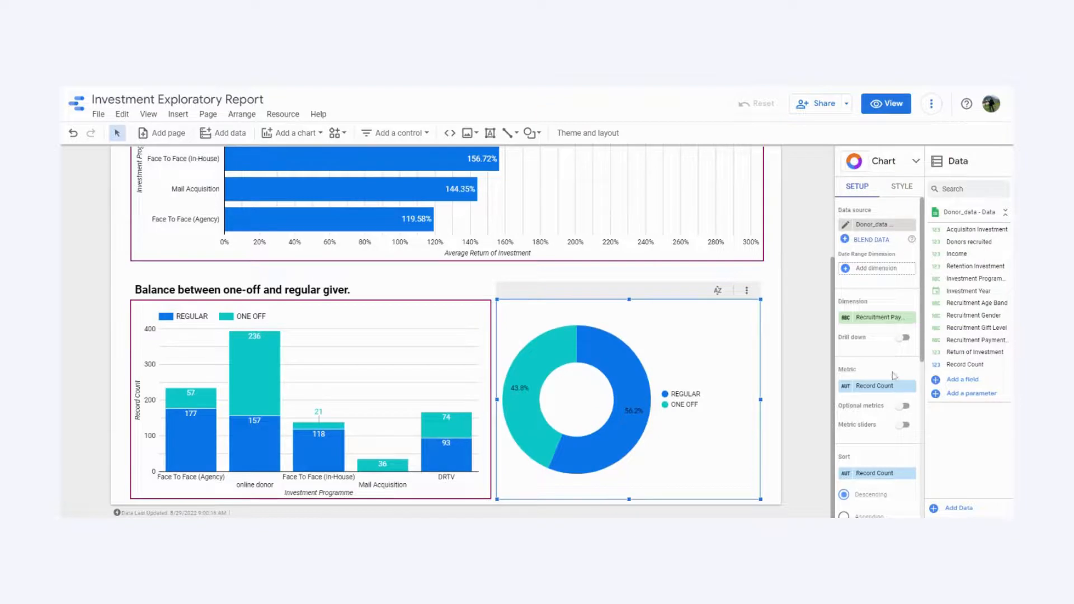
- Set the donut chart's dimension to Investment Programme and its metric to Income, then deselect the chart
click(879, 317)
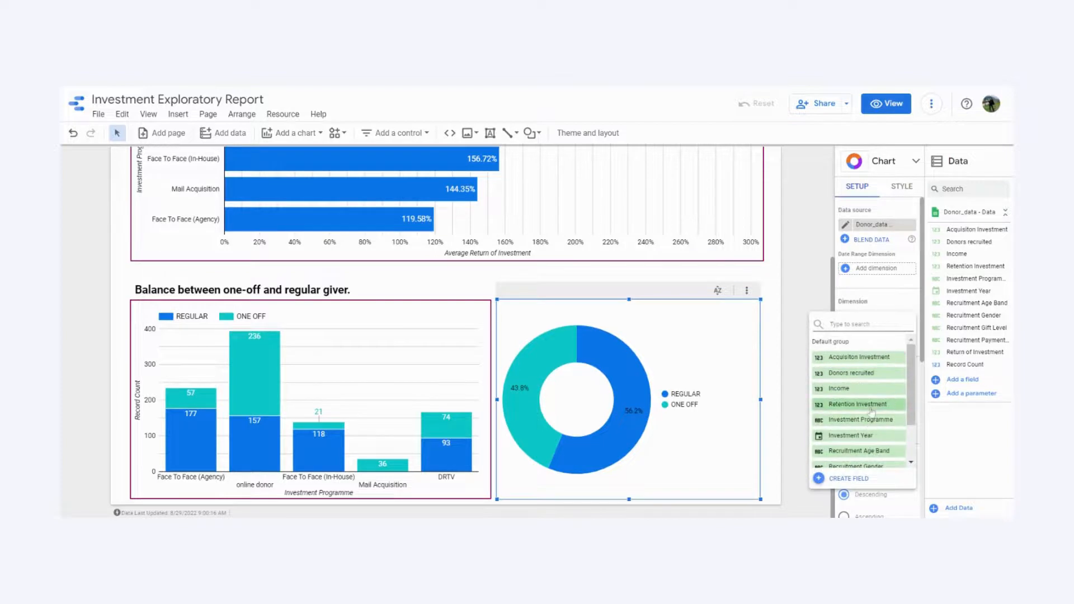
scroll(871, 411, down, 2)
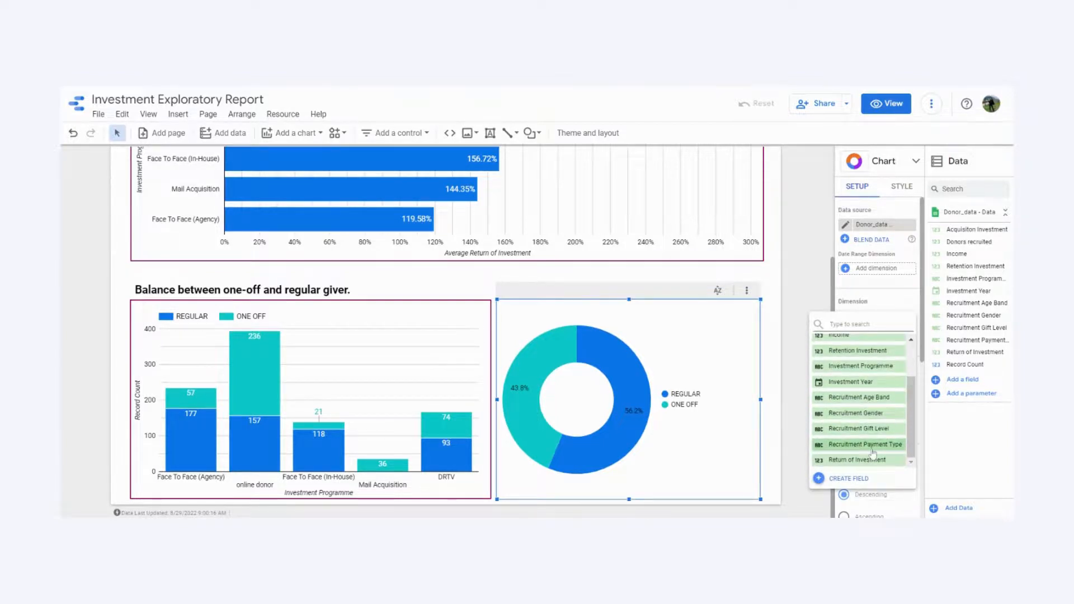
click(875, 366)
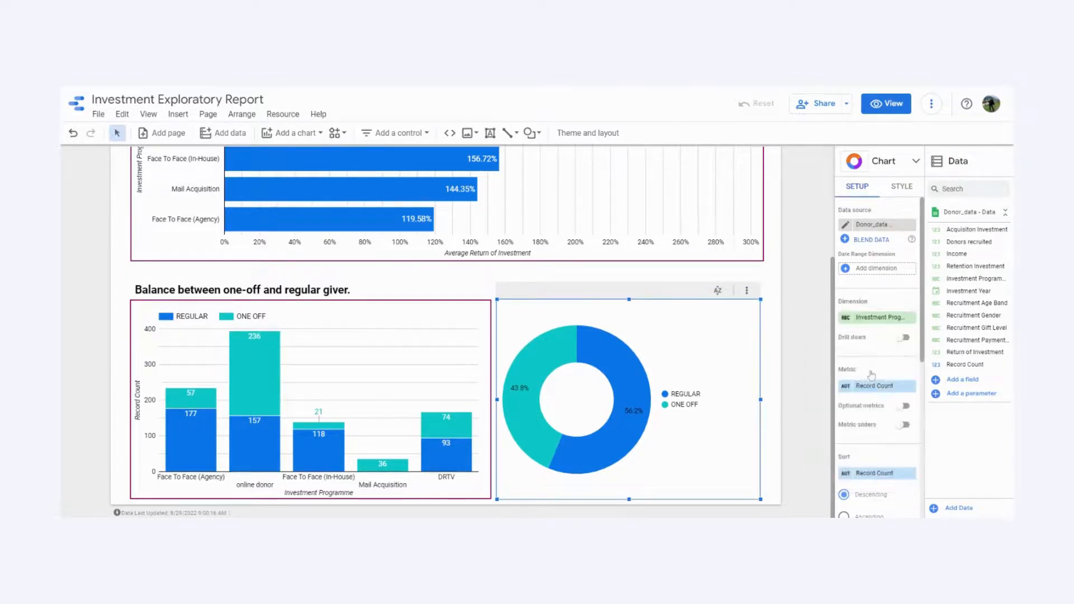
scroll(881, 313, down, 2)
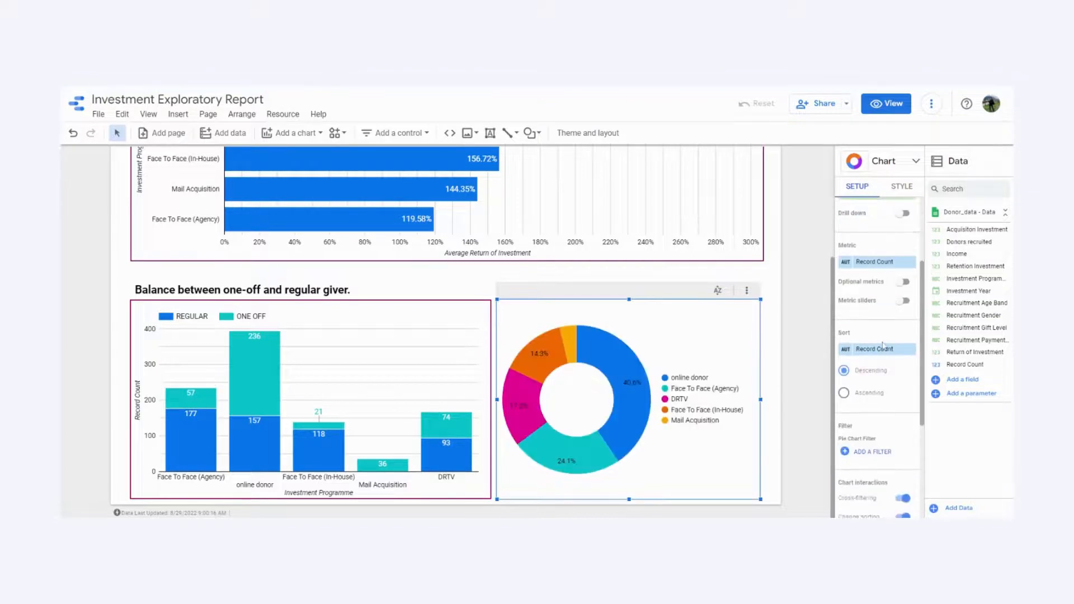
click(880, 262)
click(866, 331)
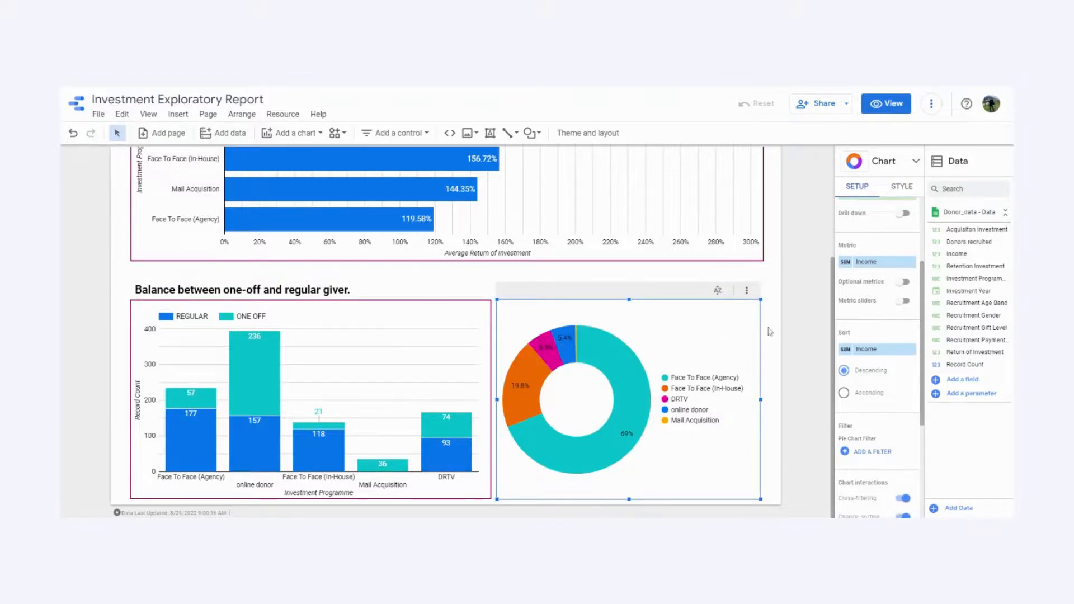
click(775, 286)
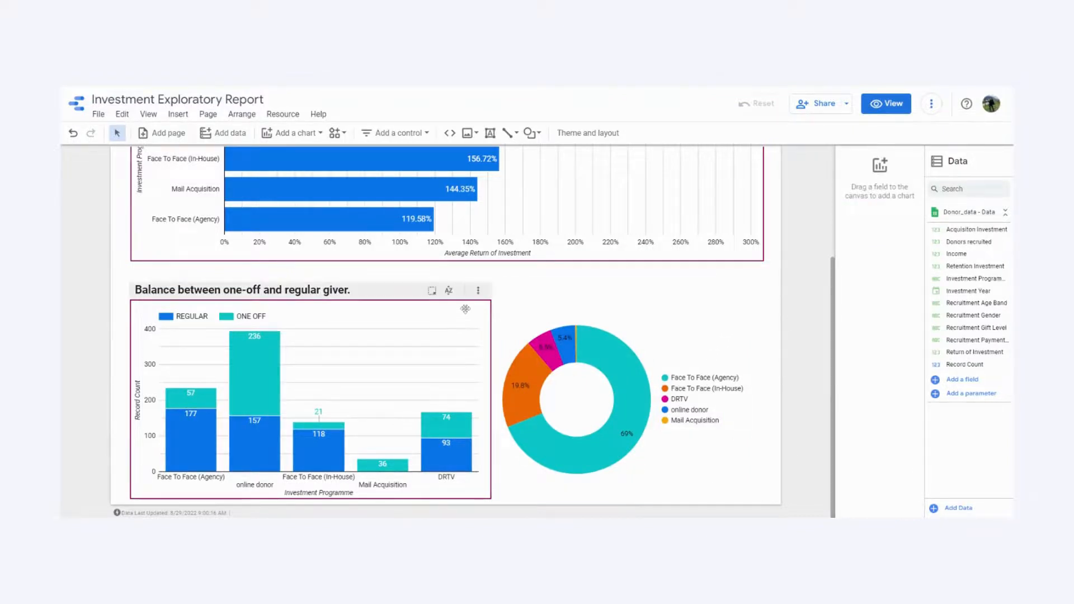
- Give the donut chart a dark magenta border with a weight of 2, then deselect the chart
click(754, 270)
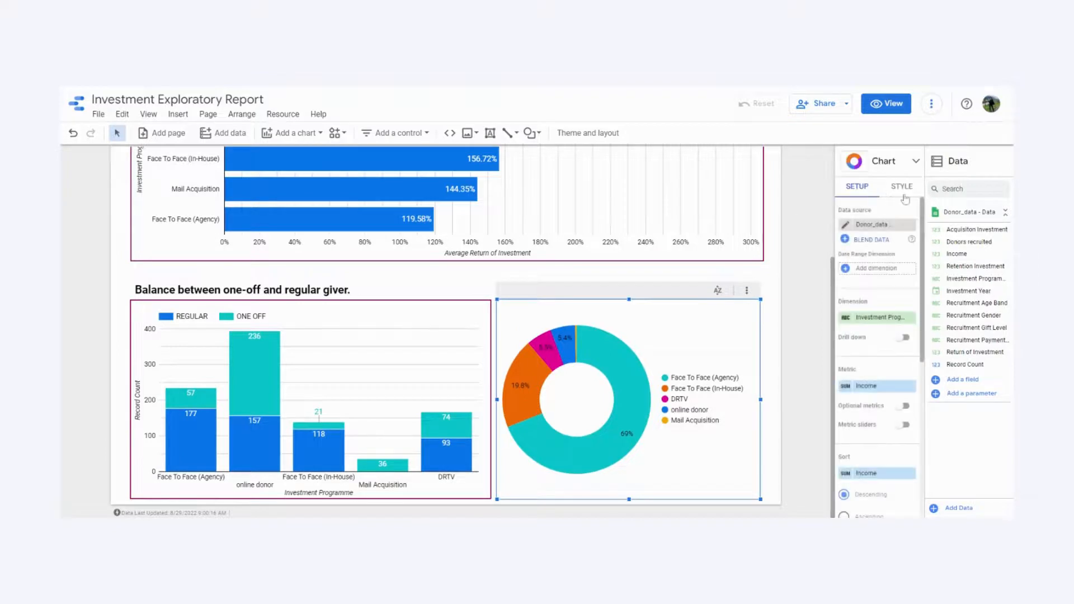
click(905, 188)
scroll(885, 331, down, 4)
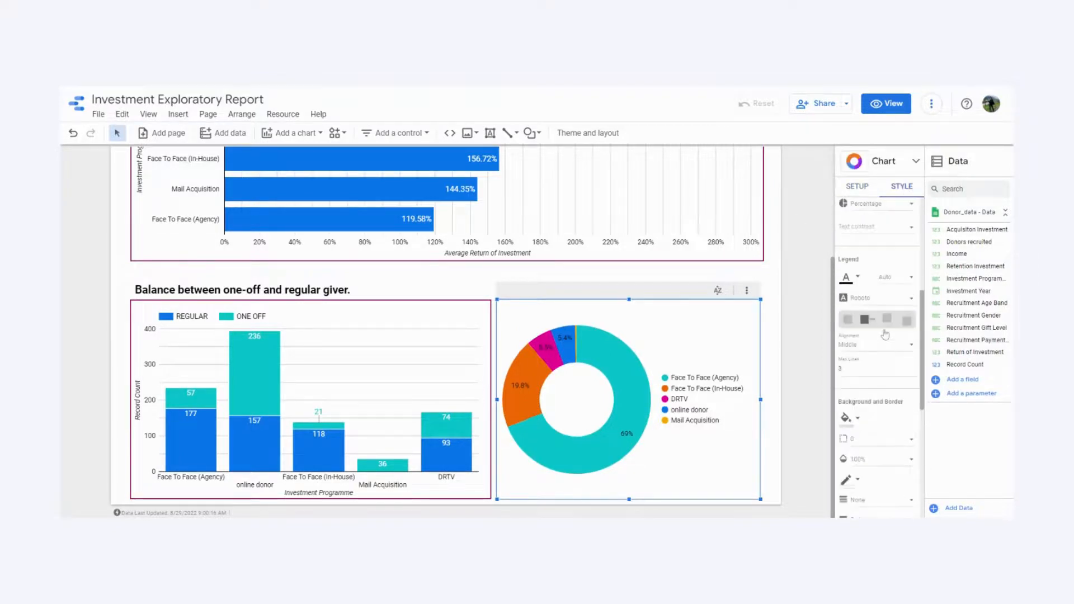
scroll(884, 334, up, 4)
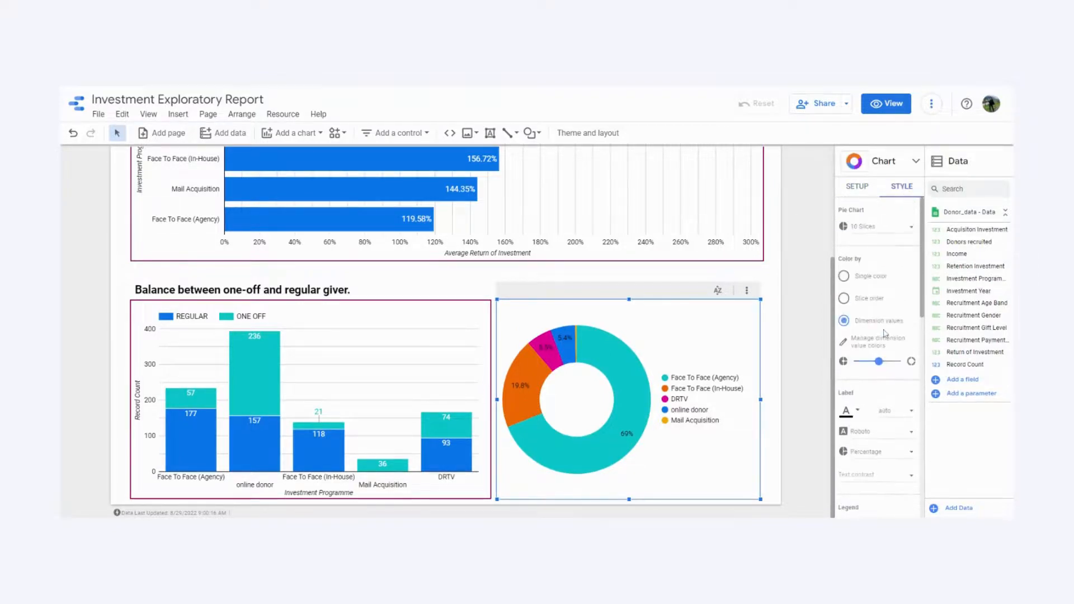
scroll(884, 333, down, 6)
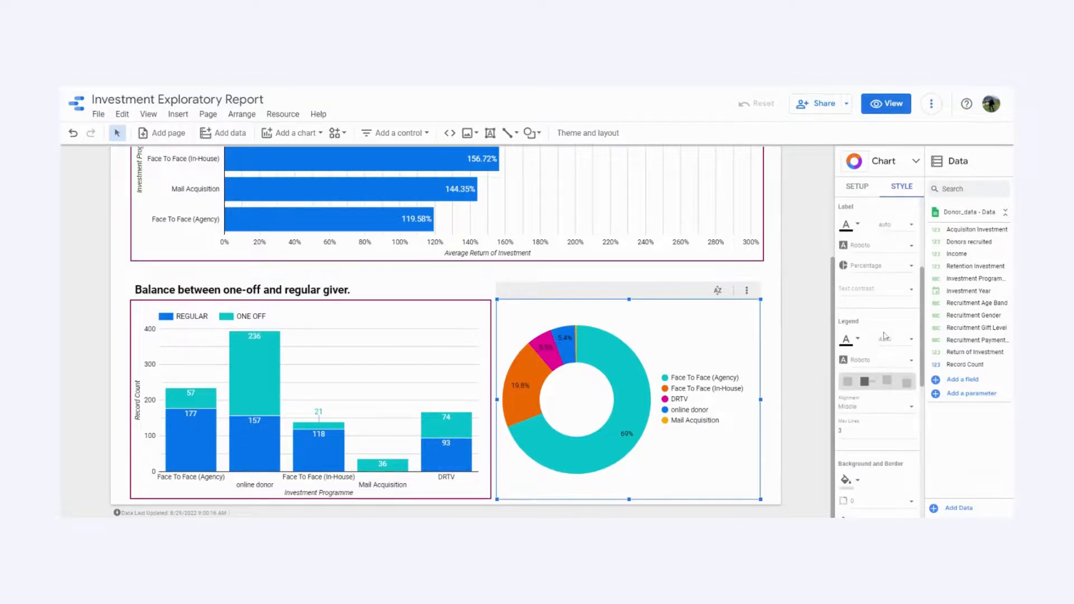
scroll(885, 341, down, 3)
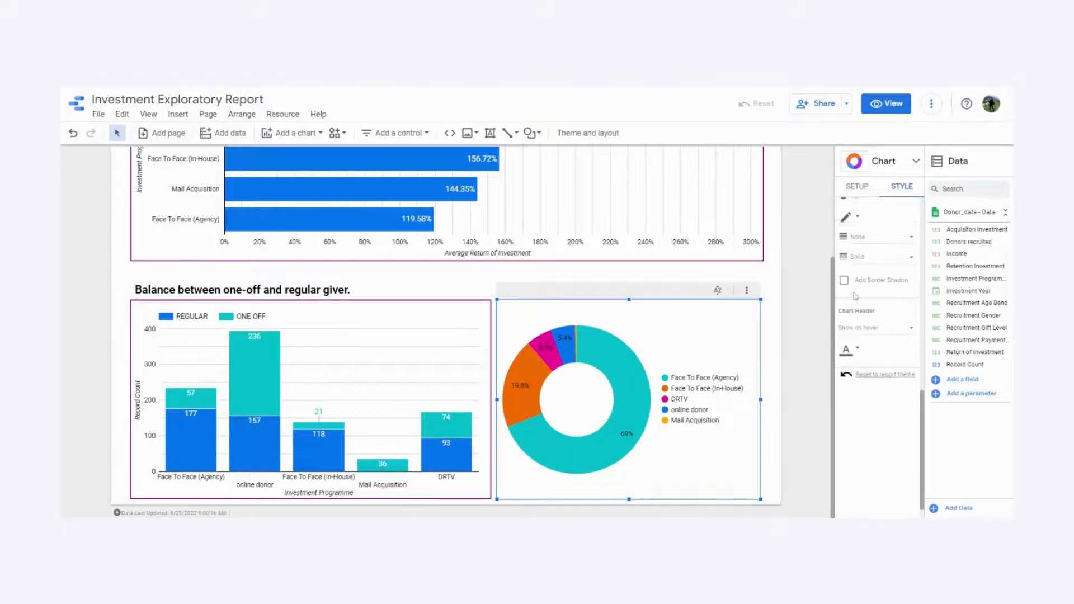
scroll(861, 325, up, 1)
click(857, 256)
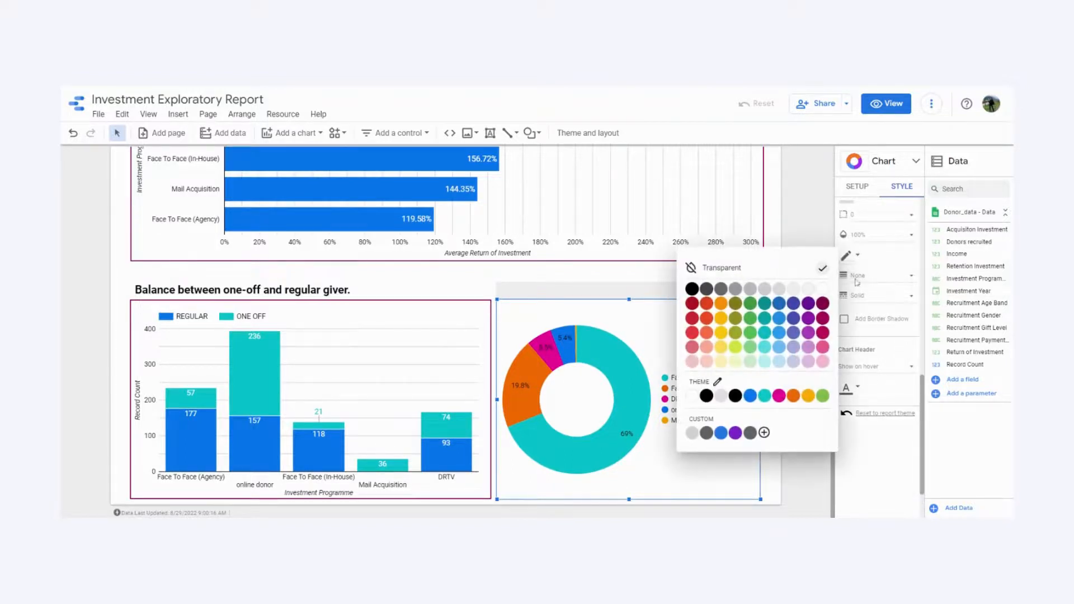
click(825, 303)
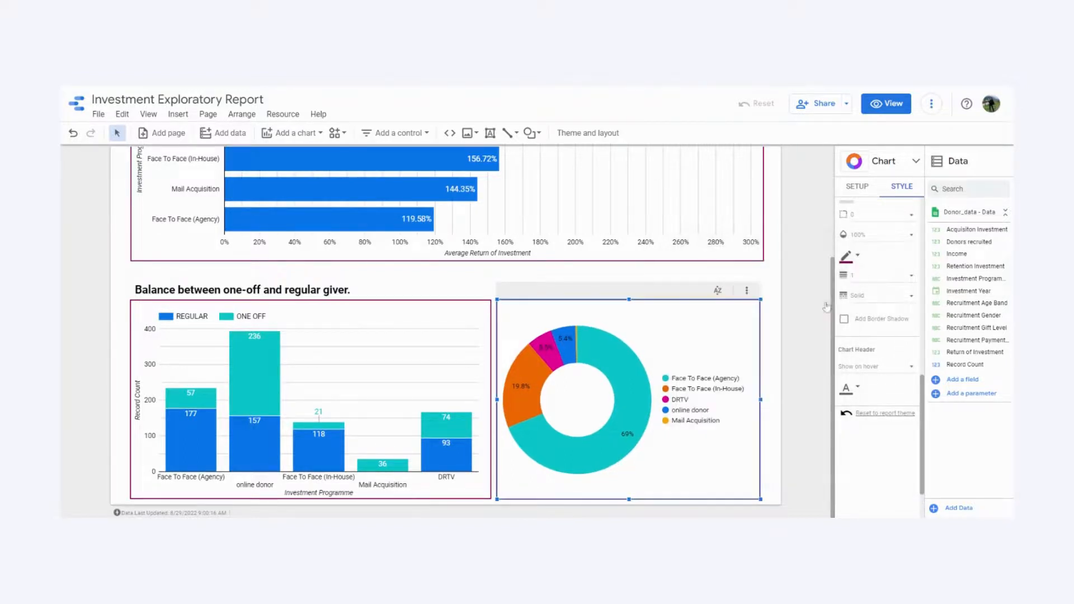
click(914, 280)
click(867, 309)
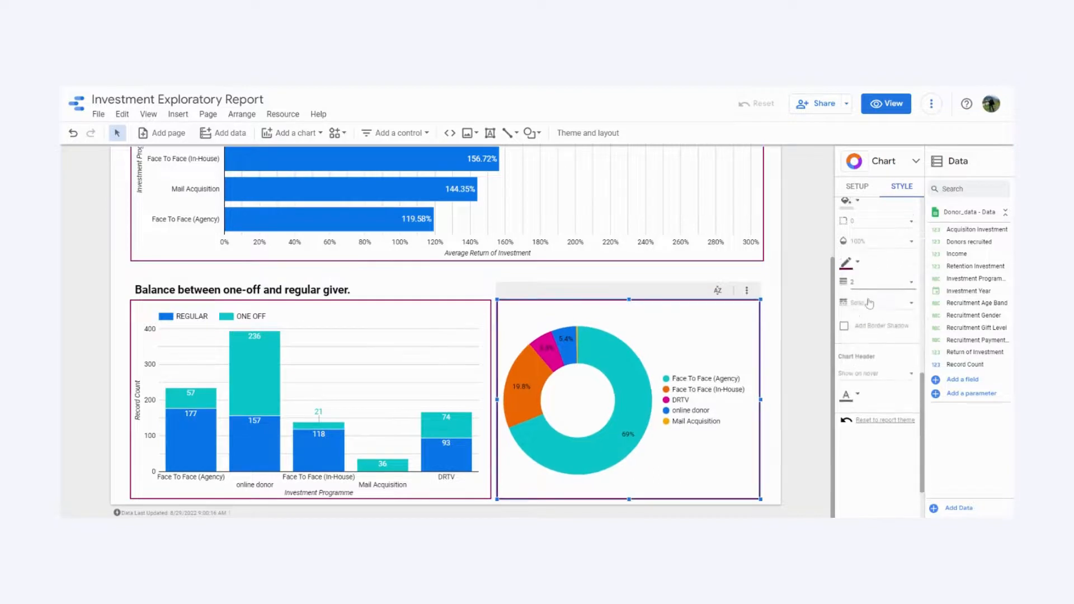
scroll(868, 327, up, 5)
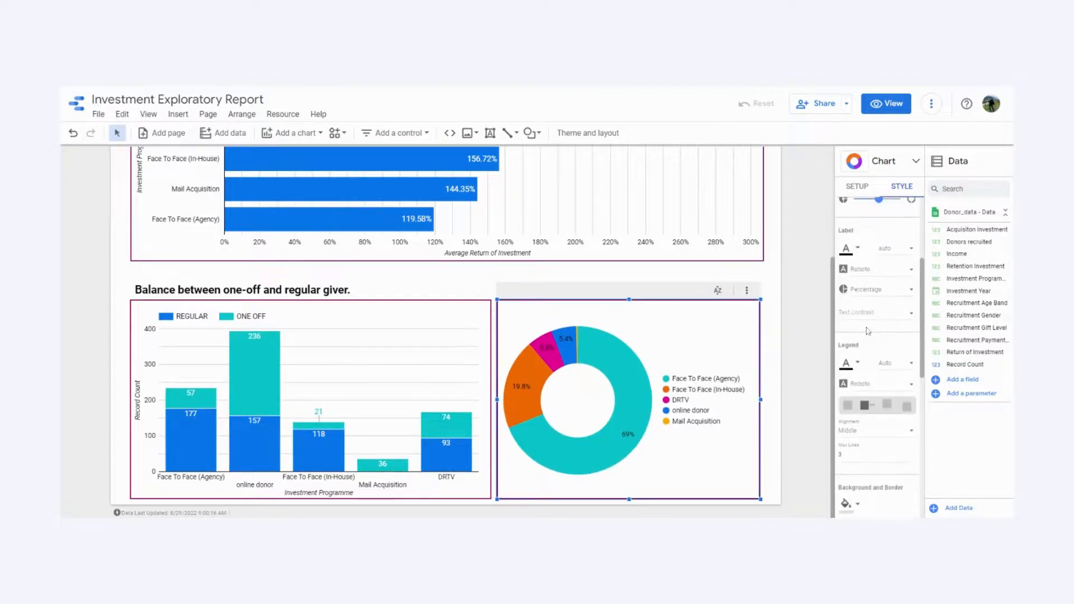
scroll(867, 330, down, 3)
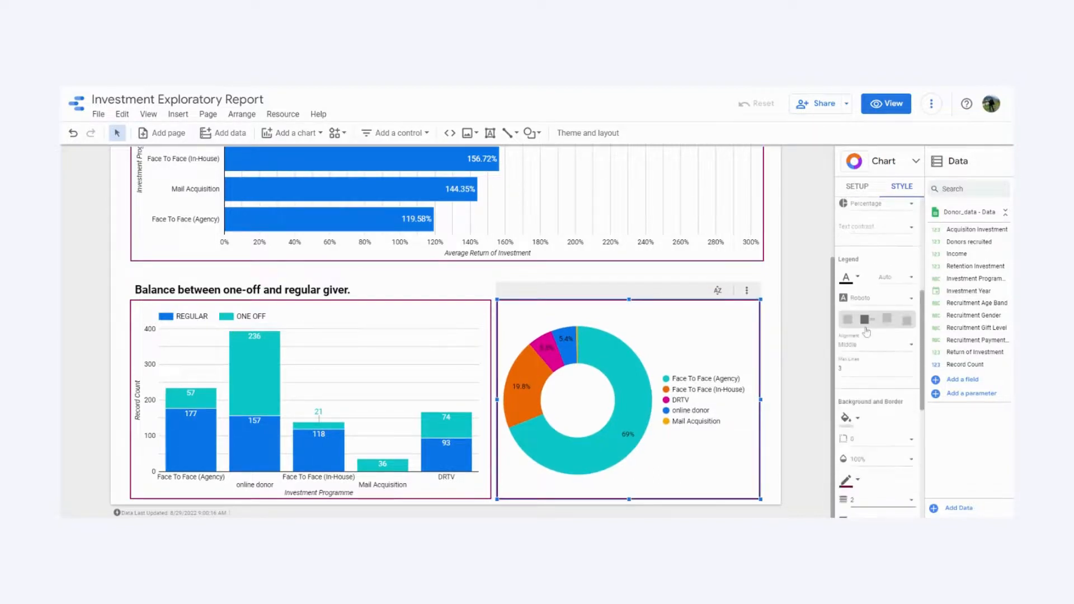
scroll(875, 358, down, 2)
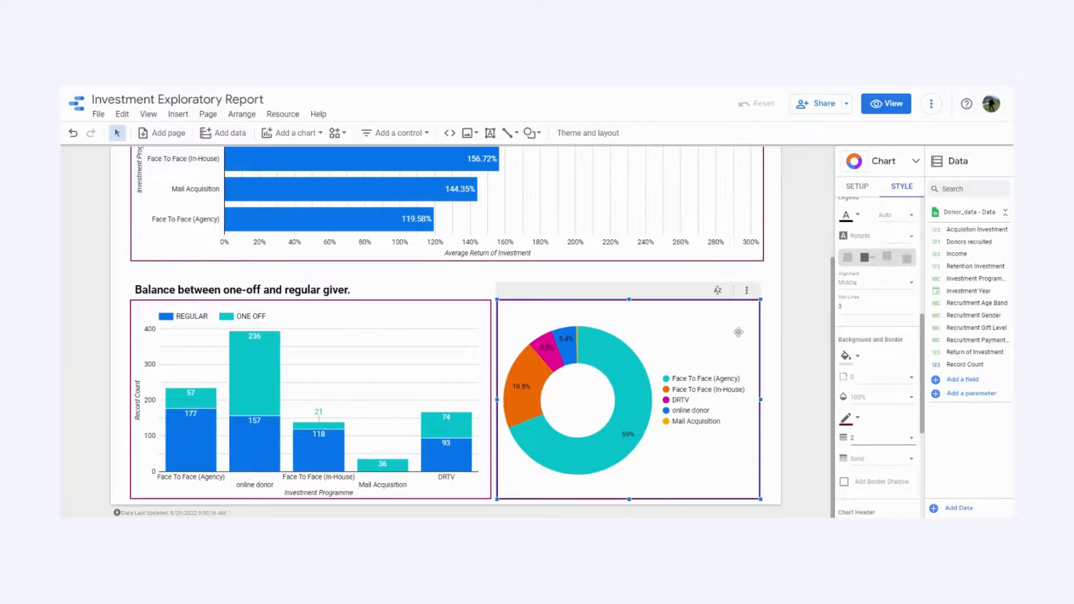
click(773, 287)
- Add a text box above the donut chart reading "Income distribution by Programme"
scroll(541, 280, up, 5)
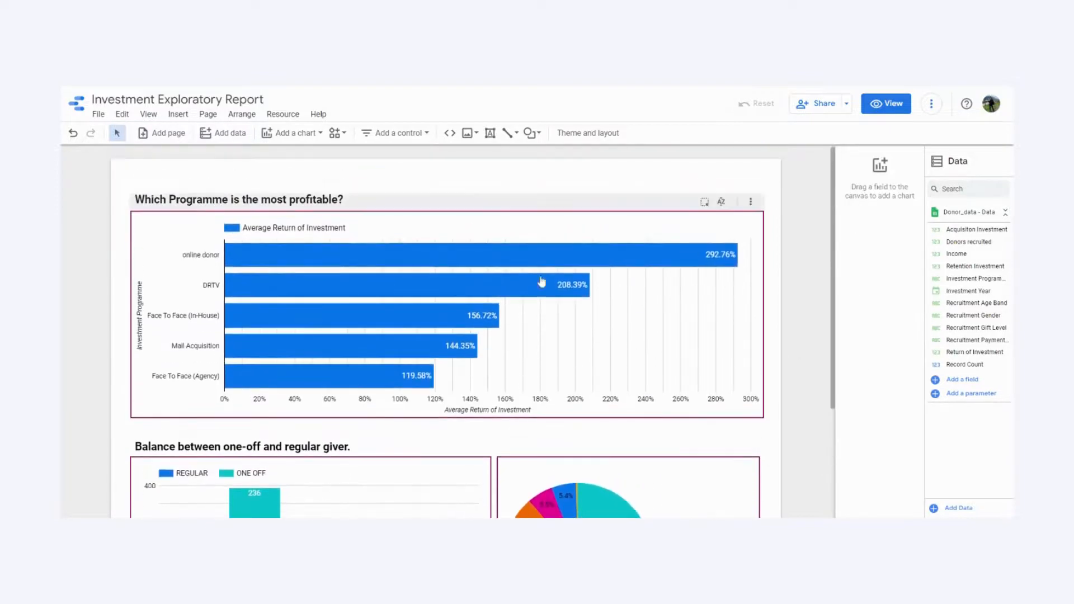
click(490, 134)
scroll(559, 335, down, 3)
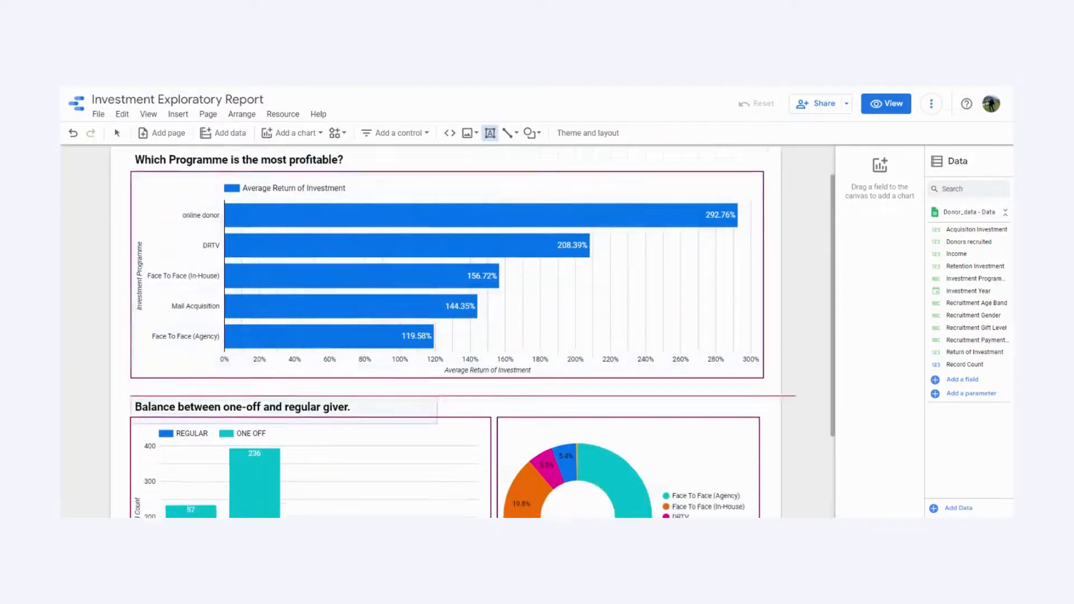
drag(498, 273, 758, 299)
text(Income distribution by Programme)
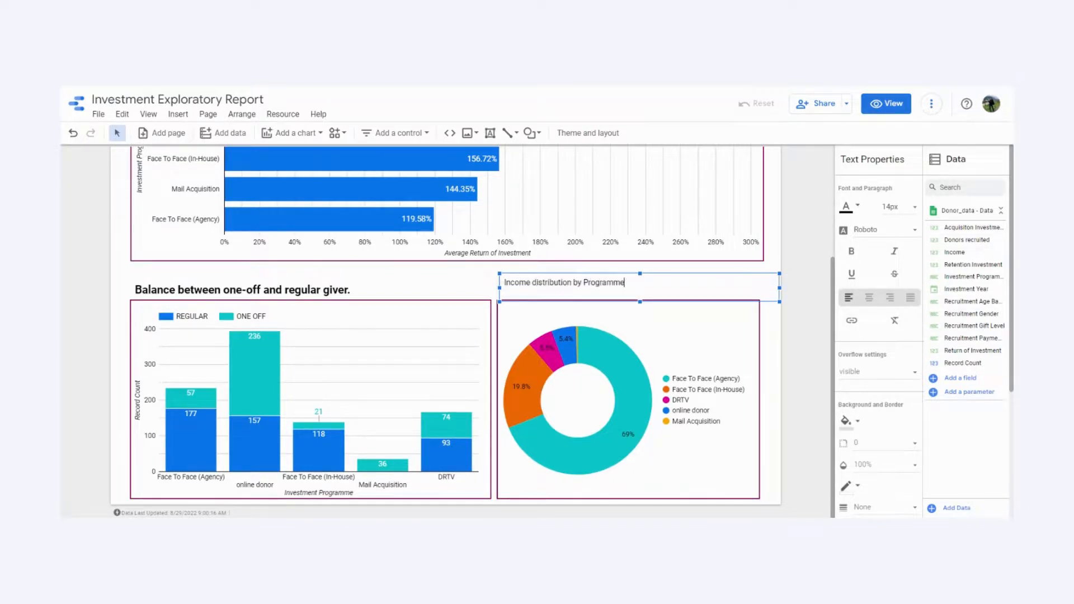
- Format the "Income distribution by Programme" heading as 20px bold text, then deselect it
drag(624, 283, 497, 272)
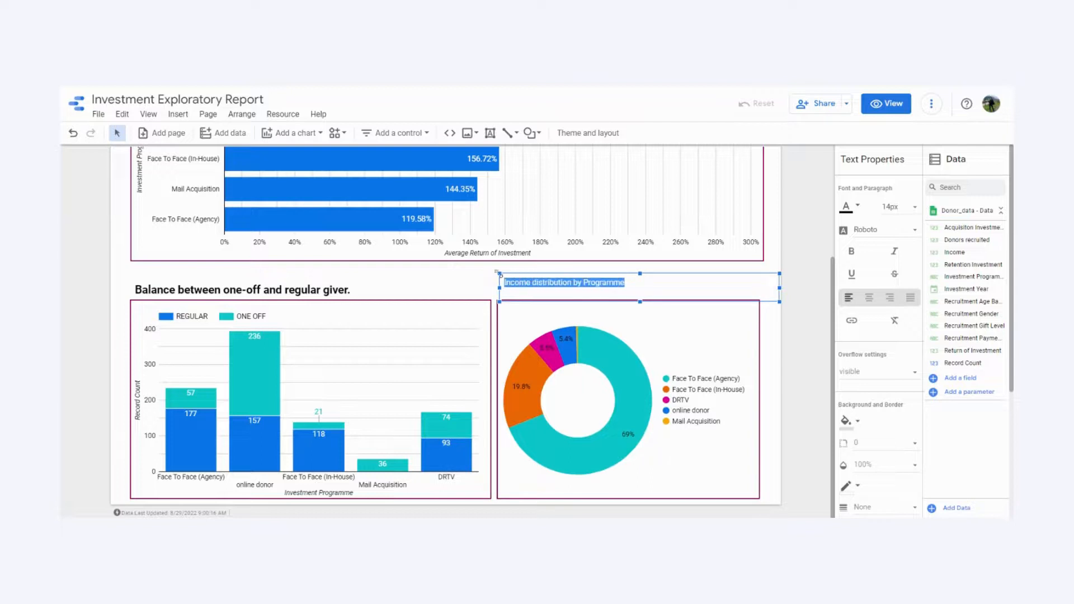
click(913, 208)
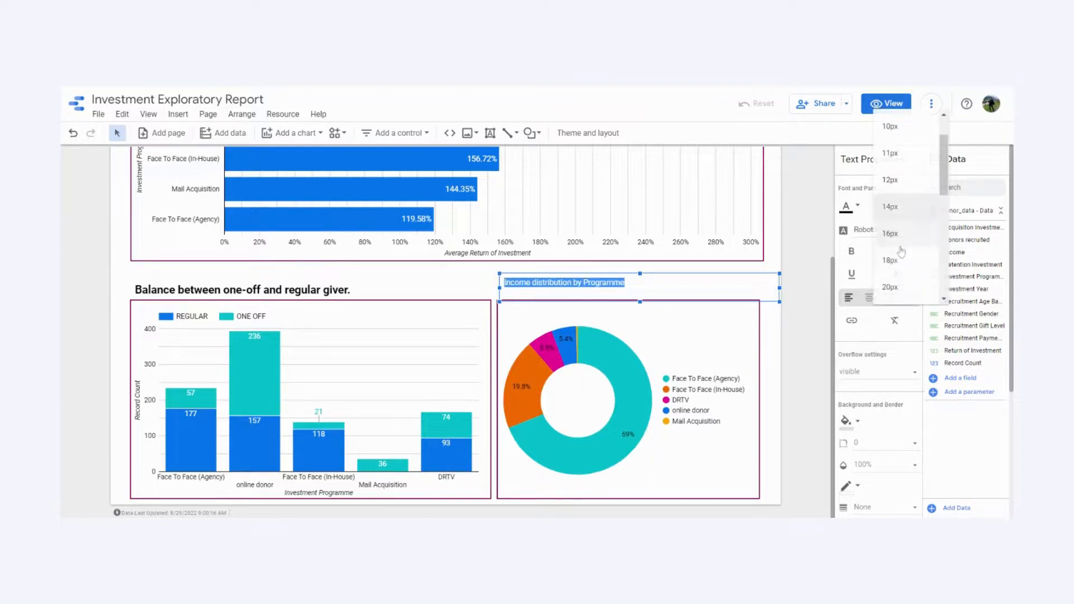
click(896, 287)
click(852, 251)
click(784, 275)
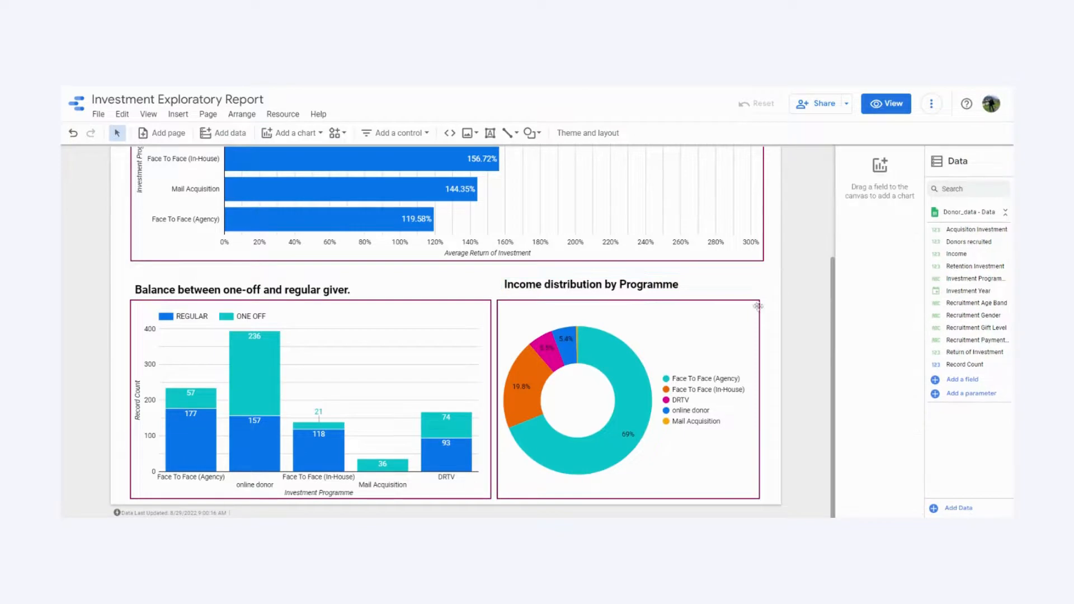
- Preview the report in view mode, look over all three charts, and return to editing
scroll(418, 322, up, 3)
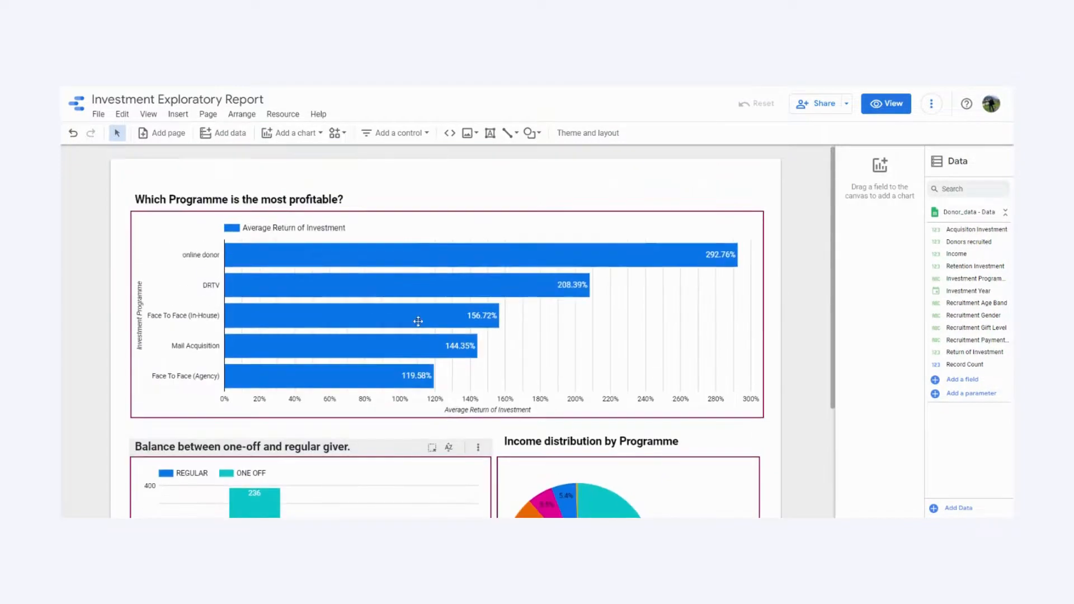
click(890, 106)
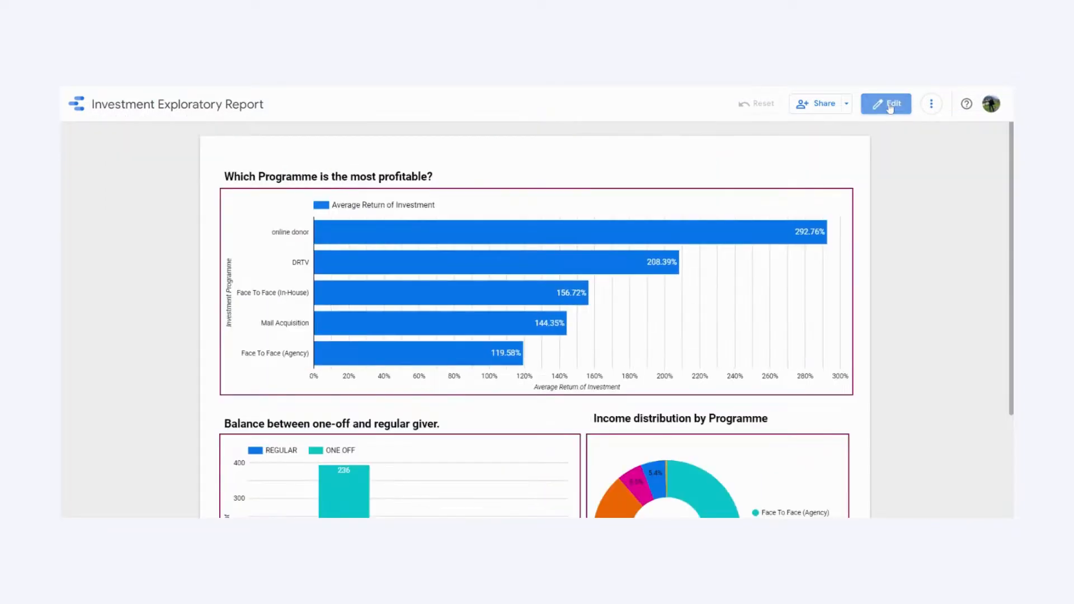
scroll(682, 291, down, 2)
scroll(710, 349, up, 2)
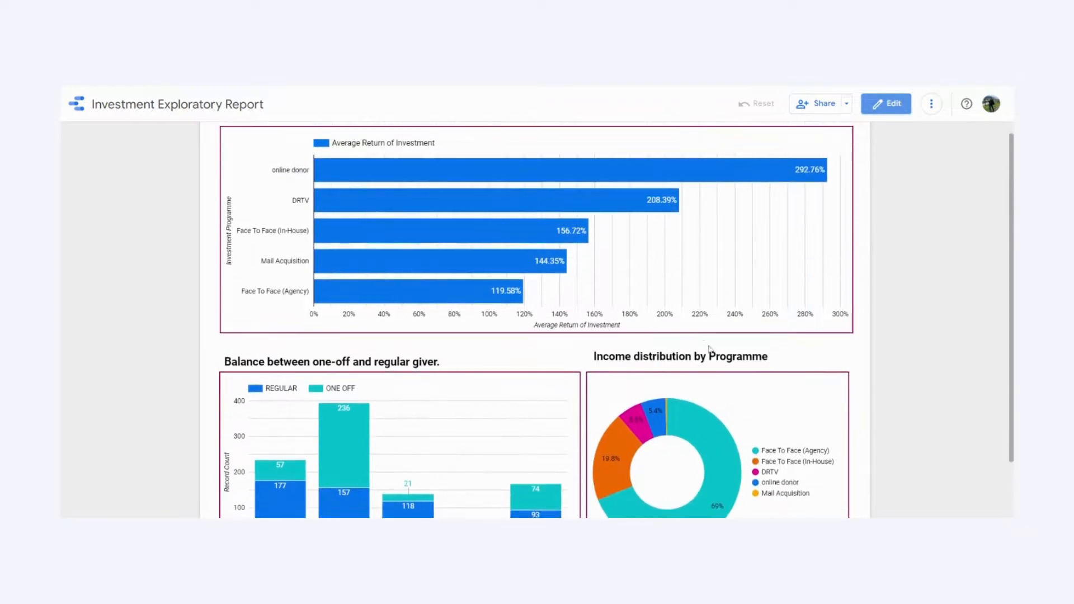
scroll(720, 318, down, 2)
scroll(701, 348, up, 2)
scroll(701, 348, up, 1)
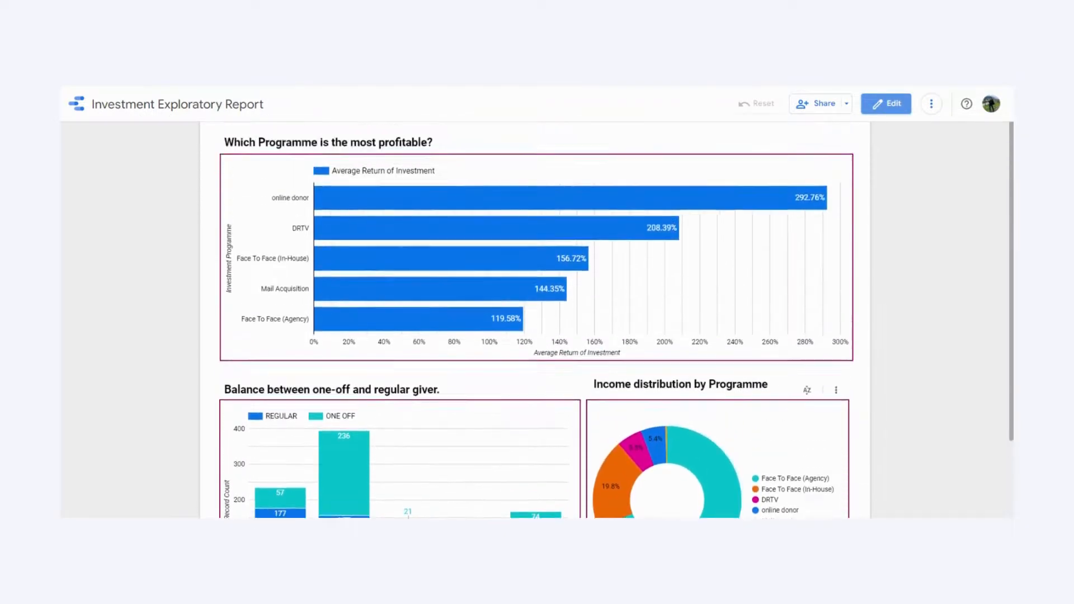
click(883, 106)
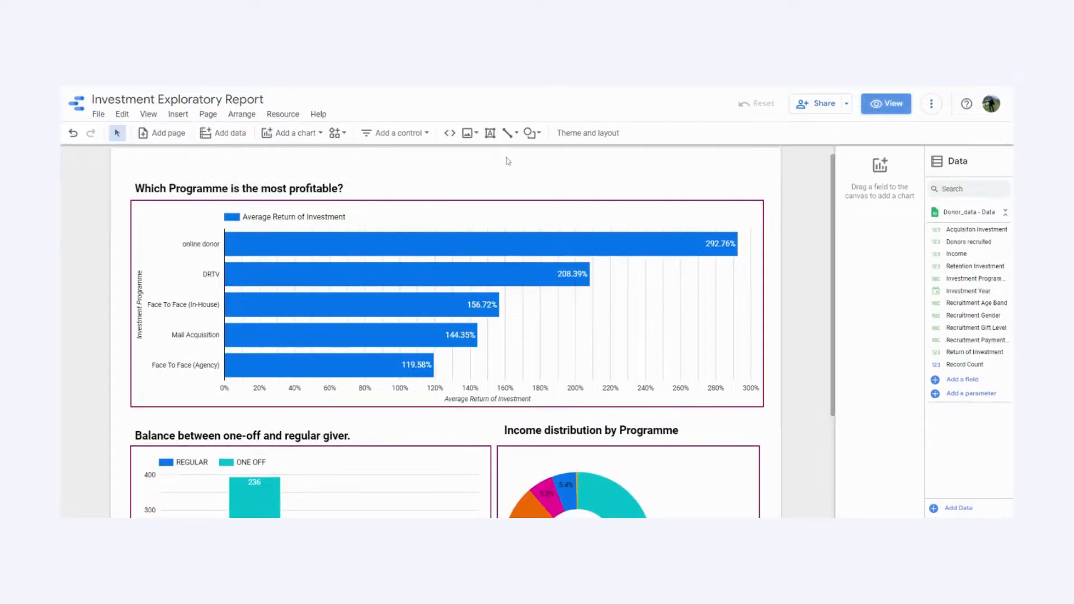
- Add a text box at the top of the page reading "Donor Acquisition Investment Exploratory Report"
click(490, 133)
drag(319, 149, 766, 203)
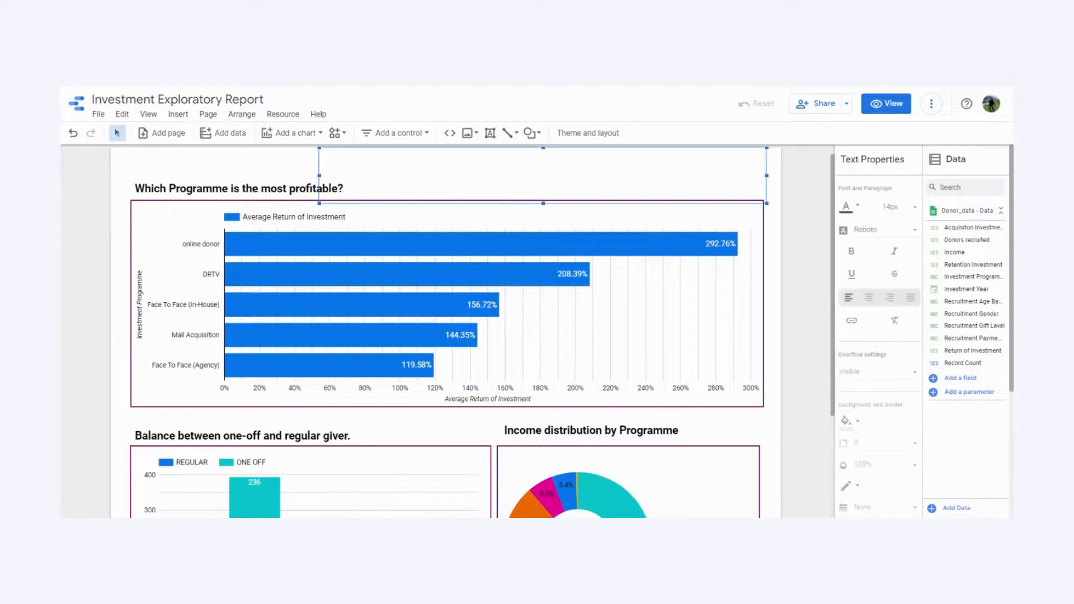
text(Inv)
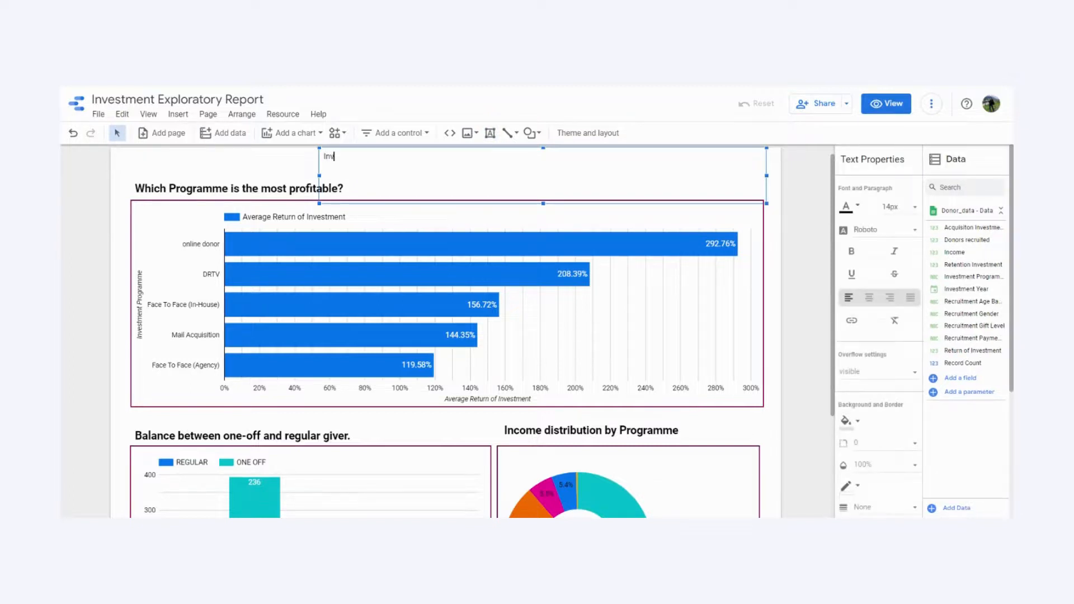
text(estment Exploratory Report)
drag(428, 156, 311, 163)
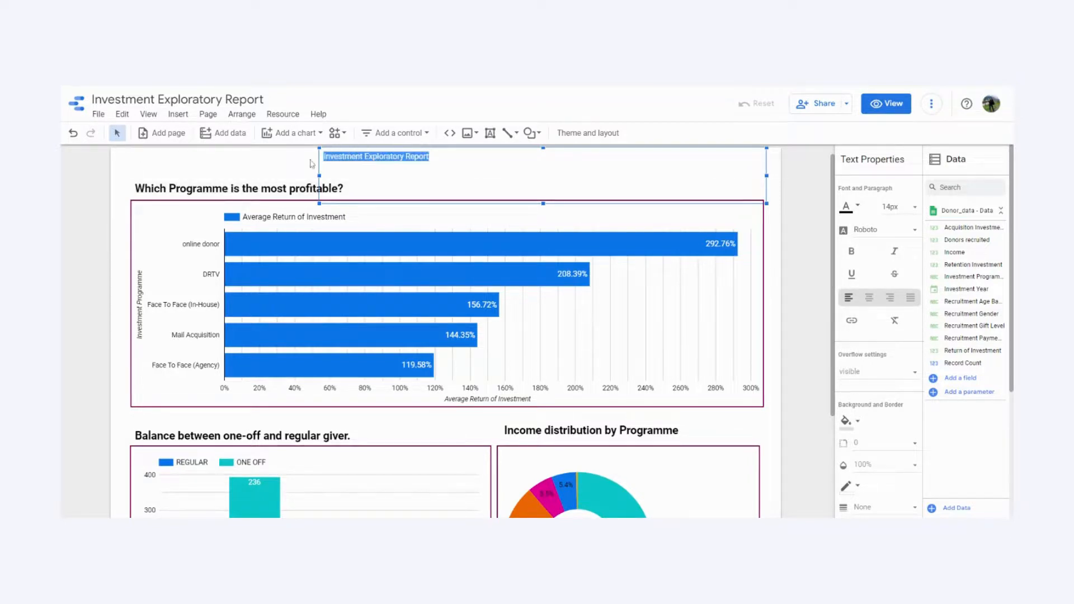
click(344, 156)
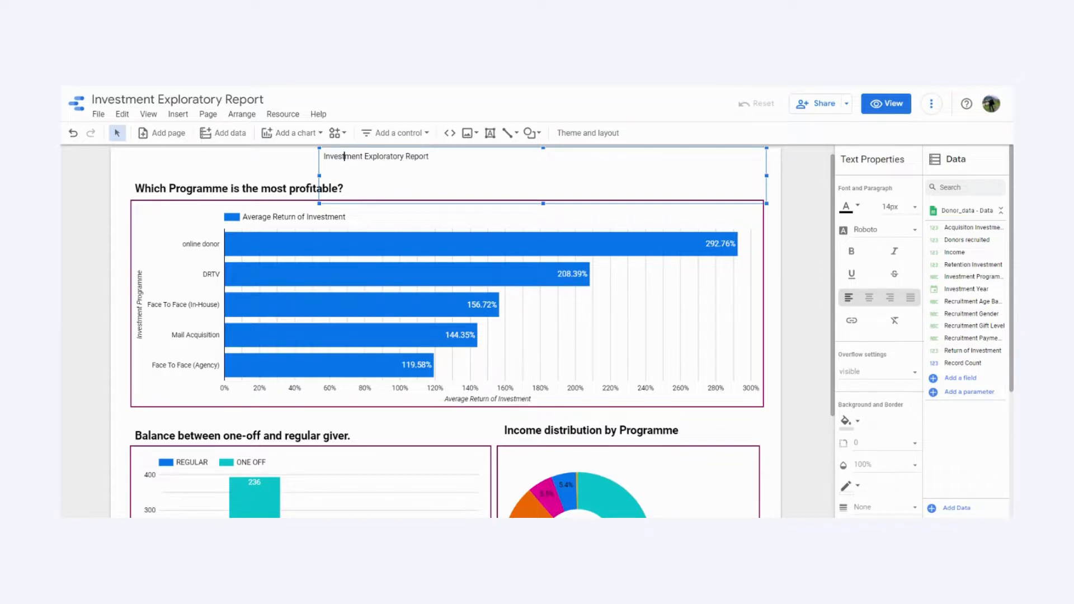
text(Donor )
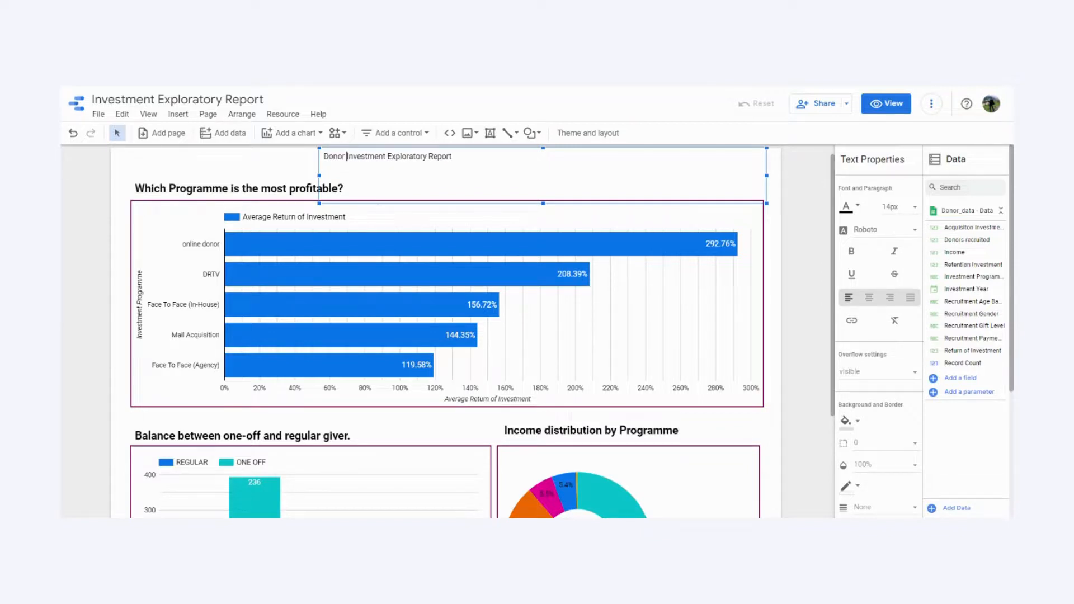
text(Acquisition)
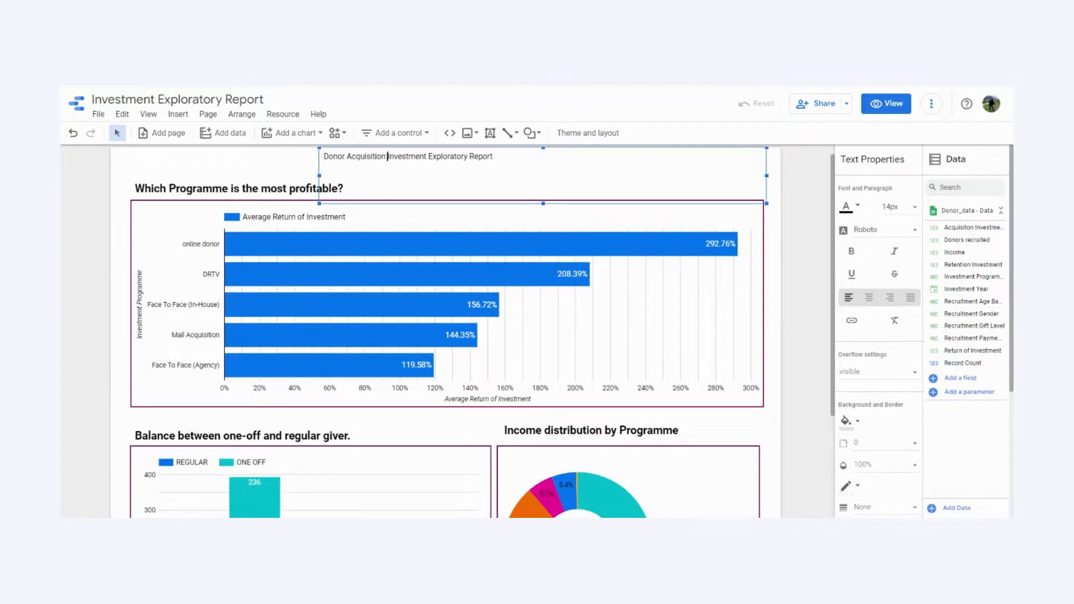
- Set the whole report title to 44px and make it bold
key(ctrl+a)
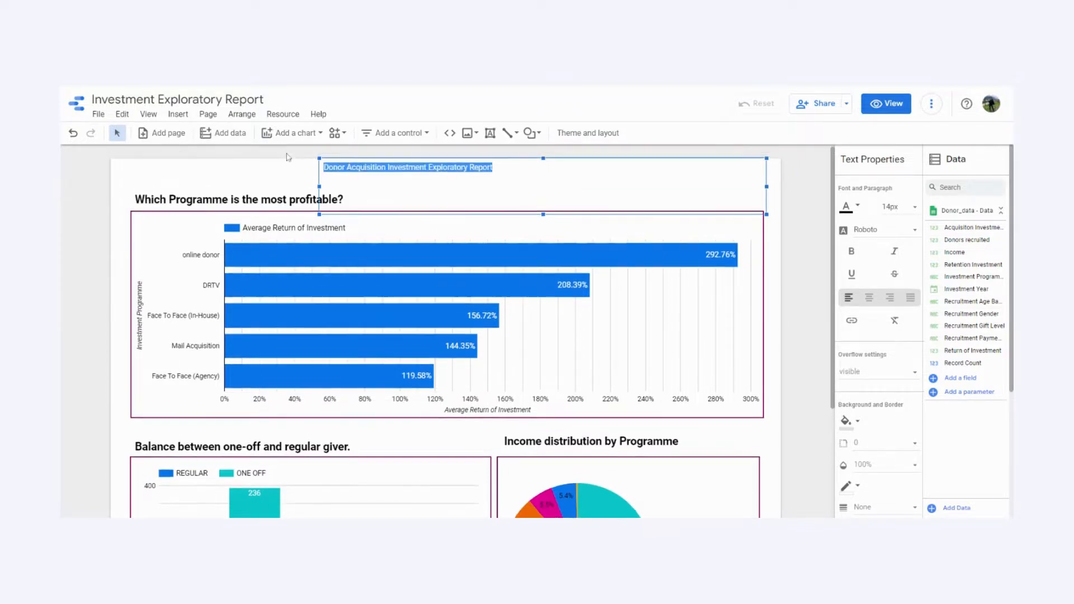
click(909, 212)
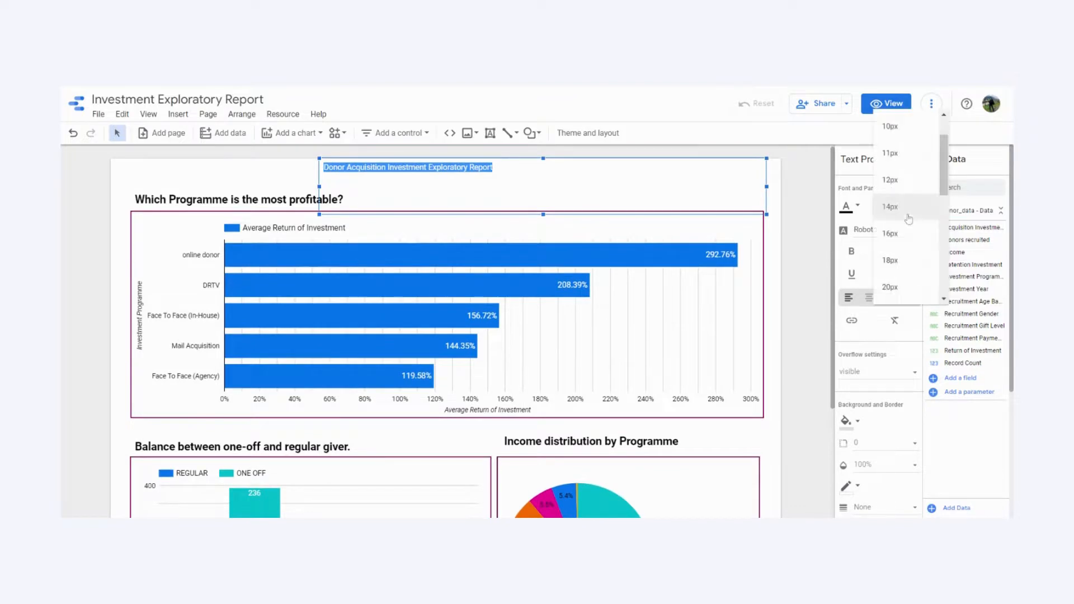
scroll(920, 257, down, 5)
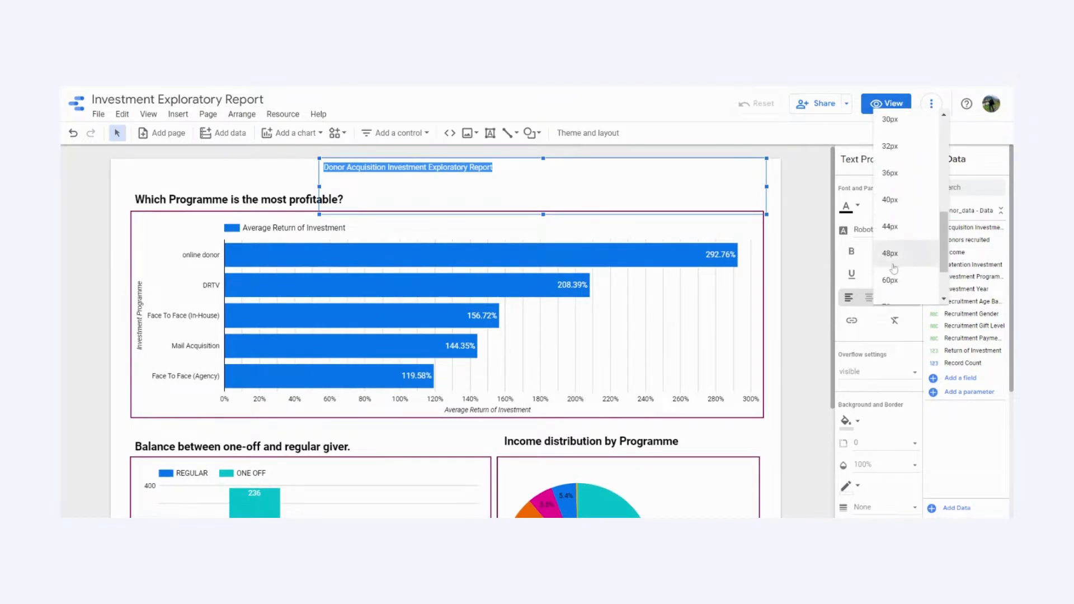
click(893, 229)
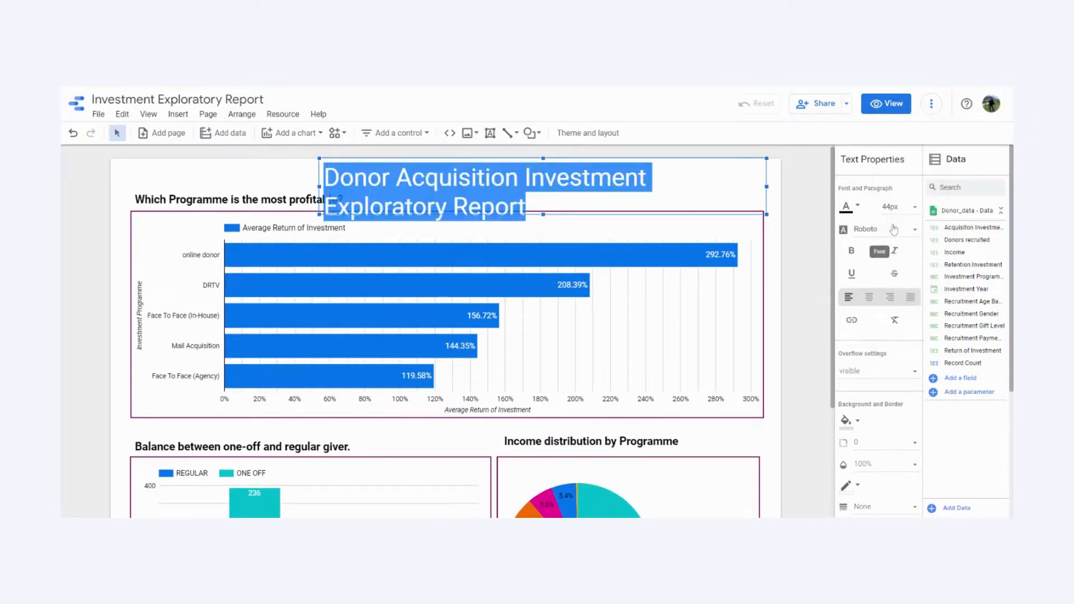
click(851, 253)
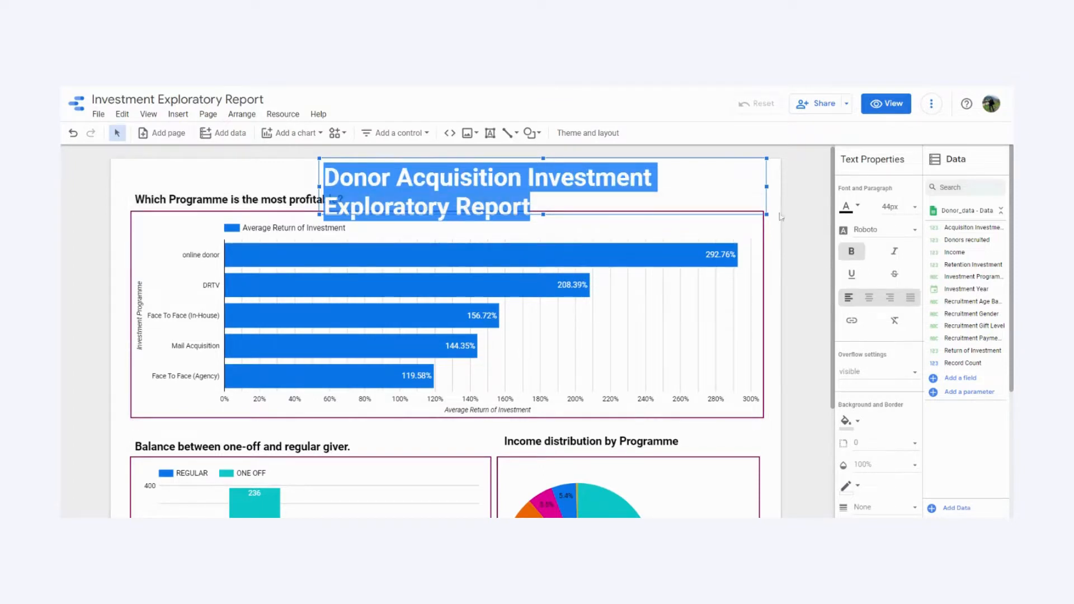
- Reduce the report title to 36px and widen its text box slightly so it fits on one line
click(902, 207)
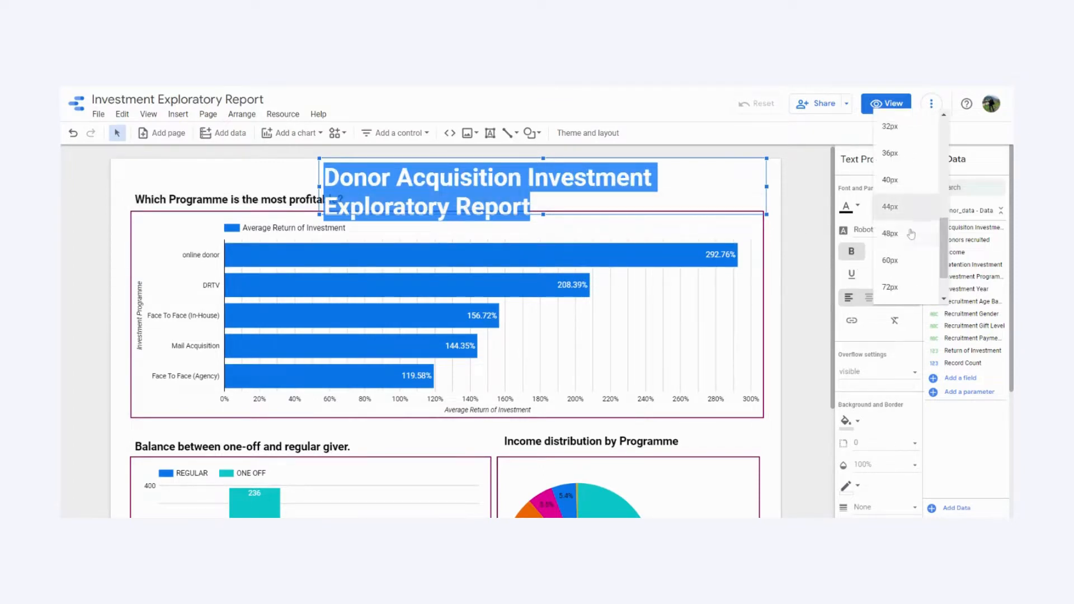
click(883, 186)
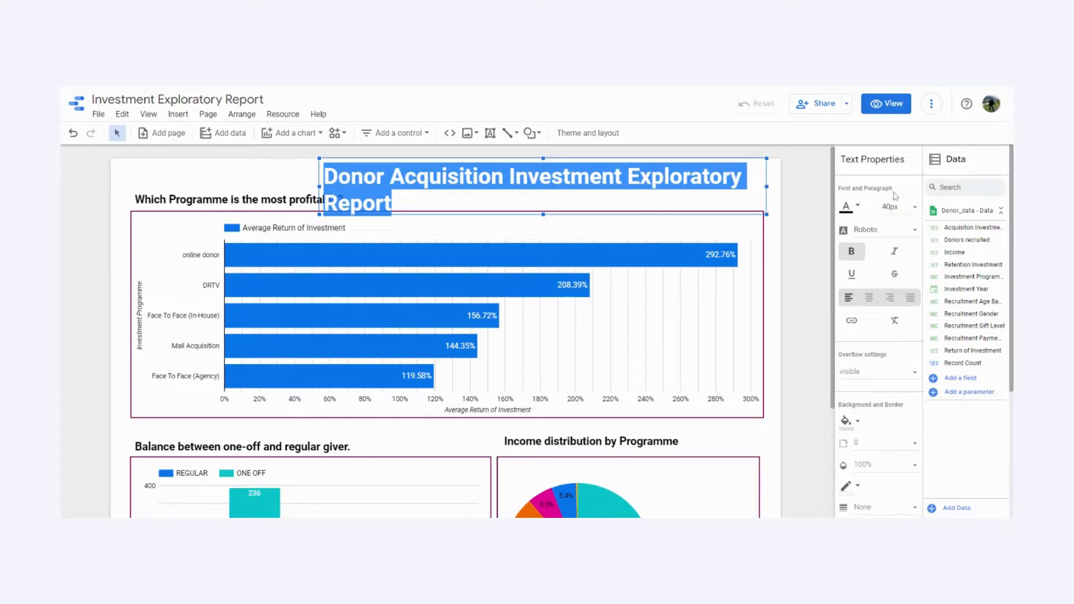
click(915, 210)
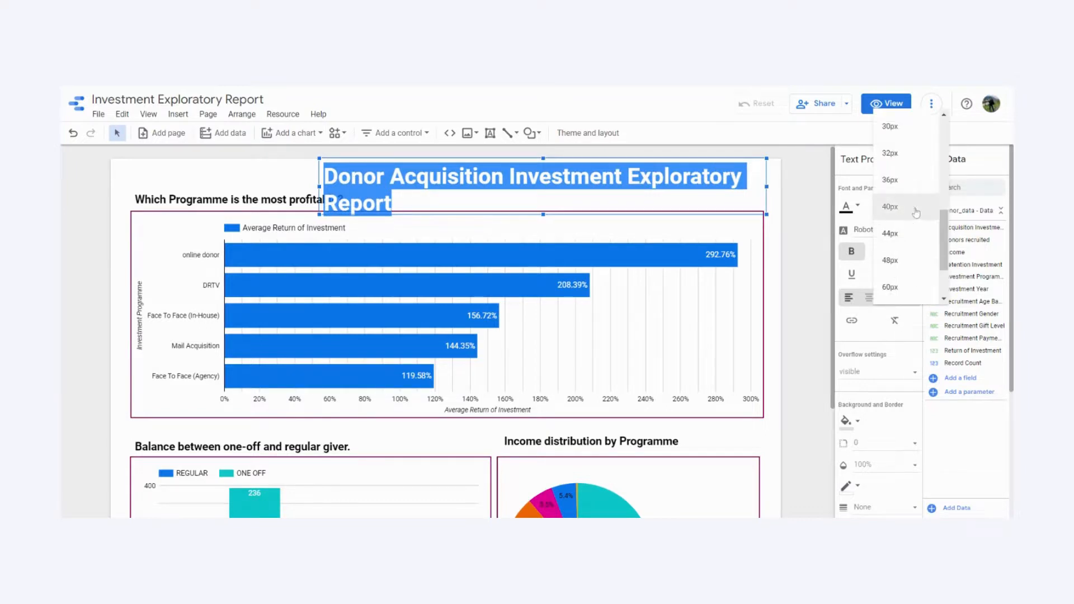
click(912, 186)
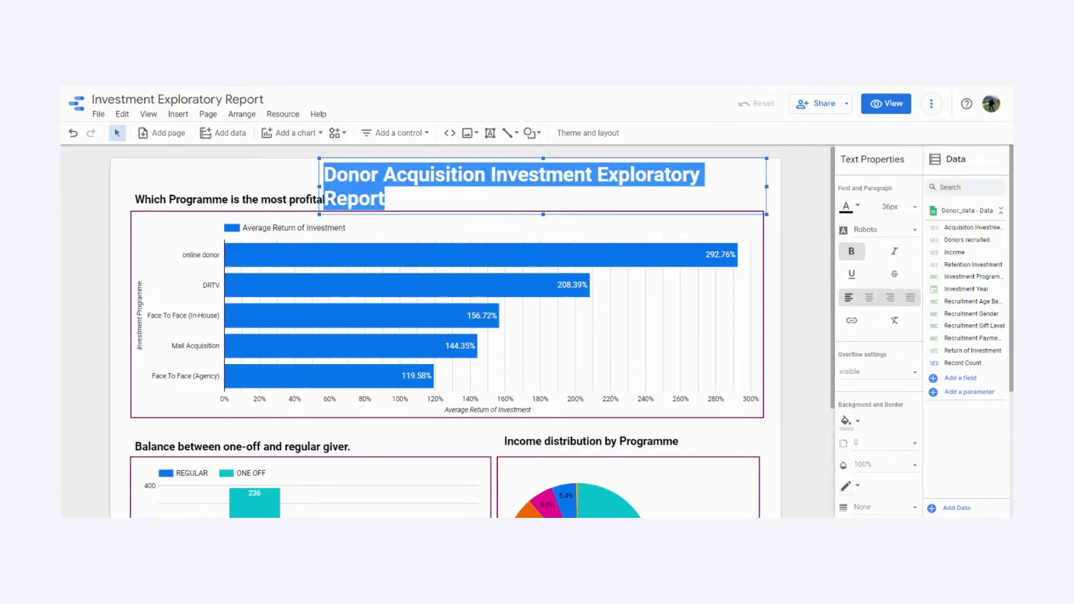
drag(320, 188, 311, 187)
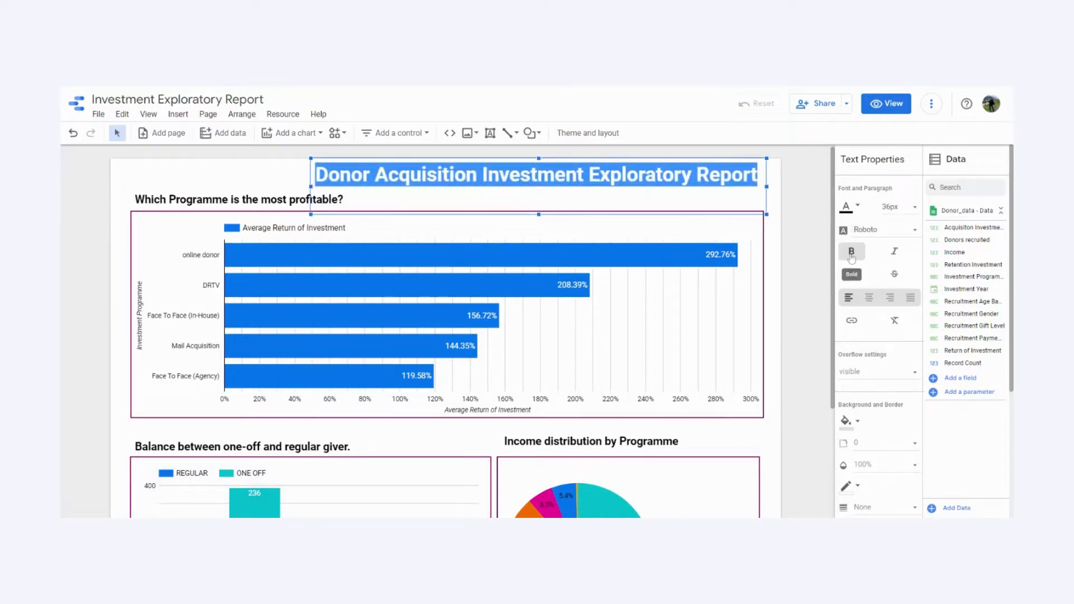
- Colour the report title text dark indigo, then deselect it
click(857, 207)
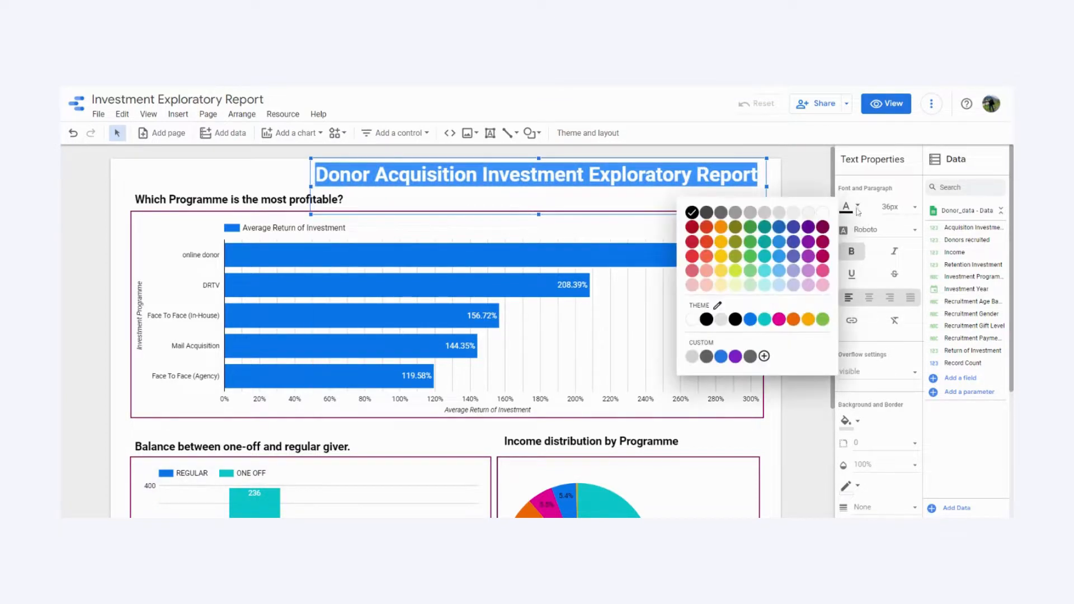
click(793, 227)
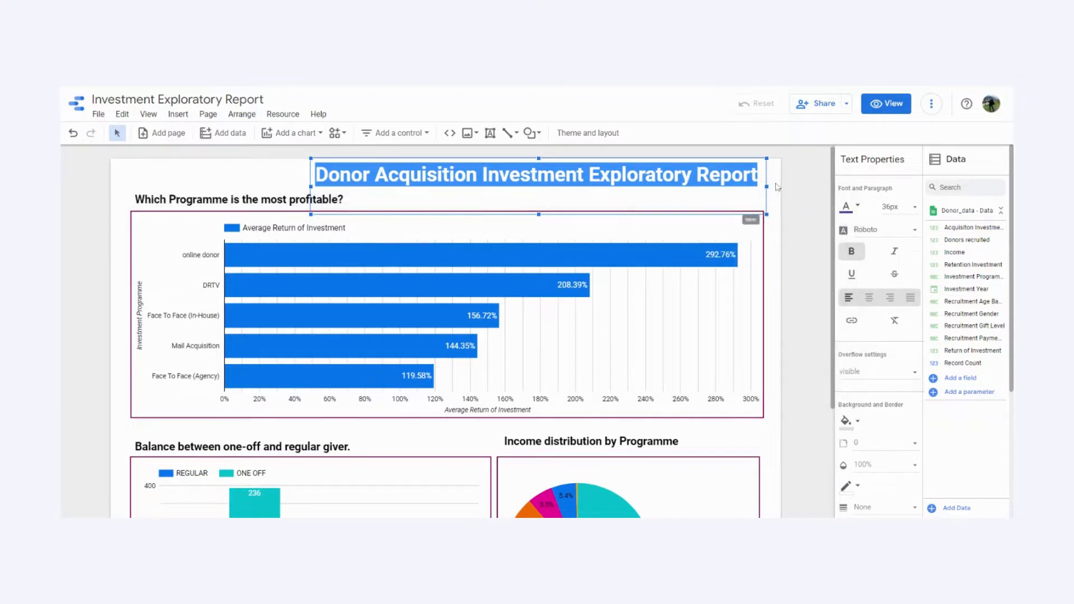
click(782, 182)
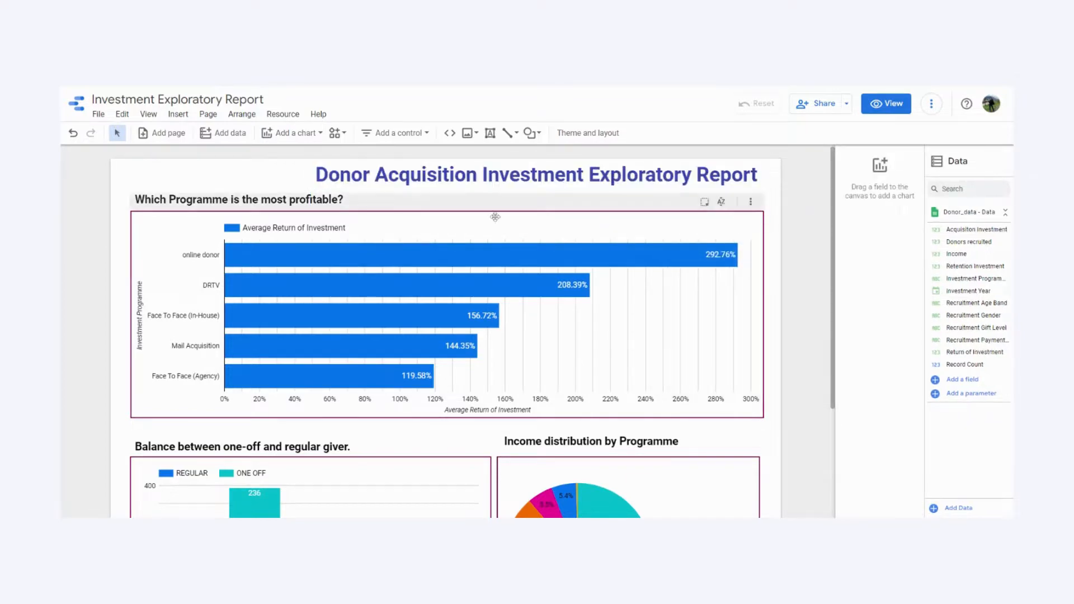
- Move the bar chart and its "Which Programme is the most profitable?" heading slightly down to clear the report title
drag(450, 202, 453, 214)
mouse_move(291, 195)
mouse_down()
mouse_move(290, 207)
mouse_move(279, 206)
mouse_up()
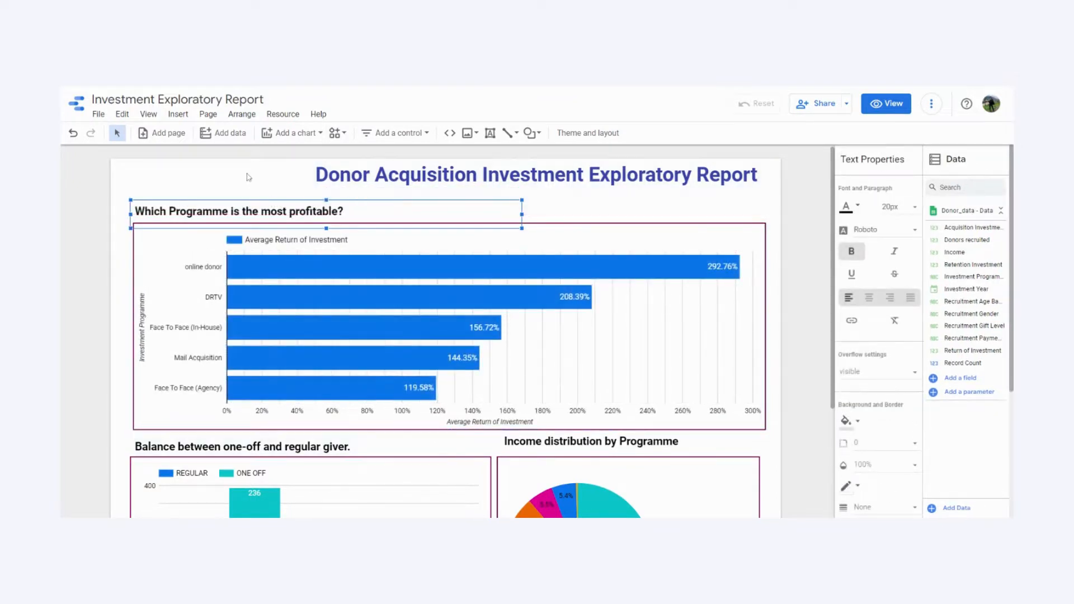
click(263, 175)
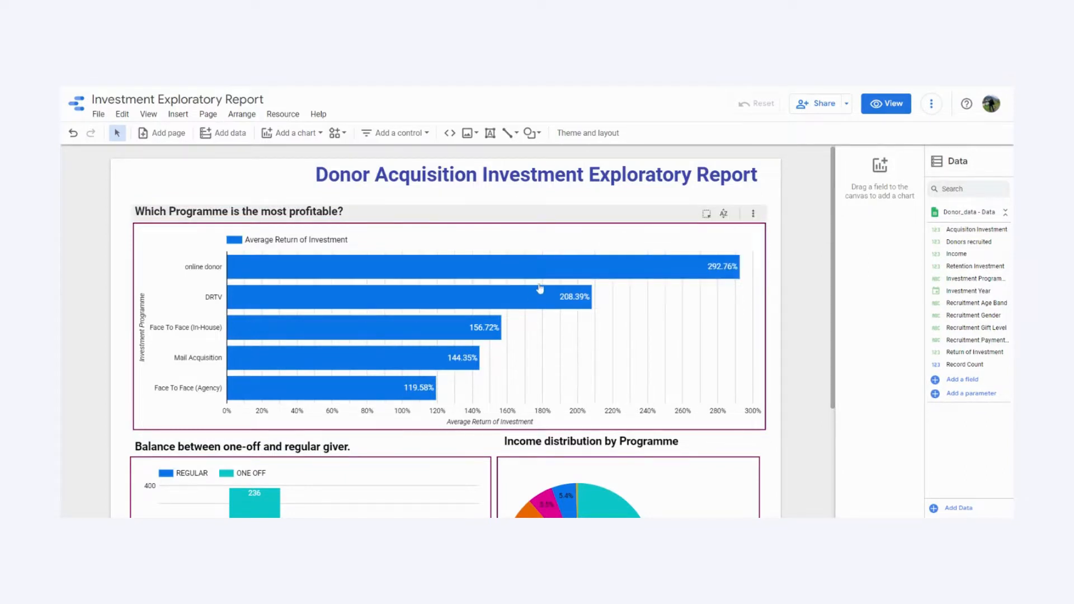
- Add a drop-down list control beside the report title, above the bar chart's heading
mouse_move(686, 275)
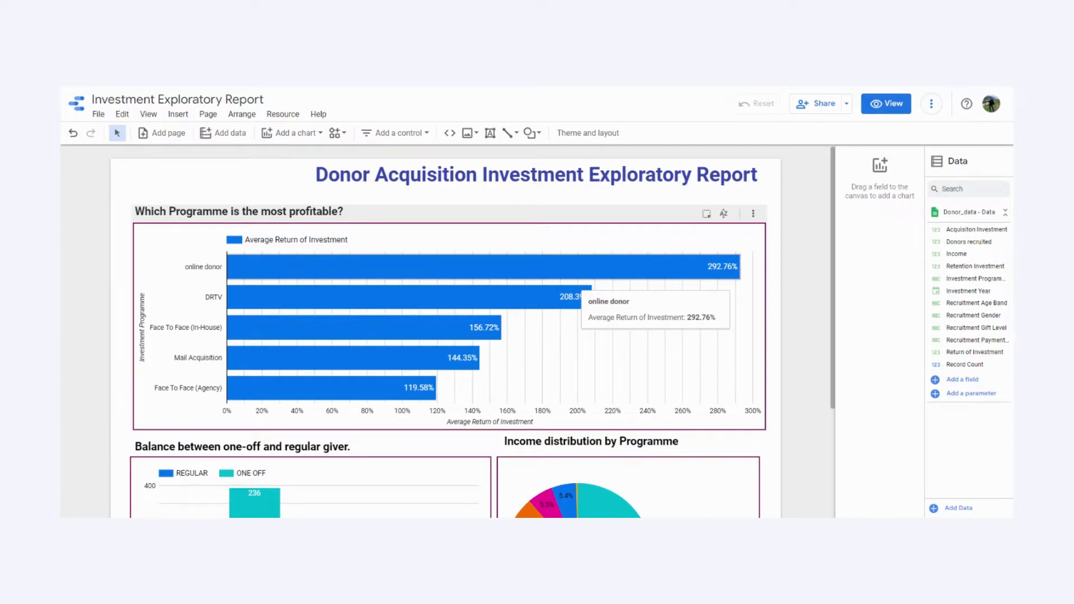
click(372, 137)
click(406, 158)
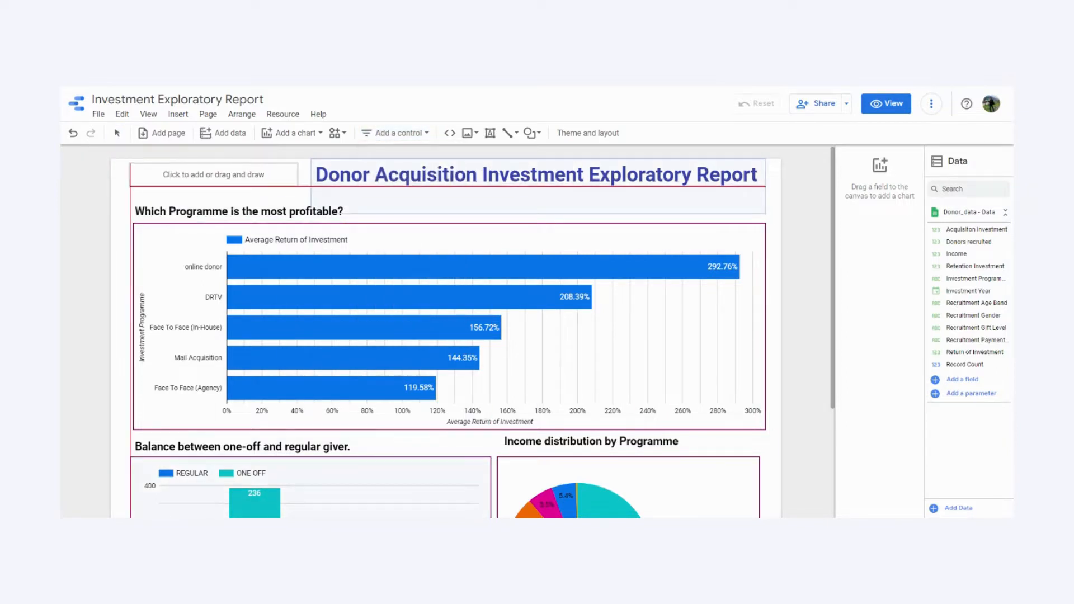
click(134, 164)
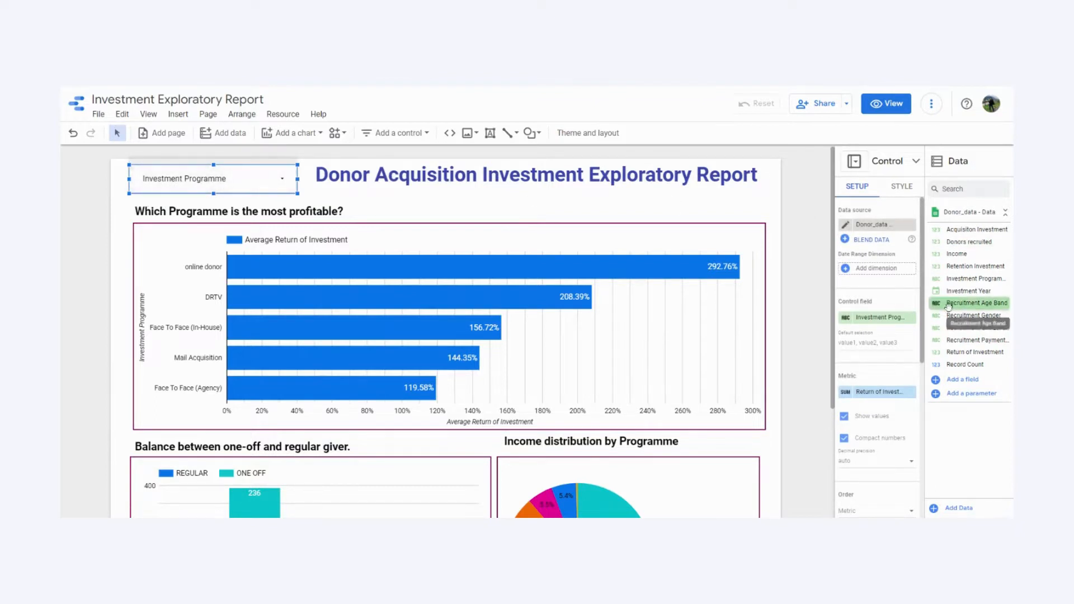
- Set the drop-down control's field to Investment Year and remove its Return of Investment metric
click(898, 319)
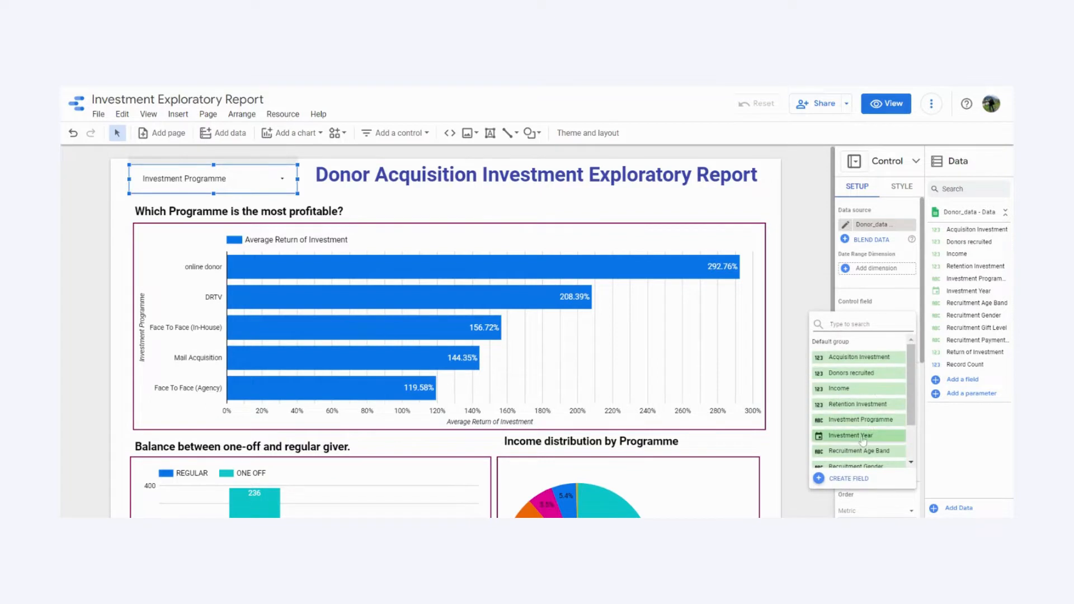
click(863, 440)
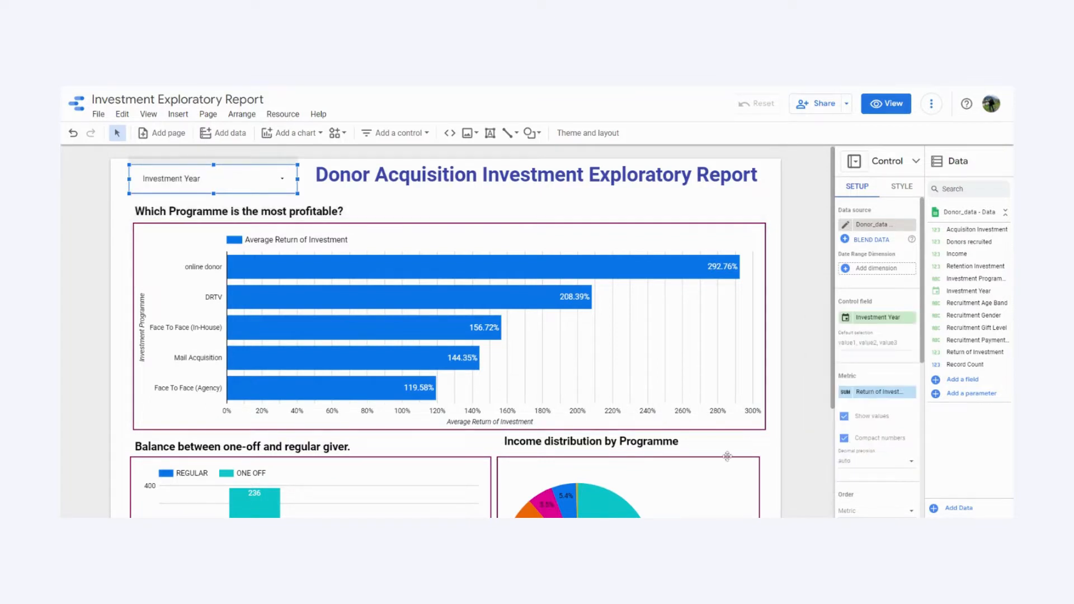
click(910, 392)
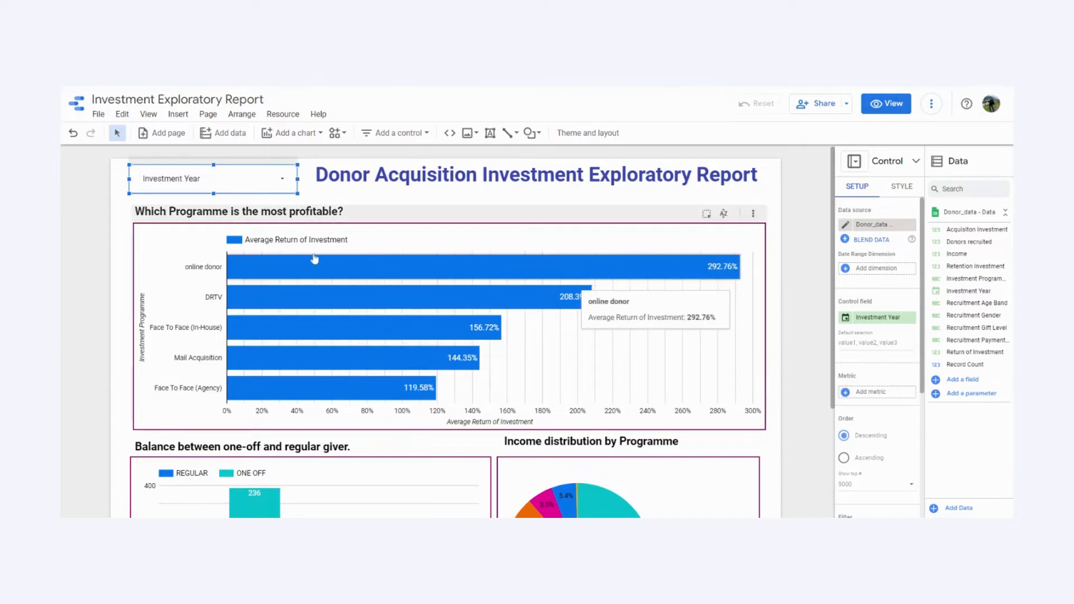
- Preview the report with the Investment Year filter set to only 2020 and review the filtered charts
click(886, 105)
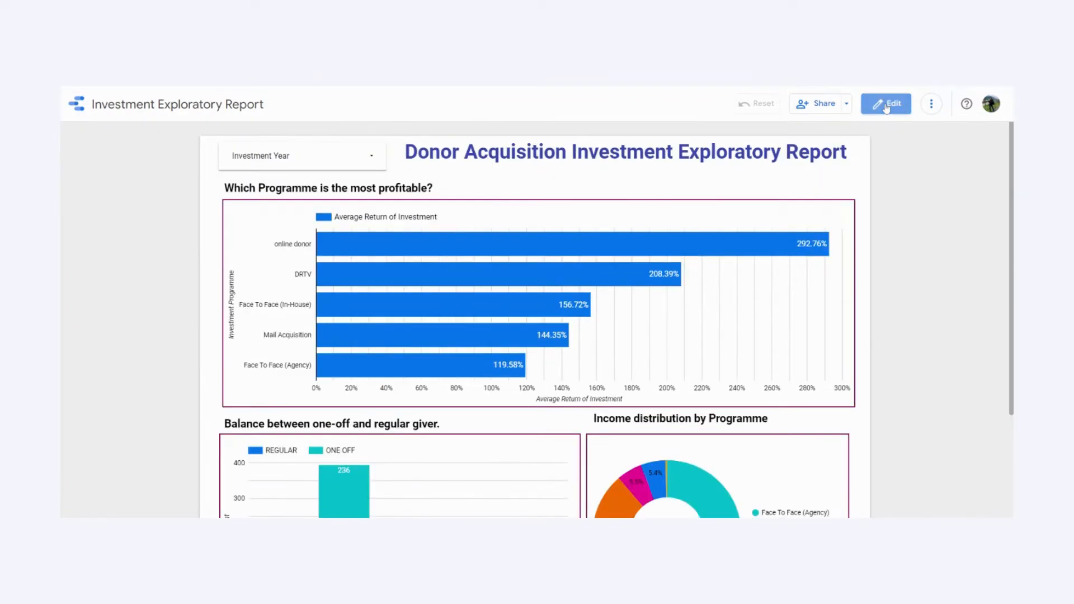
click(371, 158)
click(355, 196)
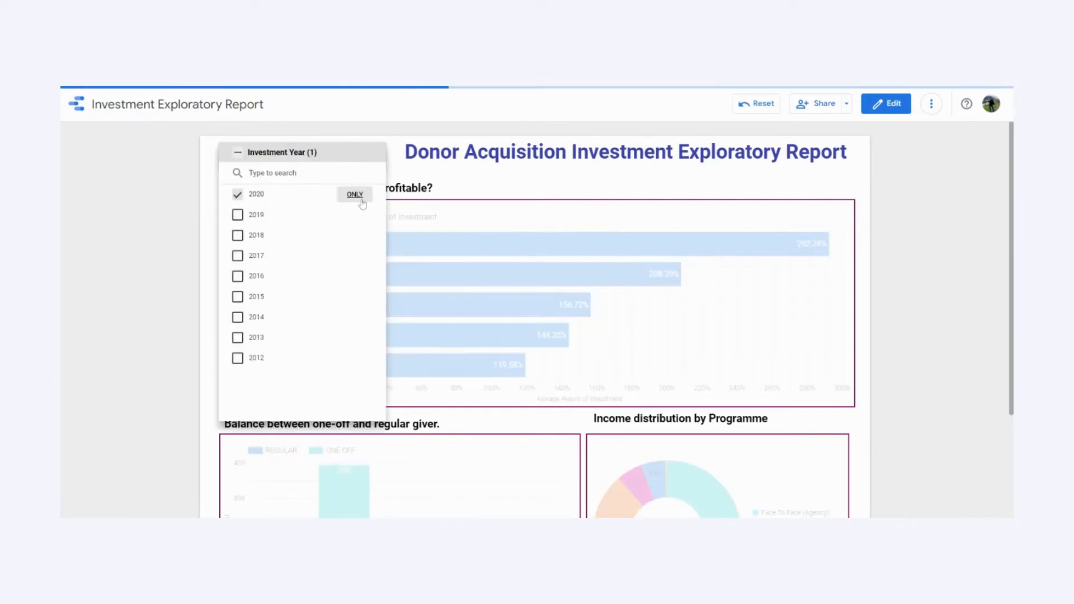
click(619, 183)
scroll(633, 306, down, 3)
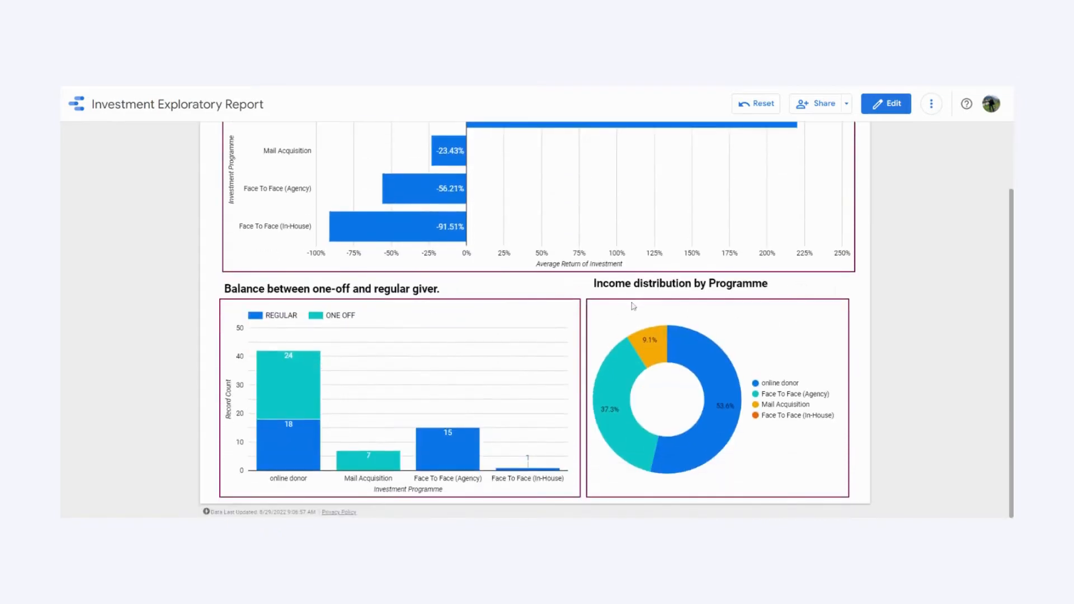
scroll(633, 307, up, 3)
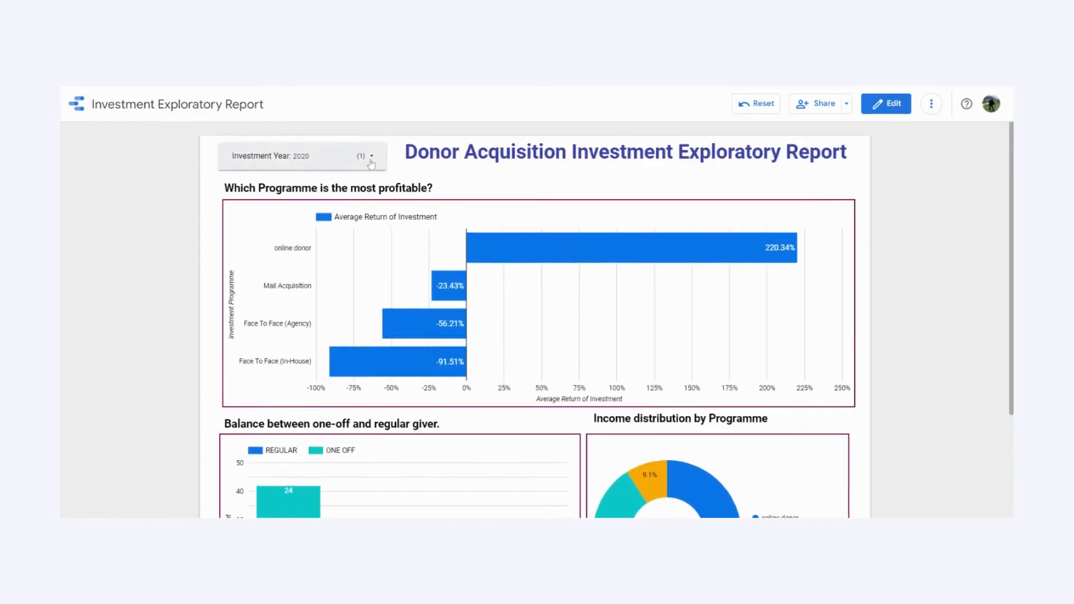